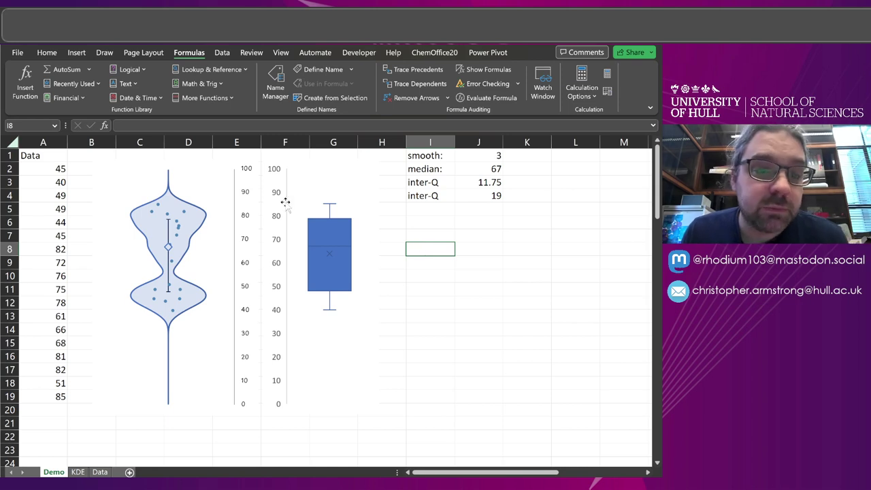
Select the violin plot, the A2:A19 data values, and the box plot chart.
{"action": "left_click", "coordinate": [190, 184]}
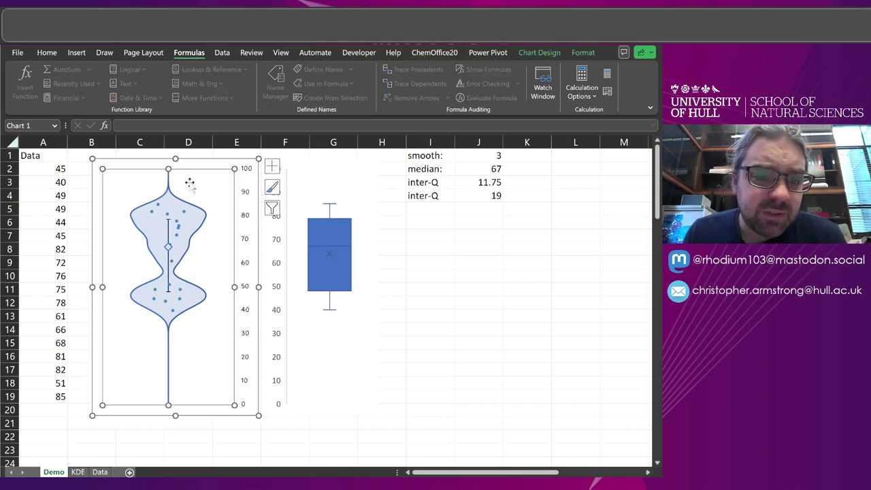
{"action": "left_click_drag", "start_coordinate": [56, 168], "coordinate": [47, 393]}
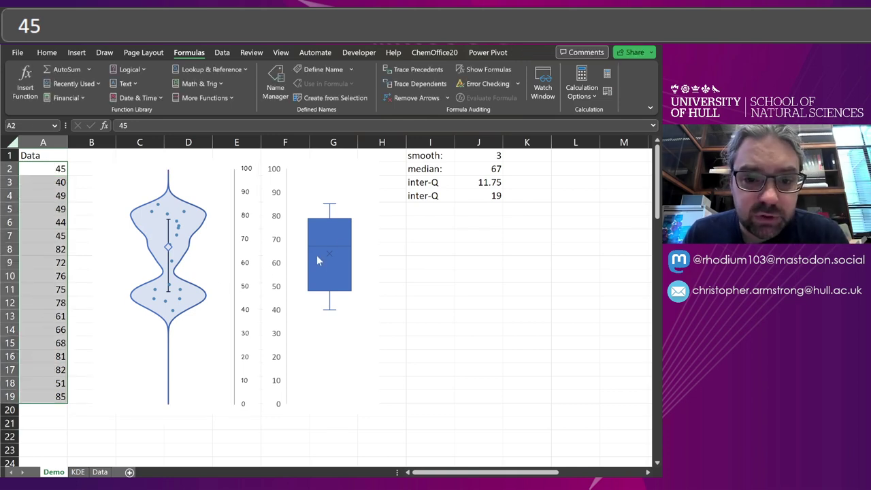
{"action": "left_click", "coordinate": [370, 218]}
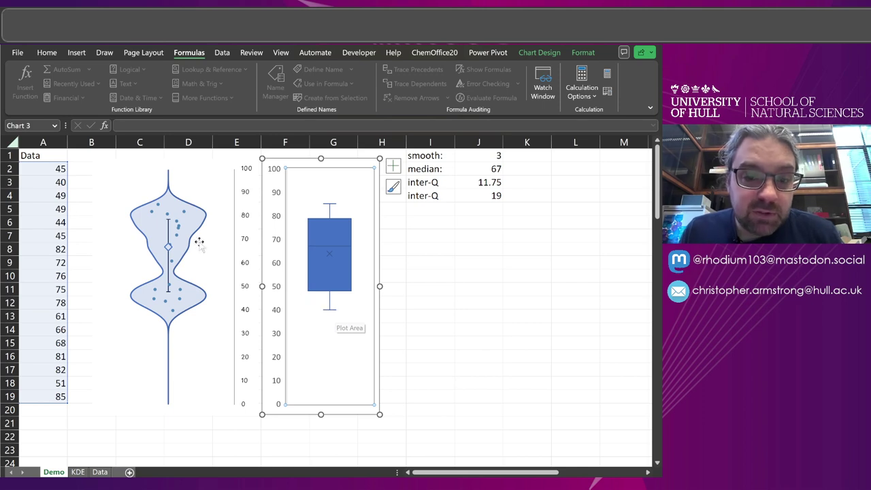
Try the values 1 and then 25 in A3, watching the box plot update.
{"action": "left_click", "coordinate": [50, 181]}
{"action": "type", "text": "1"}
{"action": "key", "text": "Return"}
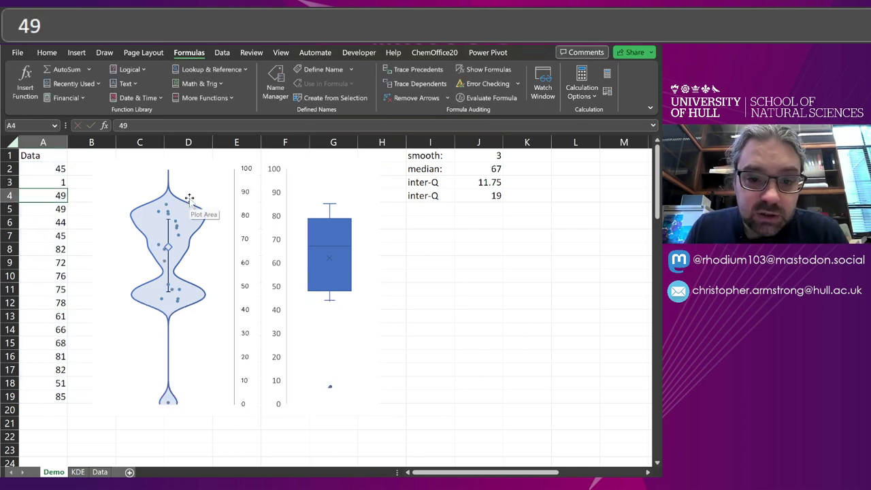
{"action": "left_click", "coordinate": [372, 194]}
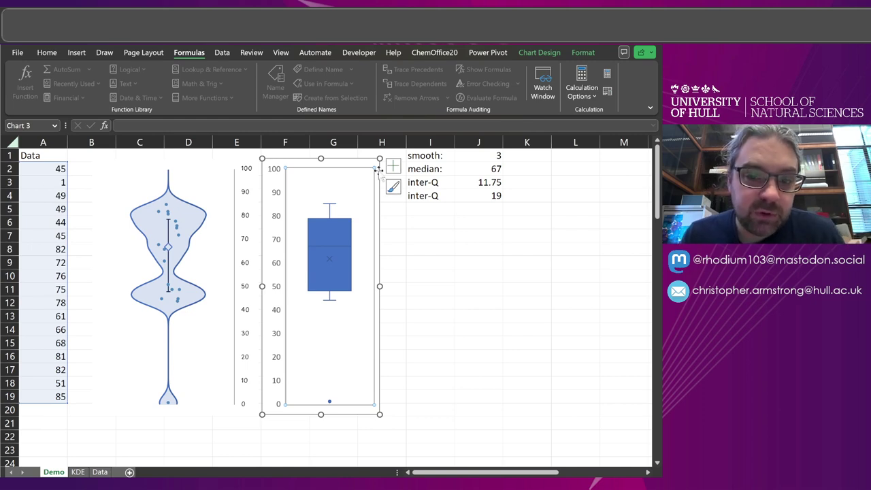
{"action": "left_click", "coordinate": [42, 185]}
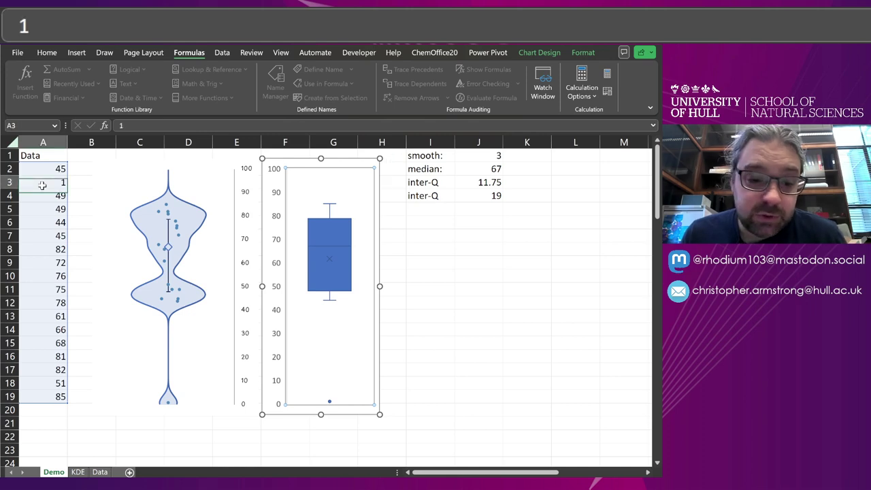
{"action": "type", "text": "25"}
{"action": "key", "text": "Return"}
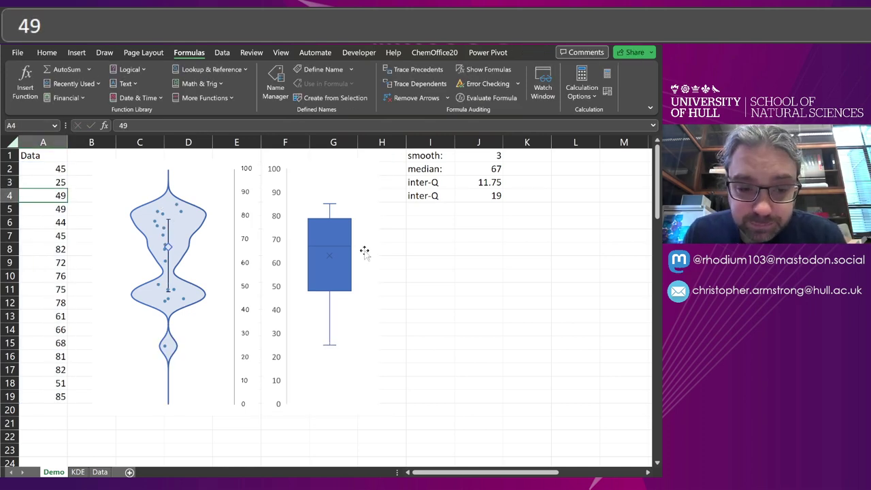
Set A3 to 38 and select the violin plot to see it update.
{"action": "left_click", "coordinate": [54, 182]}
{"action": "key", "text": "F2"}
{"action": "key", "text": "BackSpace"}
{"action": "key", "text": "BackSpace"}
{"action": "type", "text": "38"}
{"action": "key", "text": "Return"}
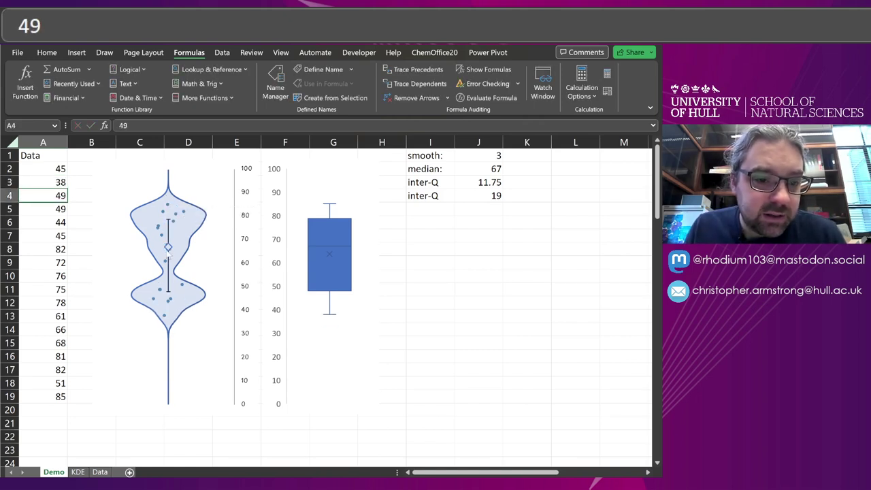
{"action": "left_click", "coordinate": [199, 178]}
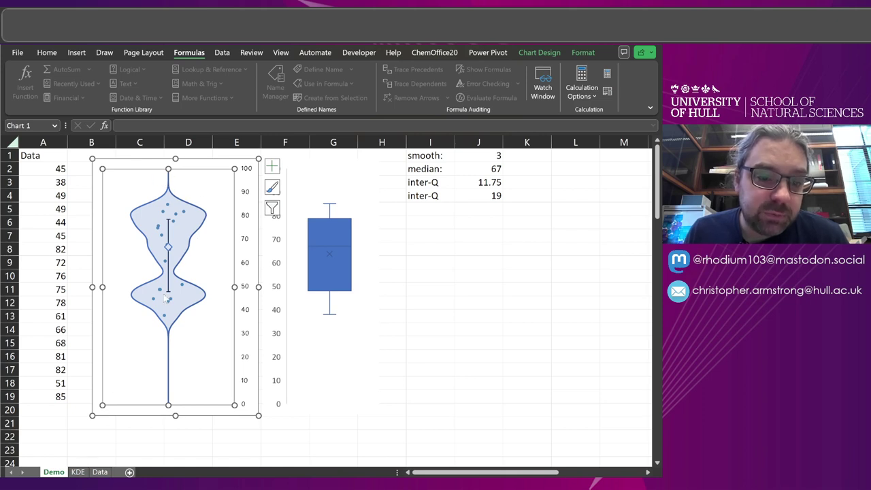
Show the KDE sheet with its density curve summed from red dashed kernels.
{"action": "left_click", "coordinate": [78, 472]}
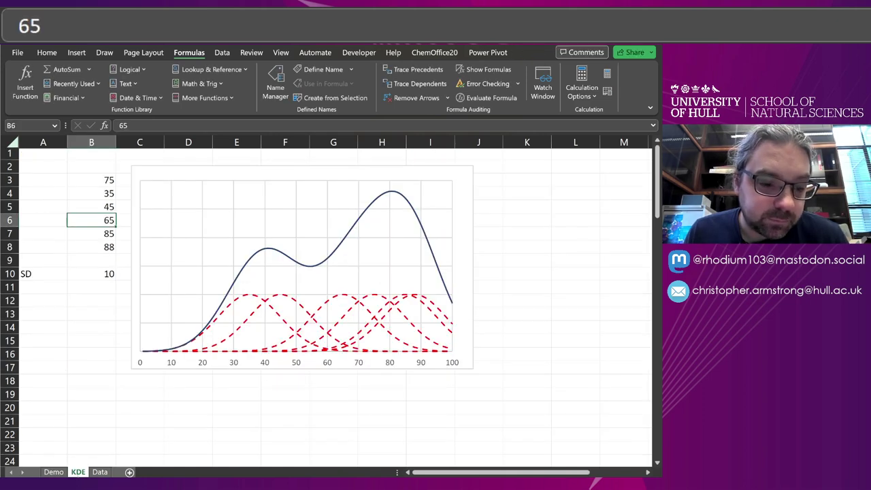
Replace the B4 sample value 35 with 80.
{"action": "left_click", "coordinate": [97, 179]}
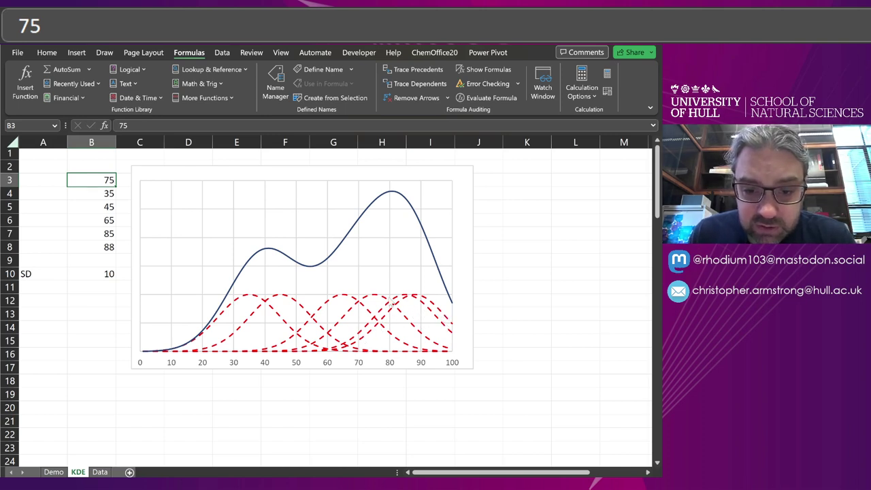
{"action": "scroll", "coordinate": [435, 252], "scroll_direction": "down", "scroll_amount": 1}
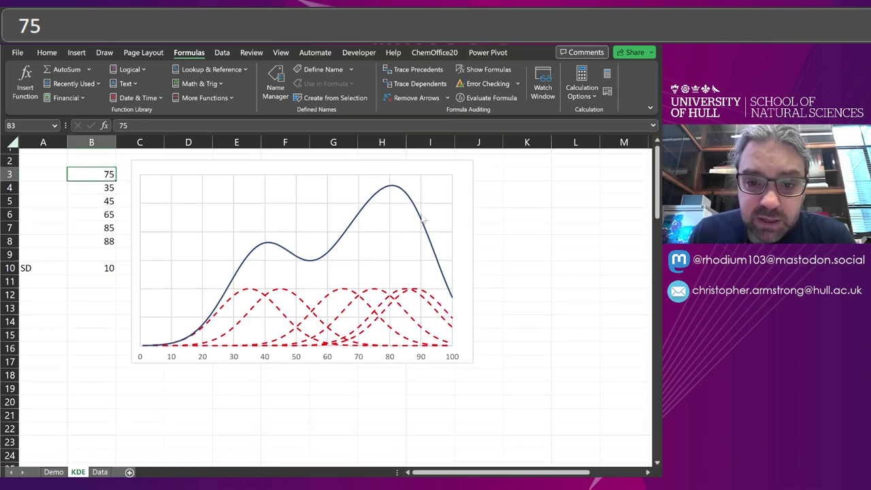
{"action": "scroll", "coordinate": [343, 242], "scroll_direction": "up", "scroll_amount": 1}
{"action": "scroll", "coordinate": [367, 225], "scroll_direction": "down", "scroll_amount": 1}
{"action": "scroll", "coordinate": [395, 195], "scroll_direction": "up", "scroll_amount": 1}
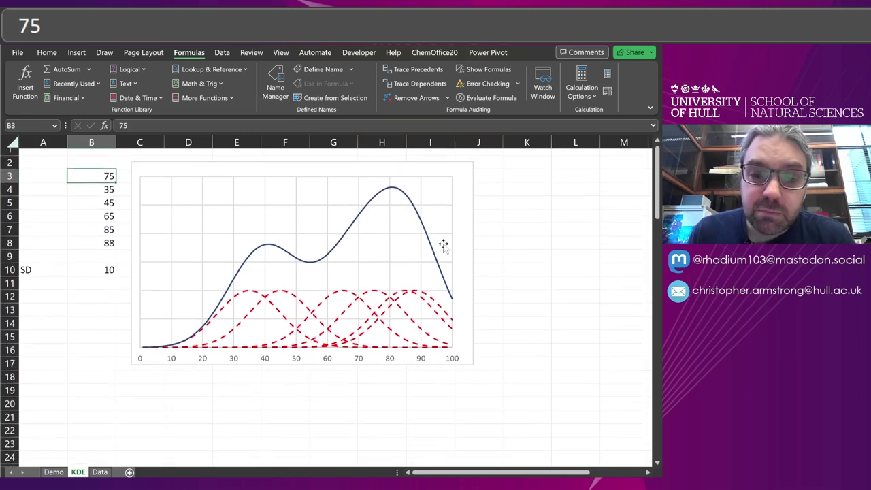
{"action": "left_click", "coordinate": [98, 198]}
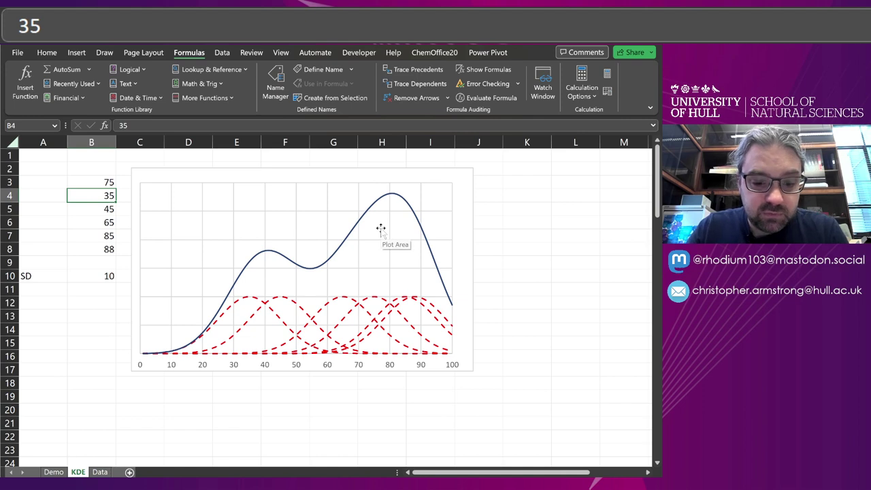
{"action": "type", "text": "6"}
{"action": "key", "text": "BackSpace"}
{"action": "type", "text": "7"}
{"action": "key", "text": "BackSpace"}
{"action": "type", "text": "80"}
{"action": "key", "text": "Return"}
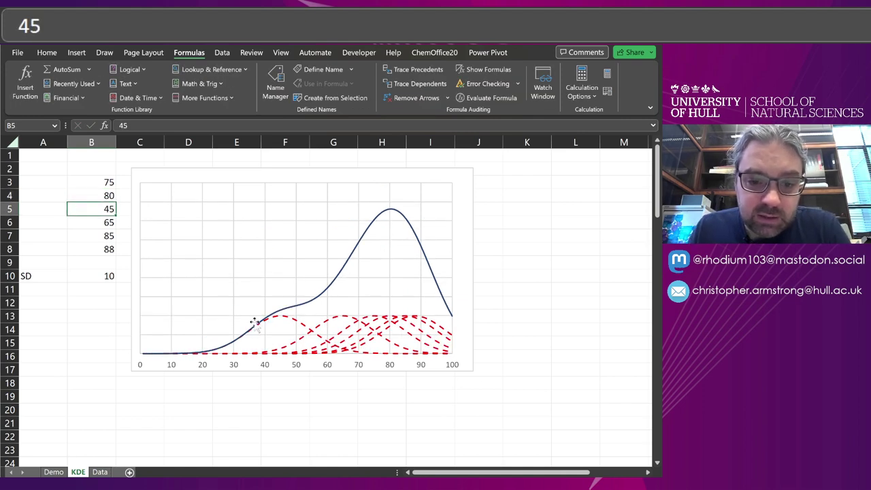
Replace the B6 sample value 65 with 20.
{"action": "left_click", "coordinate": [96, 196]}
{"action": "left_click", "coordinate": [96, 237]}
{"action": "left_click", "coordinate": [101, 218]}
{"action": "type", "text": "20"}
{"action": "key", "text": "Return"}
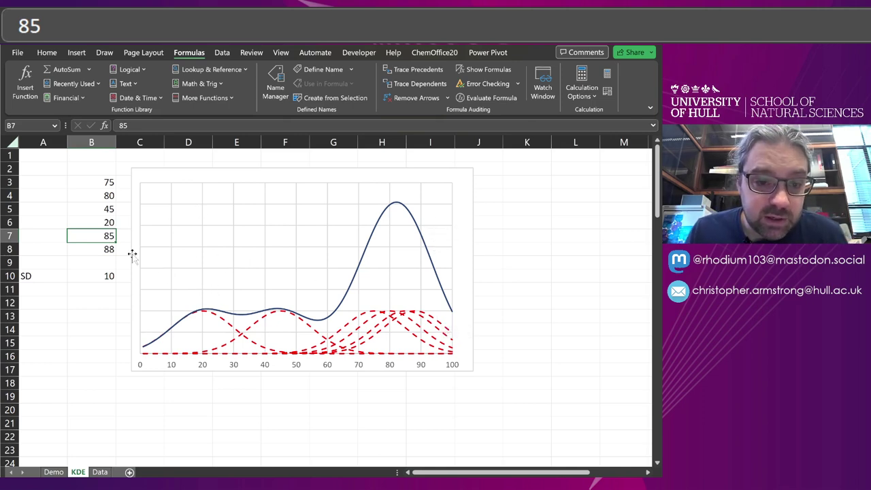
{"action": "left_click", "coordinate": [94, 277]}
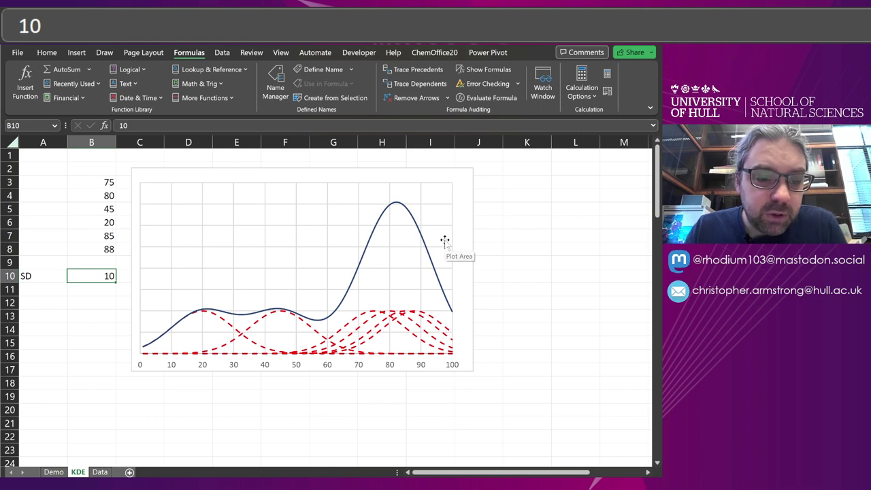
Try SD values 5 and 10 in B10, finally setting it to 7.
{"action": "type", "text": "5"}
{"action": "key", "text": "Return"}
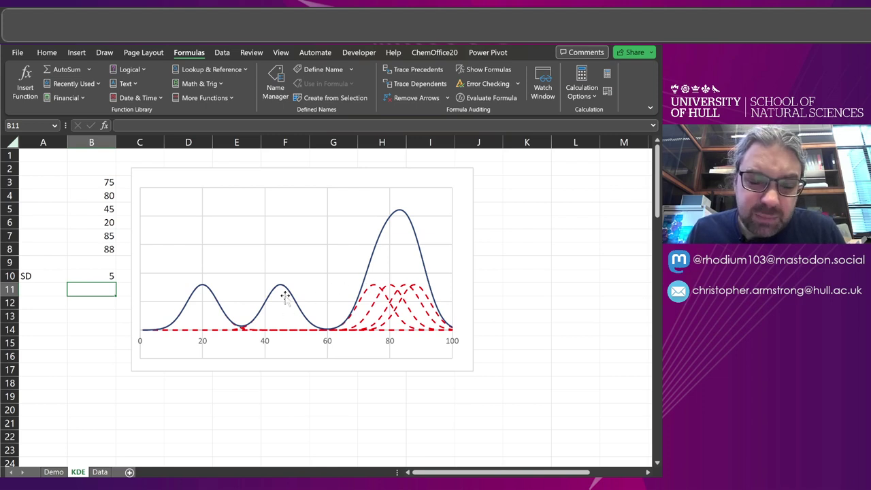
{"action": "key", "text": "Up"}
{"action": "type", "text": "10"}
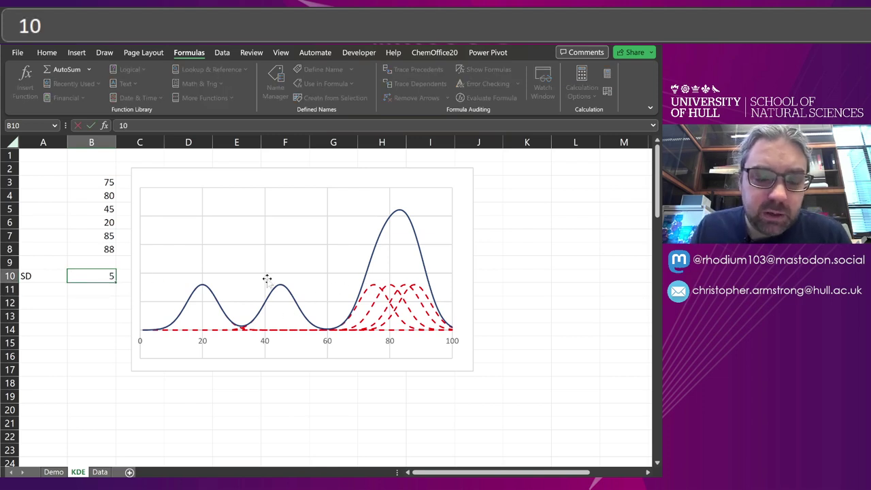
{"action": "key", "text": "Return"}
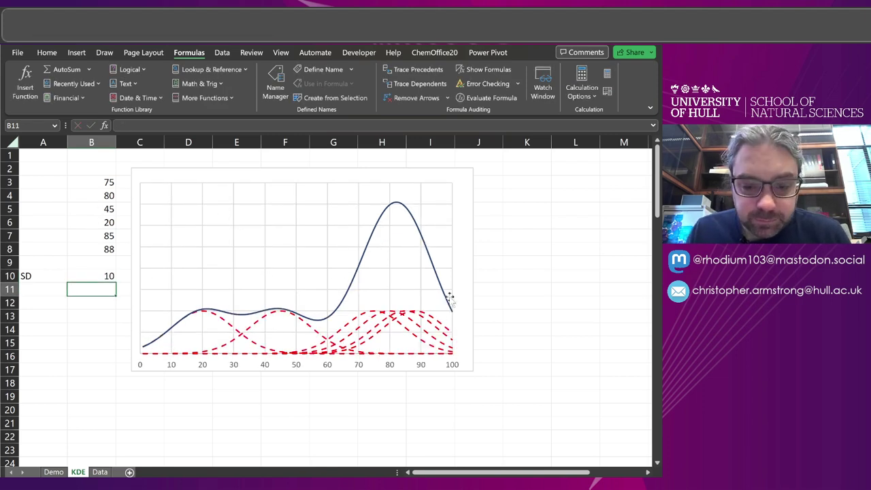
{"action": "left_click", "coordinate": [85, 276]}
{"action": "type", "text": "7"}
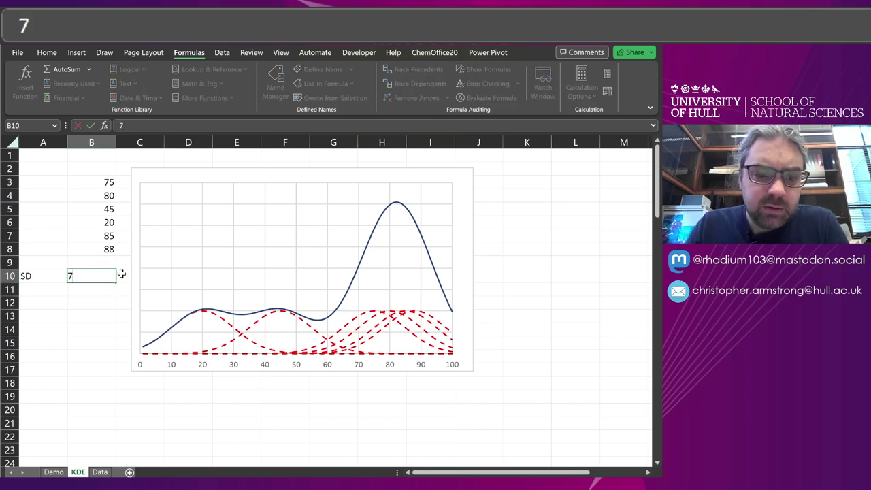
{"action": "key", "text": "Return"}
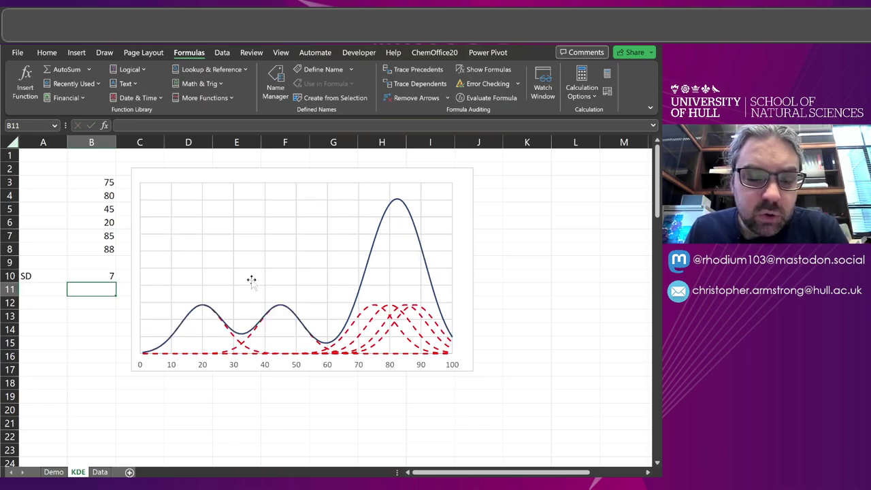
Review the sample values in B3 to B5, then go to the Data sheet.
{"action": "left_click", "coordinate": [94, 184]}
{"action": "left_click", "coordinate": [93, 196]}
{"action": "left_click", "coordinate": [92, 209]}
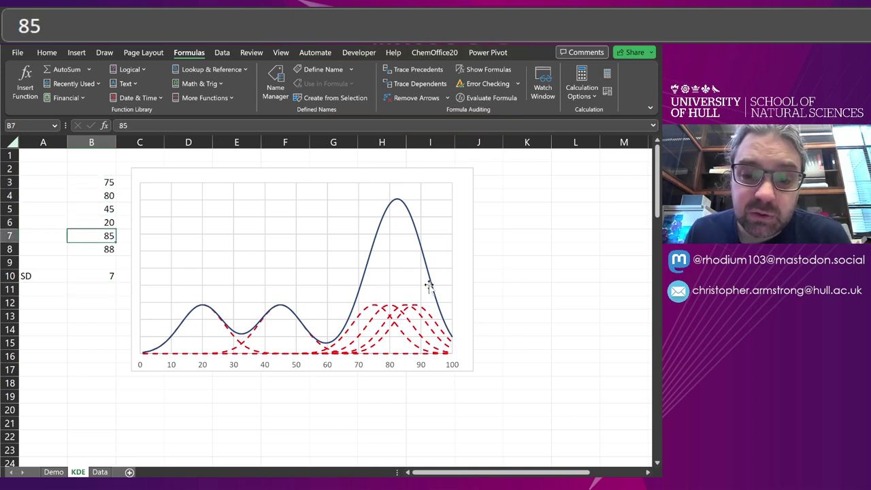
{"action": "scroll", "coordinate": [427, 226], "scroll_direction": "down", "scroll_amount": 1}
{"action": "scroll", "coordinate": [341, 303], "scroll_direction": "up", "scroll_amount": 1}
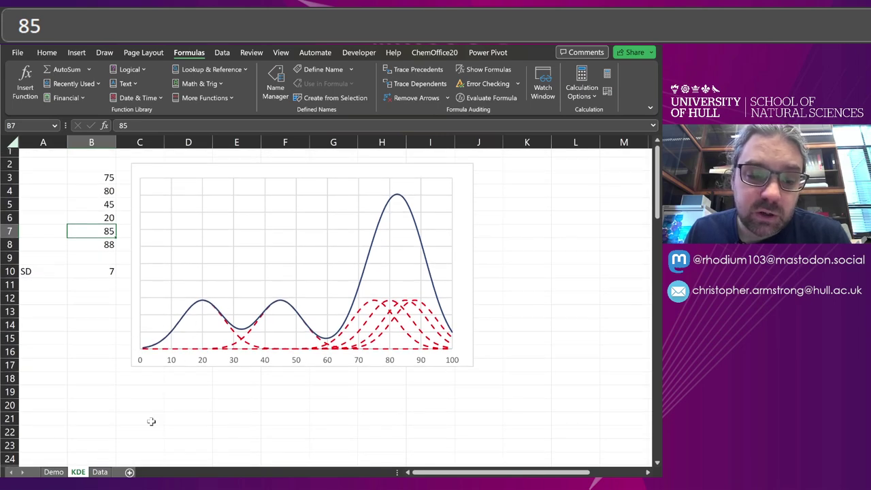
{"action": "left_click", "coordinate": [100, 472]}
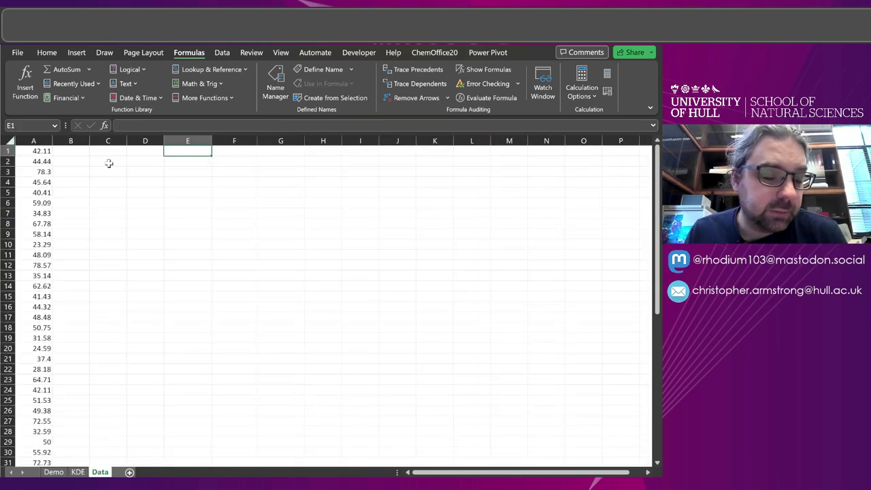
Select column A's data from A1 down to its last value to see its extent.
{"action": "left_click", "coordinate": [39, 152]}
{"action": "key", "text": "ctrl+shift+Down"}
{"action": "scroll", "coordinate": [41, 441], "scroll_direction": "down", "scroll_amount": 1}
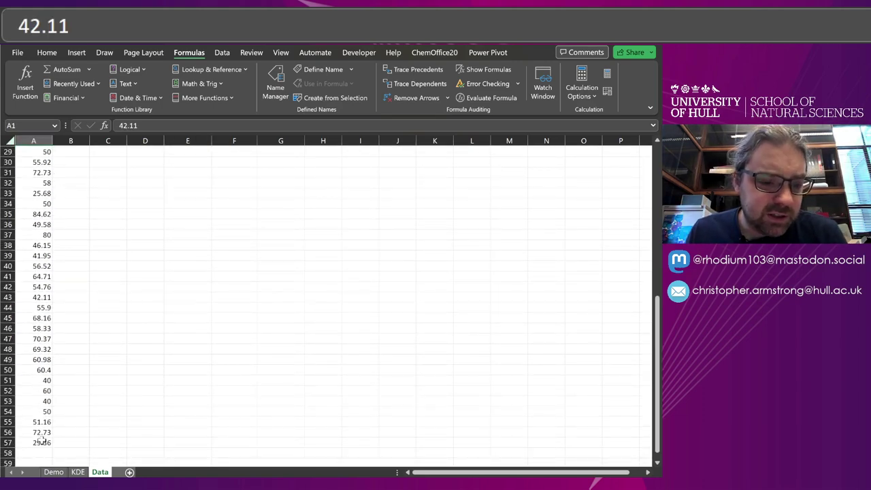
{"action": "left_click", "coordinate": [42, 441], "text": "shift"}
{"action": "scroll", "coordinate": [148, 324], "scroll_direction": "up", "scroll_amount": 9}
Enter =OFFSET($A$1,0,0,COUNTA($A:$A),1) in C1 to spill a copy of column A.
{"action": "left_click", "coordinate": [120, 151]}
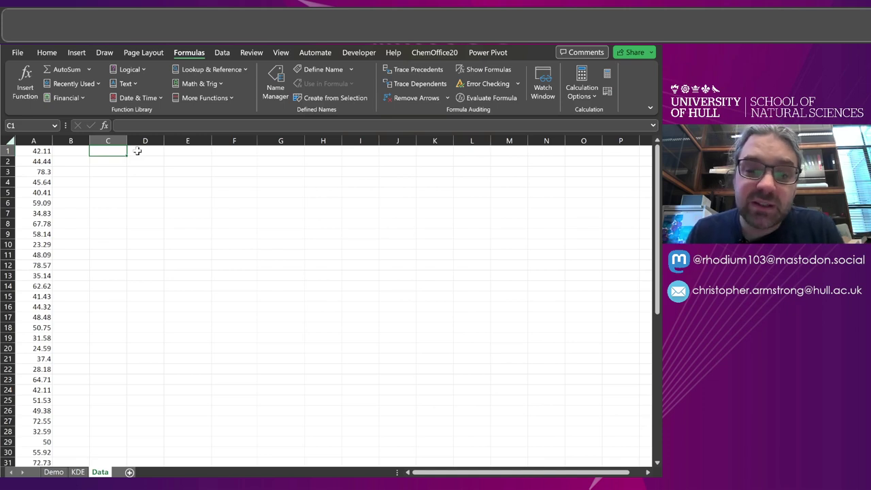
{"action": "type", "text": "="}
{"action": "scroll", "coordinate": [346, 170], "scroll_direction": "down", "scroll_amount": 1}
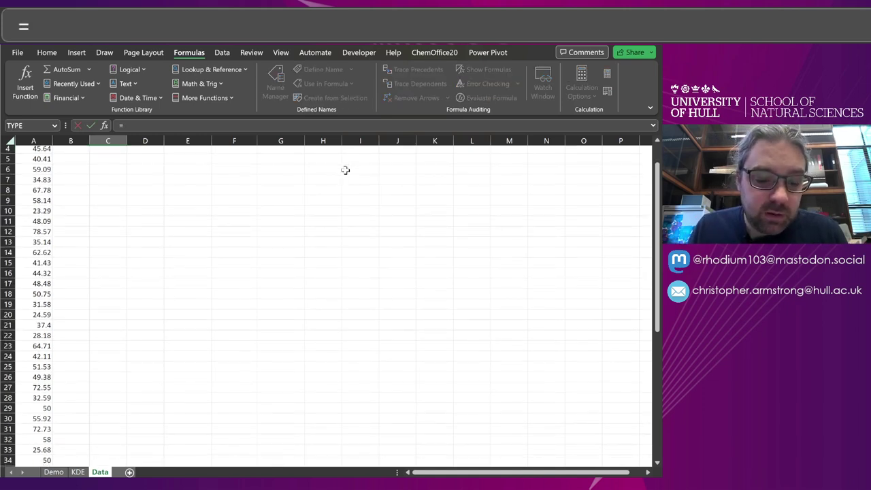
{"action": "type", "text": "OOF"}
{"action": "scroll", "coordinate": [163, 177], "scroll_direction": "up", "scroll_amount": 1}
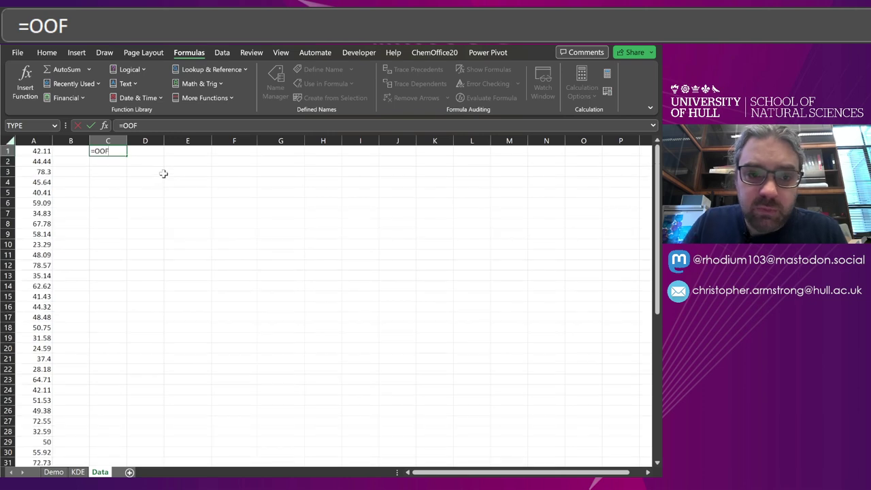
{"action": "key", "text": "BackSpace"}
{"action": "key", "text": "BackSpace"}
{"action": "type", "text": "FF"}
{"action": "key", "text": "Tab"}
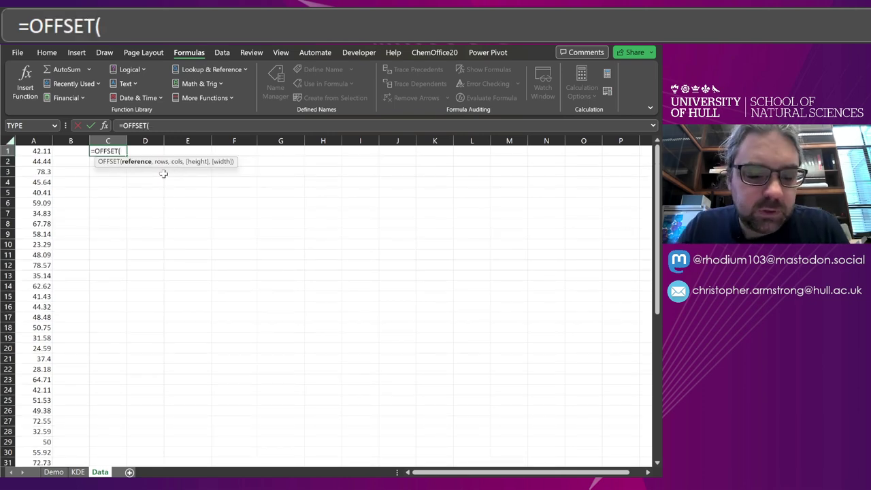
{"action": "type", "text": "$A"}
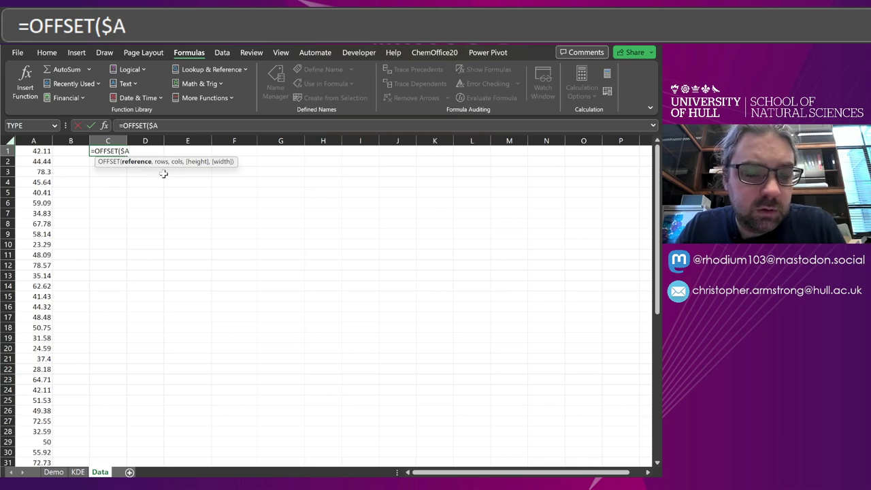
{"action": "type", "text": "$"}
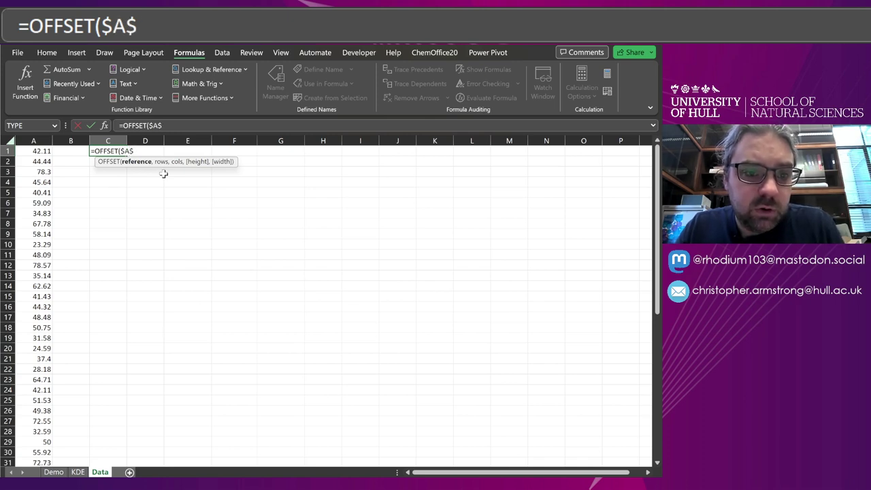
{"action": "type", "text": "1"}
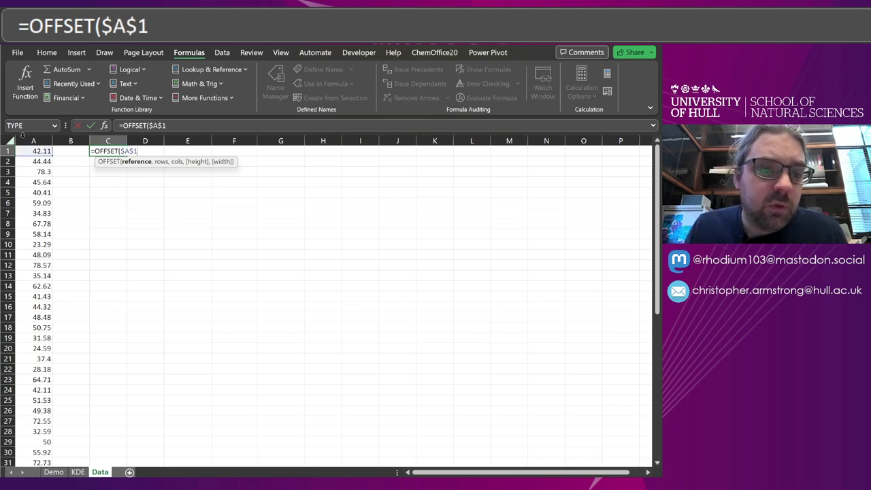
{"action": "type", "text": ",0,0"}
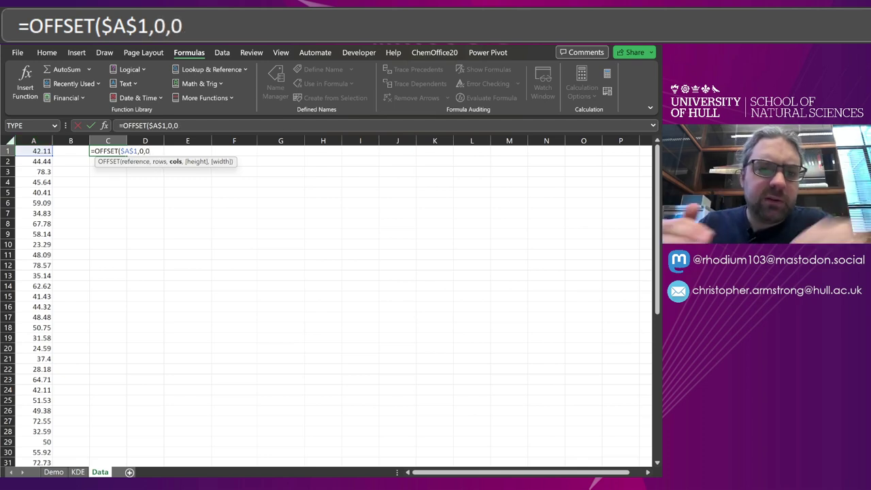
{"action": "type", "text": ","}
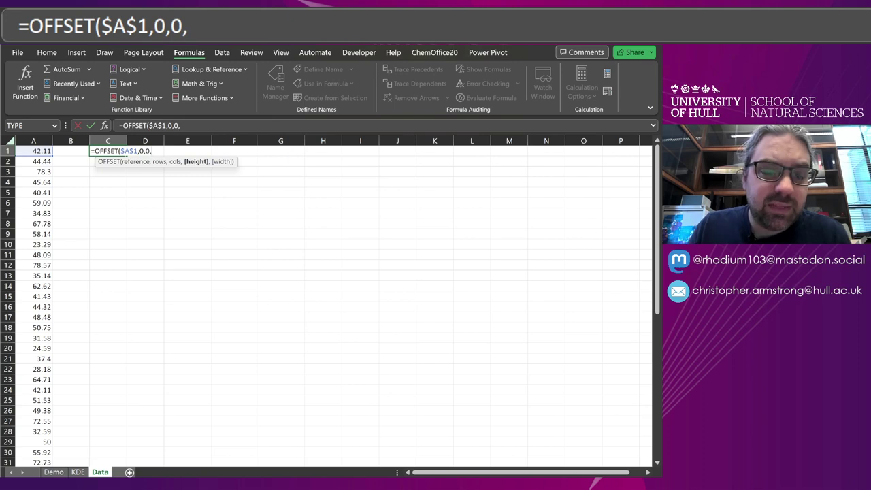
{"action": "type", "text": "COUNTA("}
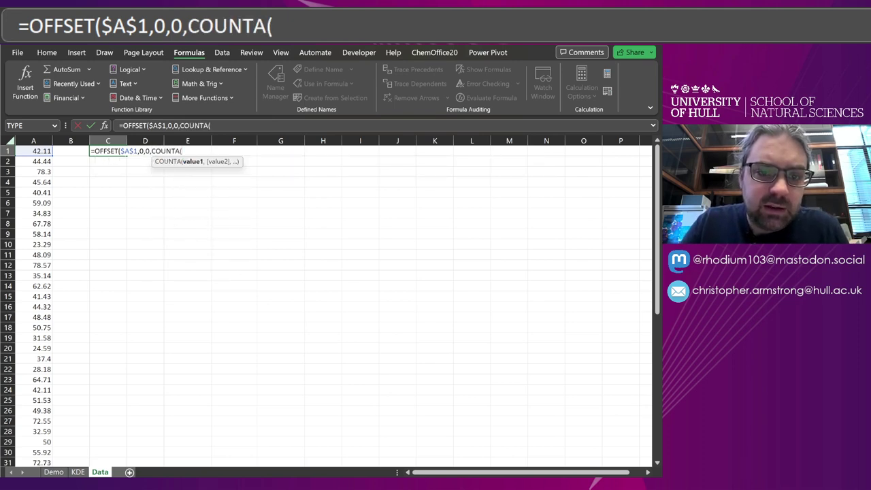
{"action": "type", "text": "$A"}
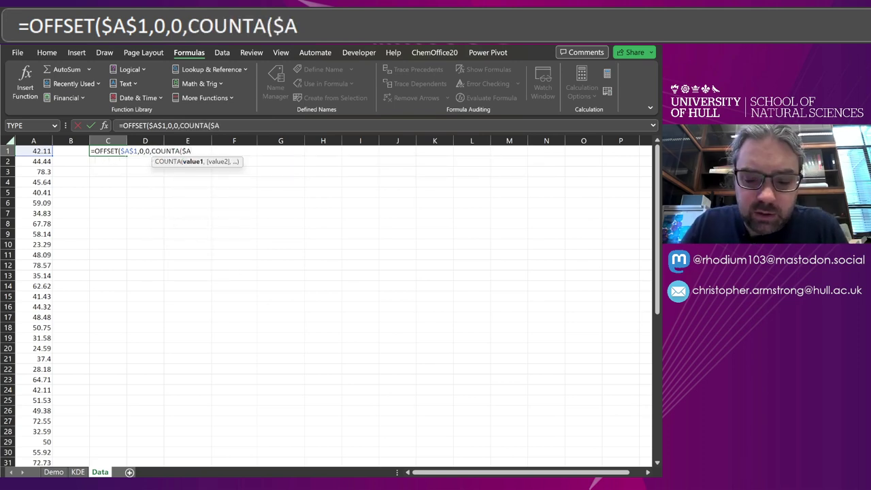
{"action": "type", "text": ":$A)"}
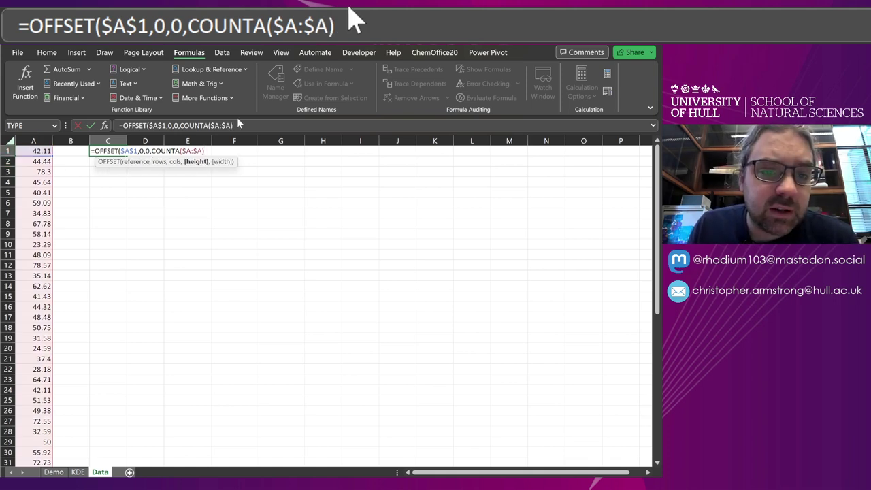
{"action": "left_click", "coordinate": [266, 125]}
{"action": "type", "text": ",1)"}
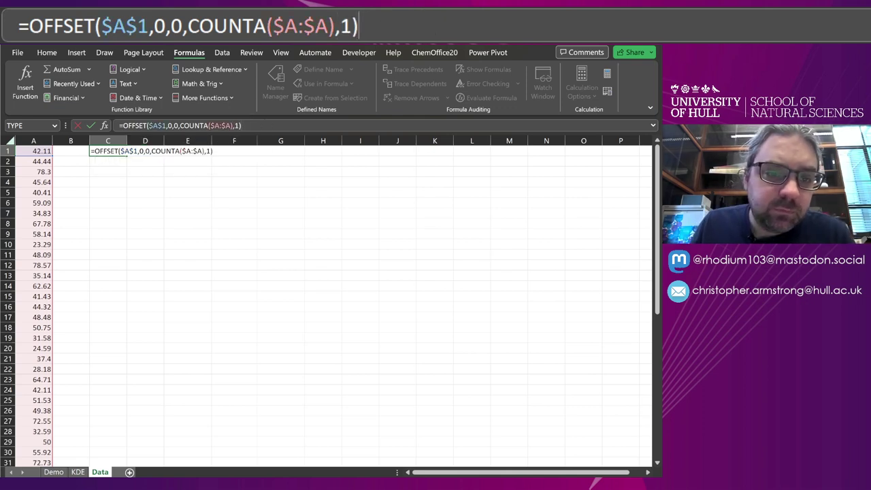
{"action": "key", "text": "Return"}
{"action": "left_click", "coordinate": [102, 151]}
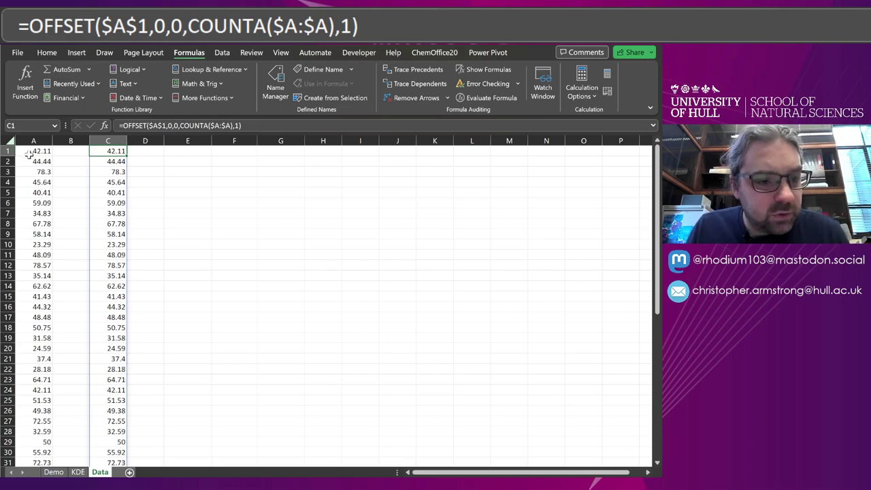
Add test value 55 in A58 to confirm the spill extends, then delete it.
{"action": "scroll", "coordinate": [28, 160], "scroll_direction": "down", "scroll_amount": 10}
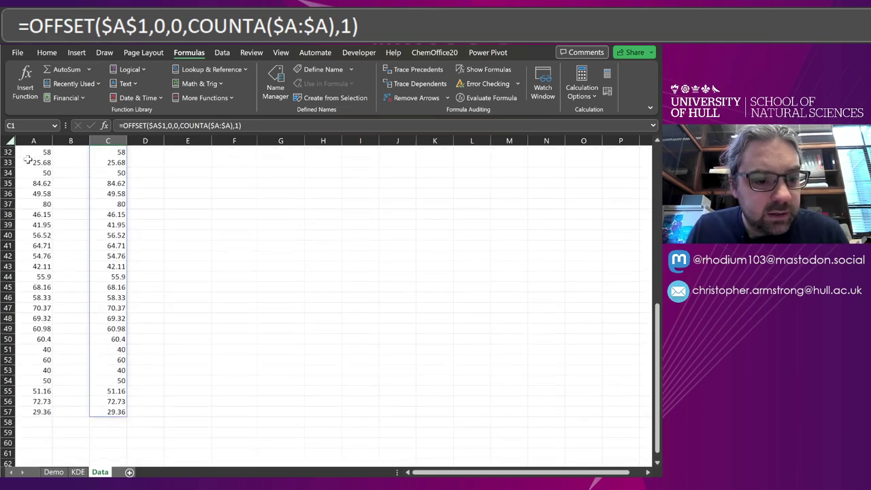
{"action": "left_click", "coordinate": [42, 424]}
{"action": "type", "text": "55"}
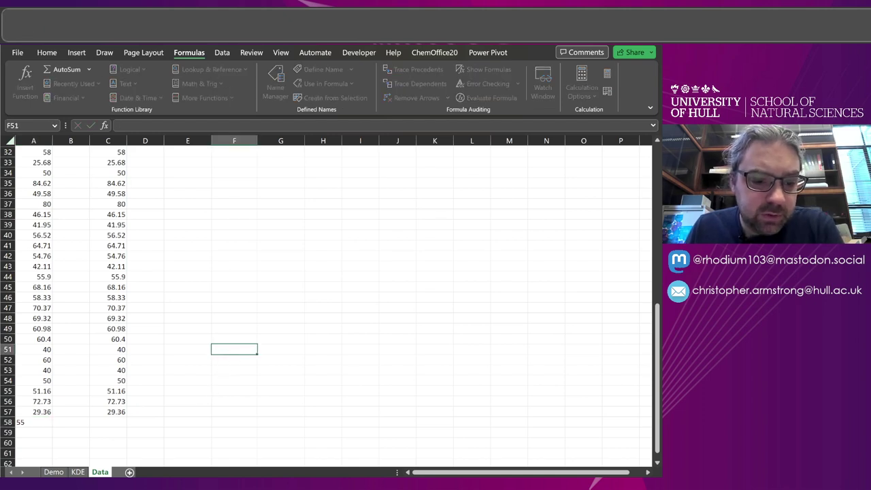
{"action": "key", "text": "Return"}
{"action": "left_click", "coordinate": [25, 424]}
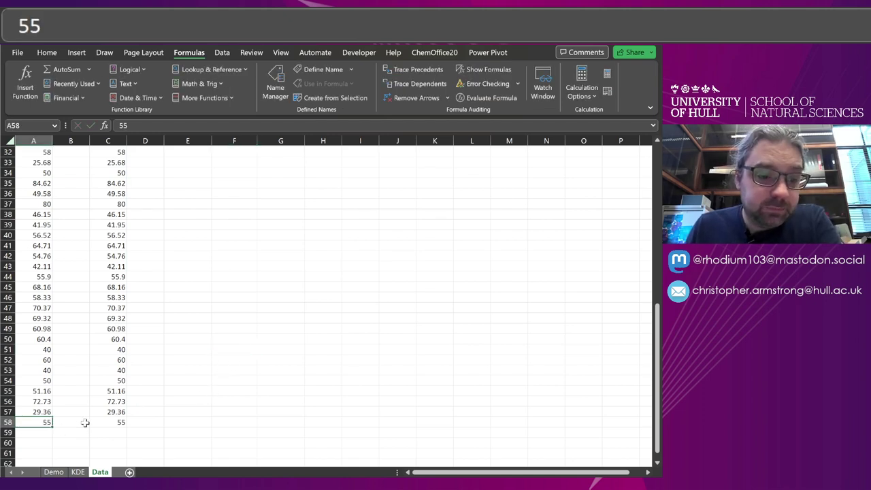
{"action": "key", "text": "Delete"}
Highlight C1's full OFFSET formula in the formula bar for copying.
{"action": "scroll", "coordinate": [126, 232], "scroll_direction": "up", "scroll_amount": 10}
{"action": "left_click", "coordinate": [112, 151]}
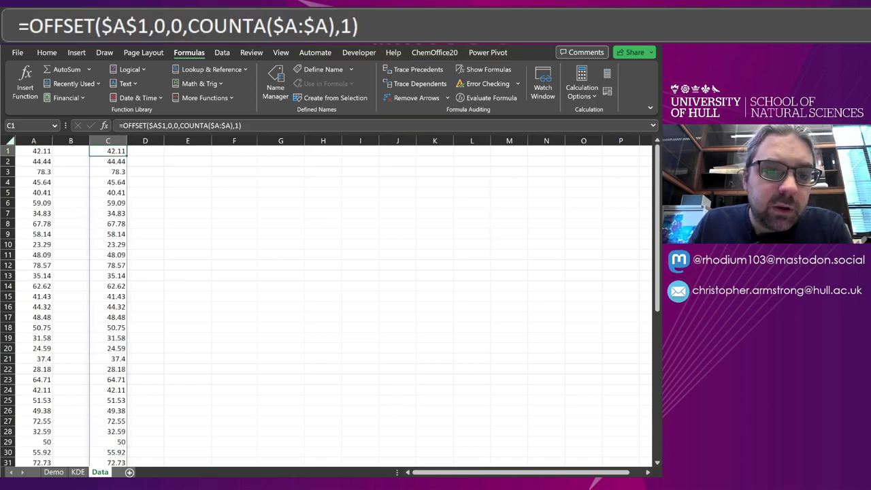
{"action": "left_click_drag", "start_coordinate": [117, 126], "coordinate": [243, 126]}
{"action": "key", "text": "ctrl+c"}
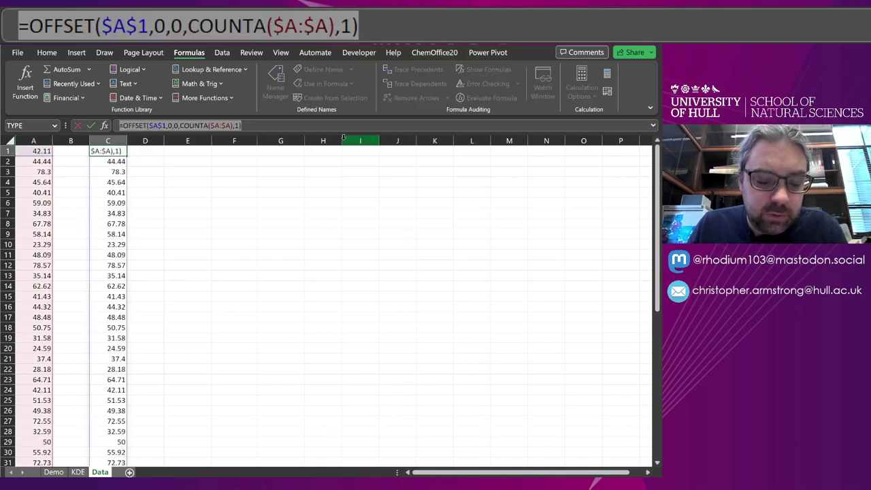
Define a Data-sheet-scoped name 'data' that refers to the pasted OFFSET formula.
{"action": "key", "text": "Return"}
{"action": "left_click", "coordinate": [275, 90]}
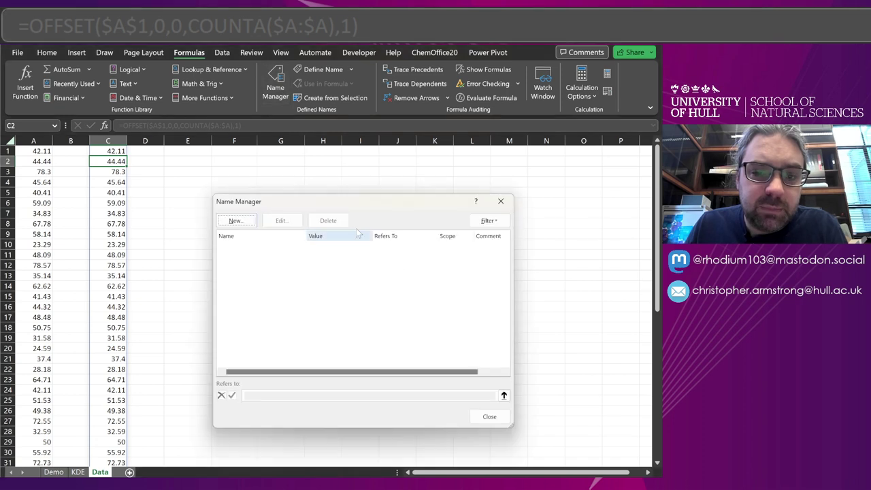
{"action": "left_click", "coordinate": [238, 222]}
{"action": "left_click", "coordinate": [359, 290]}
{"action": "key", "text": "Down"}
{"action": "key", "text": "Down"}
{"action": "key", "text": "Down"}
{"action": "key", "text": "Return"}
{"action": "left_click", "coordinate": [378, 273]}
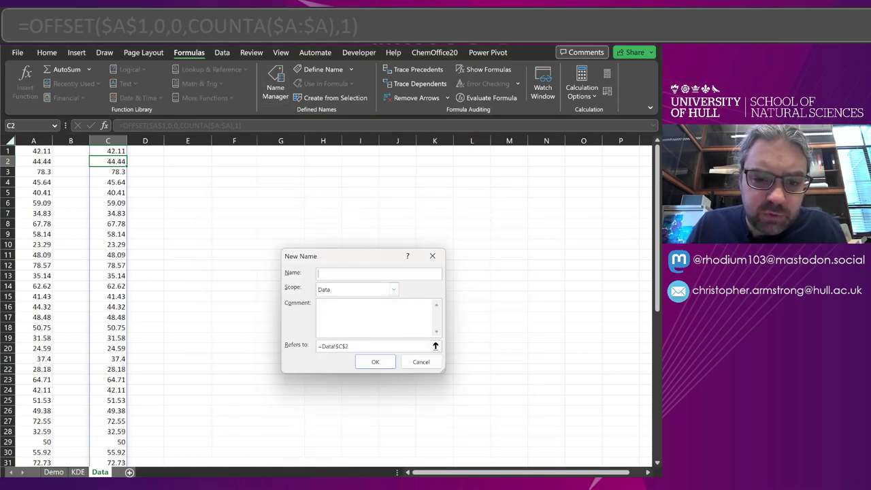
{"action": "left_click_drag", "start_coordinate": [428, 346], "coordinate": [265, 339]}
{"action": "key", "text": "ctrl+v"}
{"action": "left_click", "coordinate": [360, 363]}
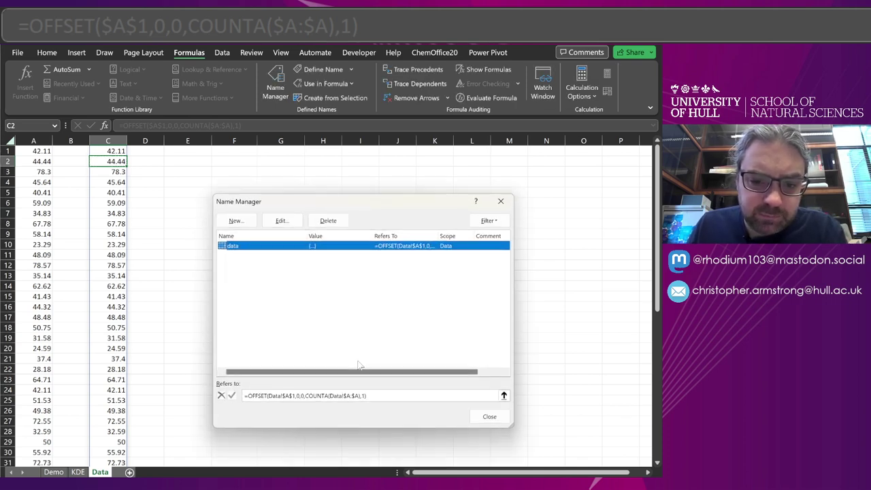
{"action": "left_click", "coordinate": [489, 416]}
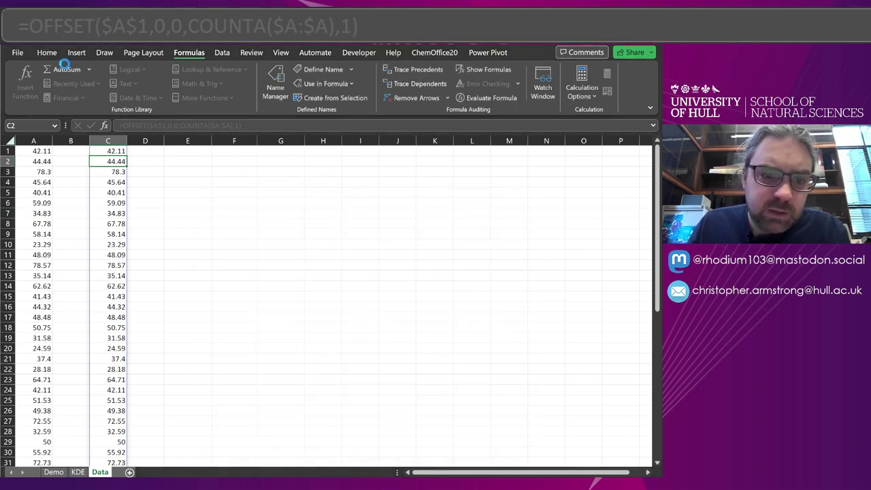
Enter =data in C1 and test it by adding 55 in A58.
{"action": "left_click", "coordinate": [104, 151]}
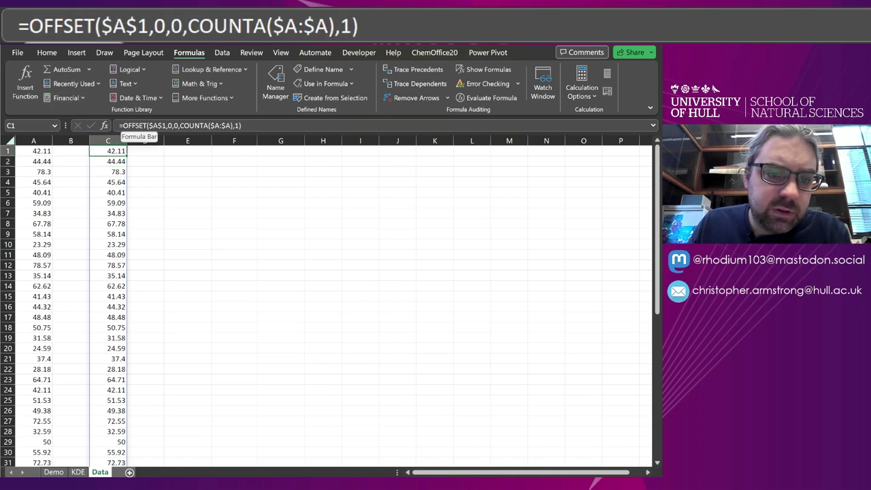
{"action": "type", "text": "=data"}
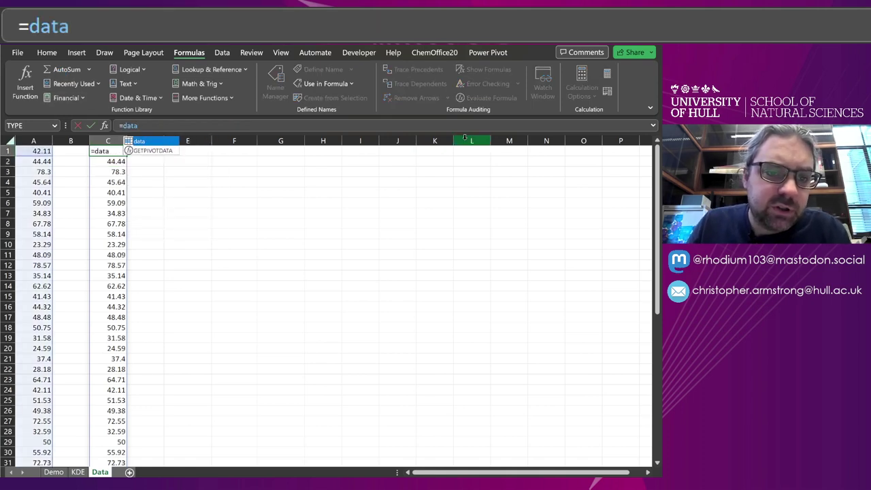
{"action": "key", "text": "Return"}
{"action": "scroll", "coordinate": [102, 174], "scroll_direction": "down", "scroll_amount": 7}
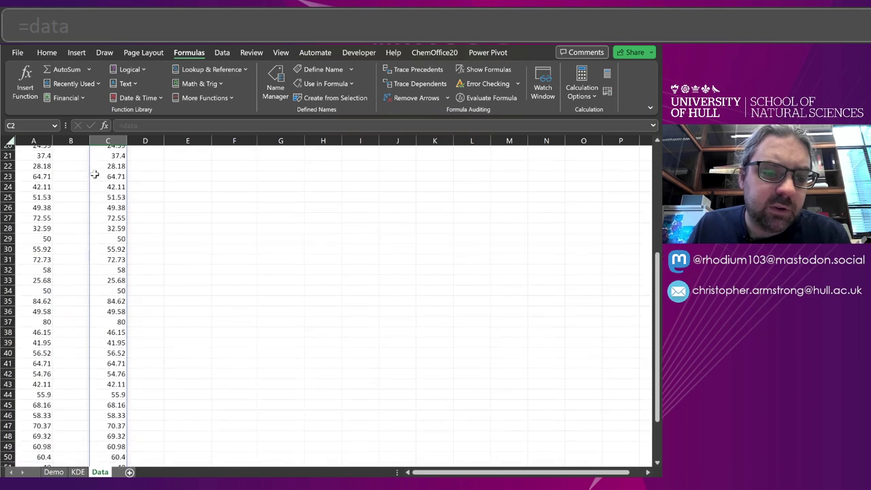
{"action": "scroll", "coordinate": [94, 175], "scroll_direction": "down", "scroll_amount": 6}
{"action": "left_click", "coordinate": [34, 359]}
{"action": "type", "text": "55"}
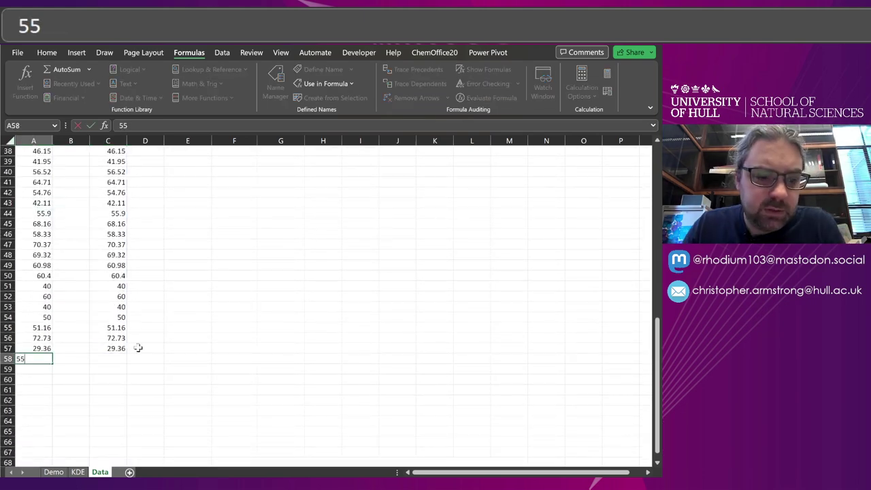
{"action": "key", "text": "Return"}
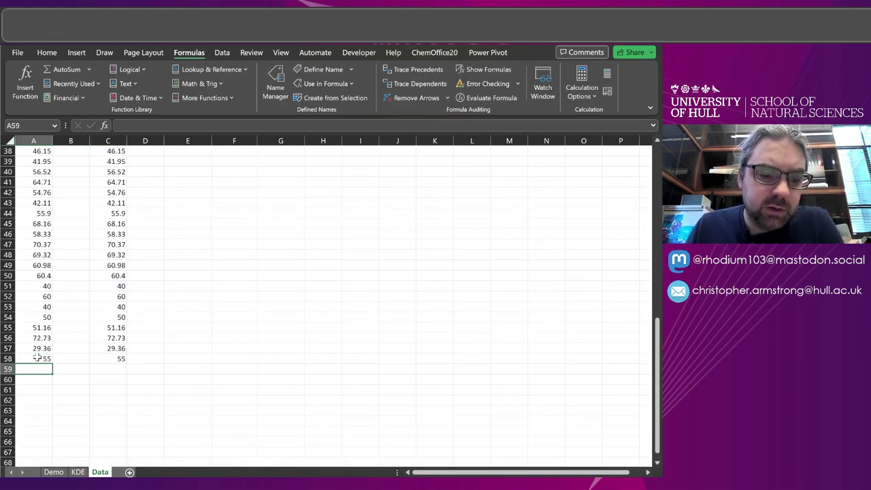
{"action": "left_click", "coordinate": [39, 358]}
Check column C's spilled values, then clear the =data formula from C1.
{"action": "scroll", "coordinate": [121, 202], "scroll_direction": "up", "scroll_amount": 8}
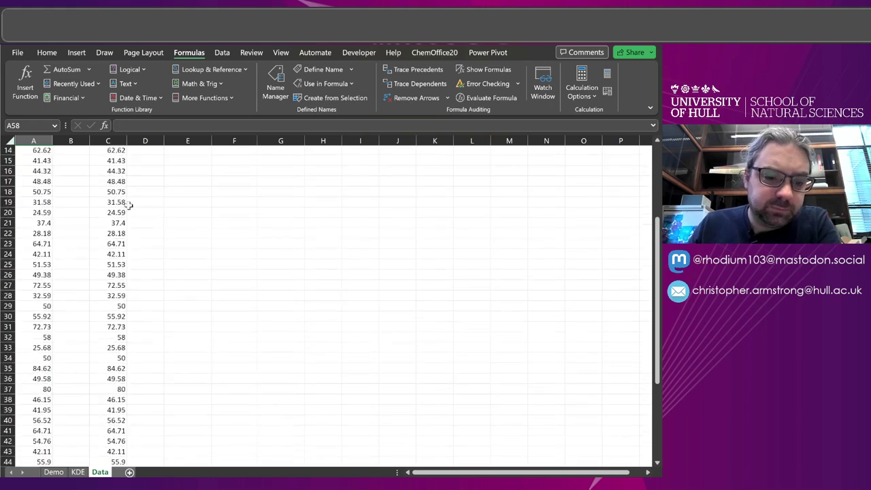
{"action": "scroll", "coordinate": [121, 202], "scroll_direction": "up", "scroll_amount": 2}
{"action": "left_click", "coordinate": [109, 152]}
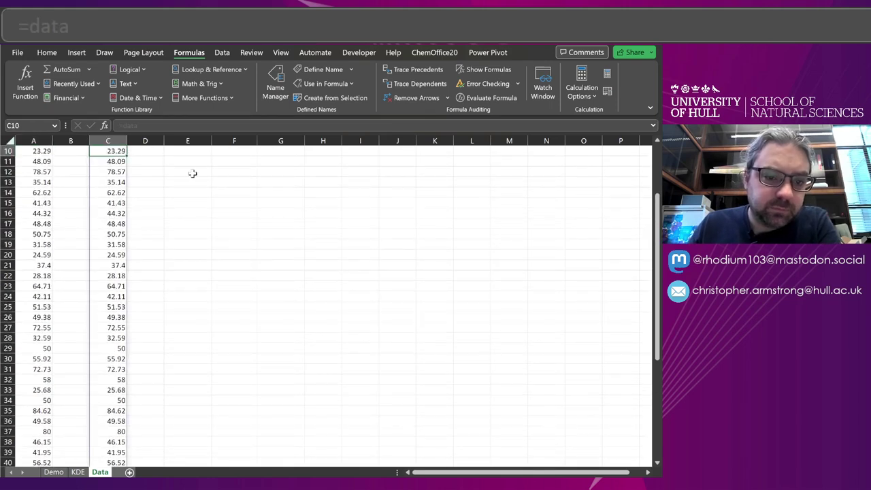
{"action": "scroll", "coordinate": [117, 160], "scroll_direction": "up", "scroll_amount": 3}
{"action": "left_click", "coordinate": [116, 151]}
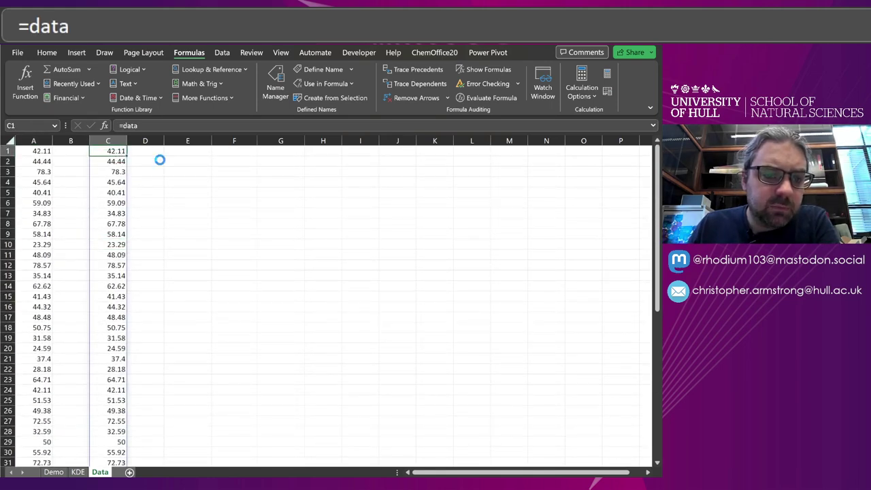
{"action": "key", "text": "Delete"}
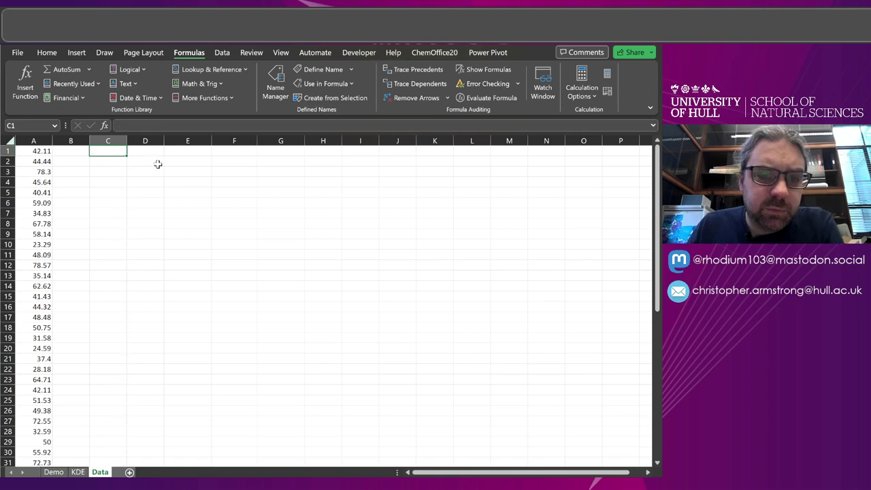
Enter =SEQUENCE(100) in I1 to spill the numbers 1 to 100.
{"action": "left_click", "coordinate": [332, 153]}
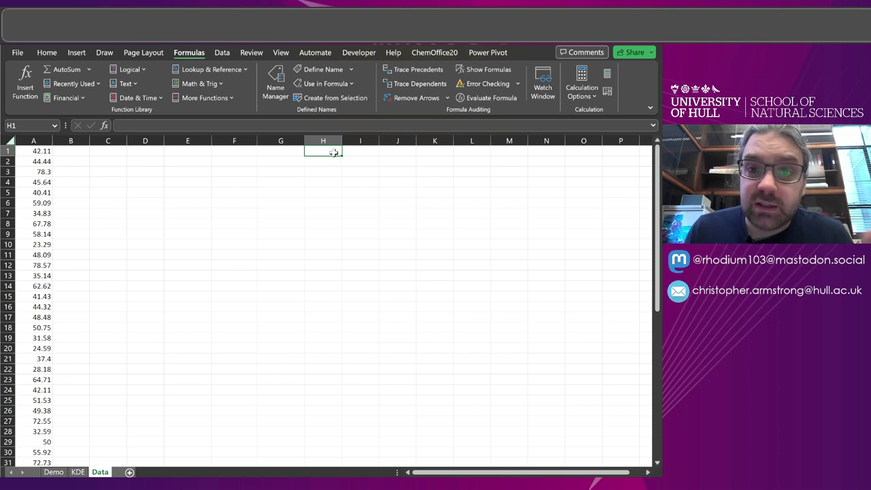
{"action": "left_click", "coordinate": [348, 153]}
{"action": "type", "text": "=S"}
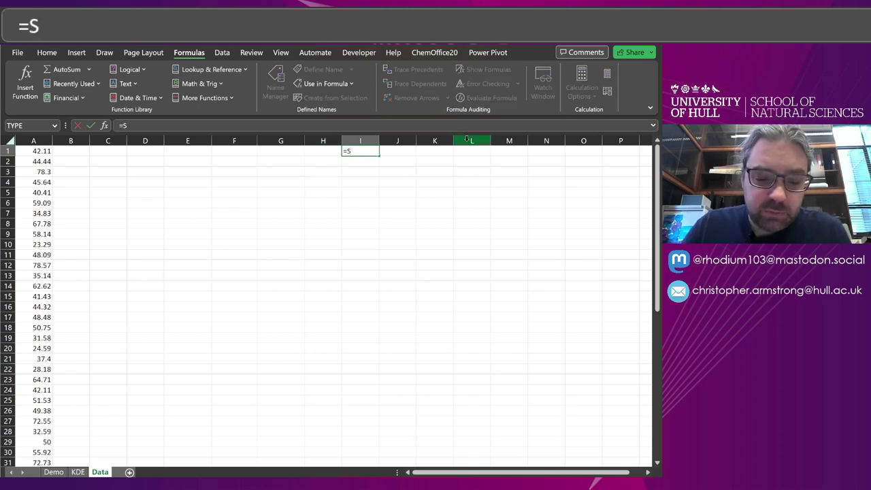
{"action": "type", "text": "EQ"}
{"action": "key", "text": "Tab"}
{"action": "type", "text": "100)"}
{"action": "key", "text": "Return"}
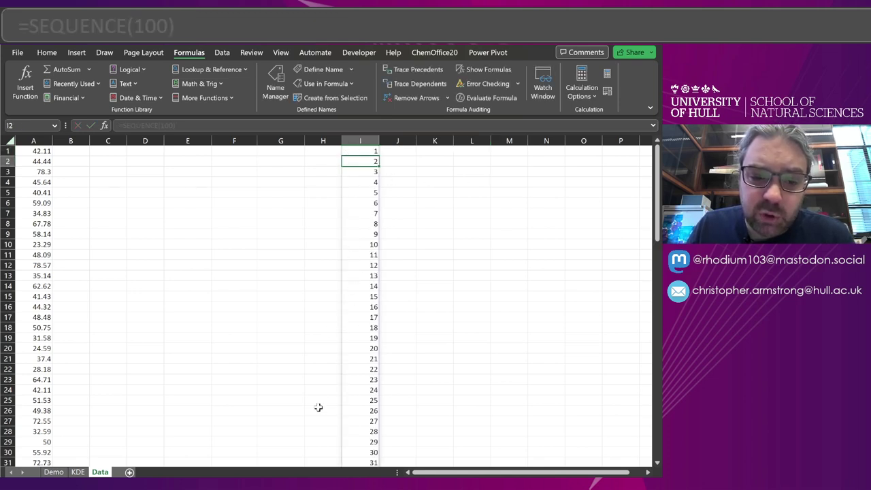
Glance at the Demo sheet's violin plot, then return to the Data sheet and select H1.
{"action": "left_click", "coordinate": [54, 472]}
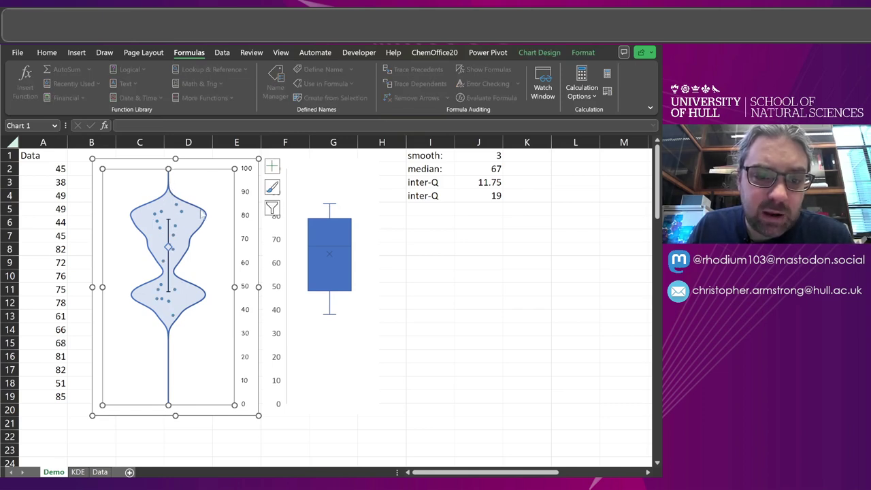
{"action": "left_click", "coordinate": [100, 472]}
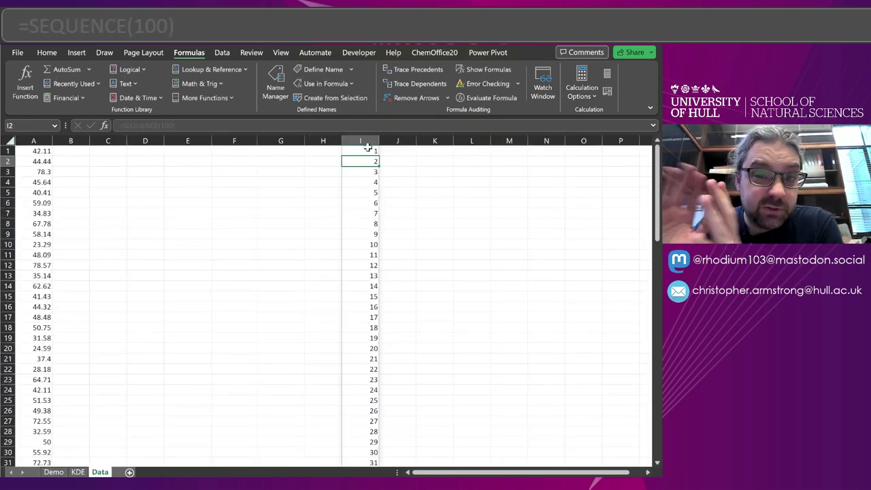
{"action": "left_click", "coordinate": [367, 150]}
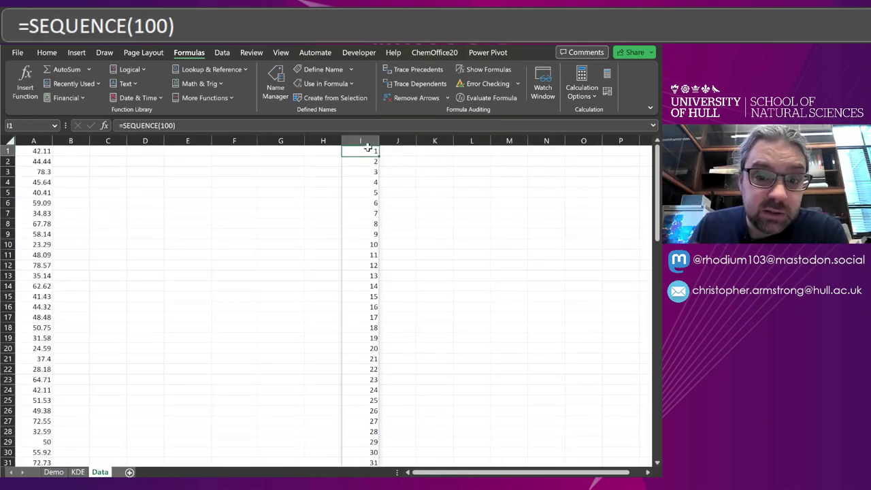
{"action": "left_click", "coordinate": [315, 151]}
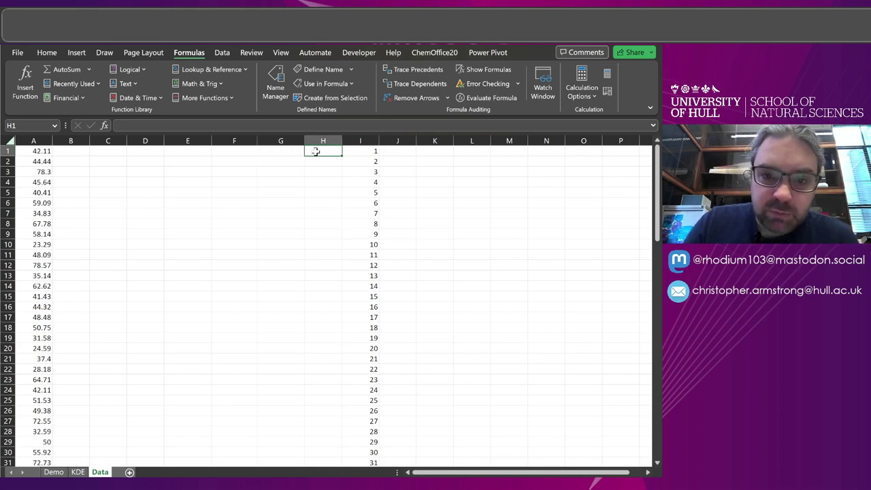
Enter =NORM.DIST(I1#,A1,5,FALSE) in H1.
{"action": "type", "text": "=NORM"}
{"action": "key", "text": "Tab"}
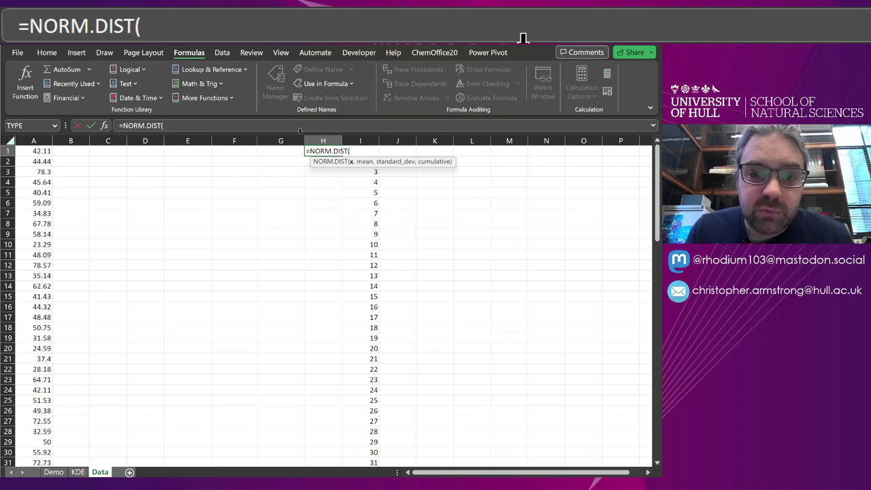
{"action": "left_click", "coordinate": [381, 150]}
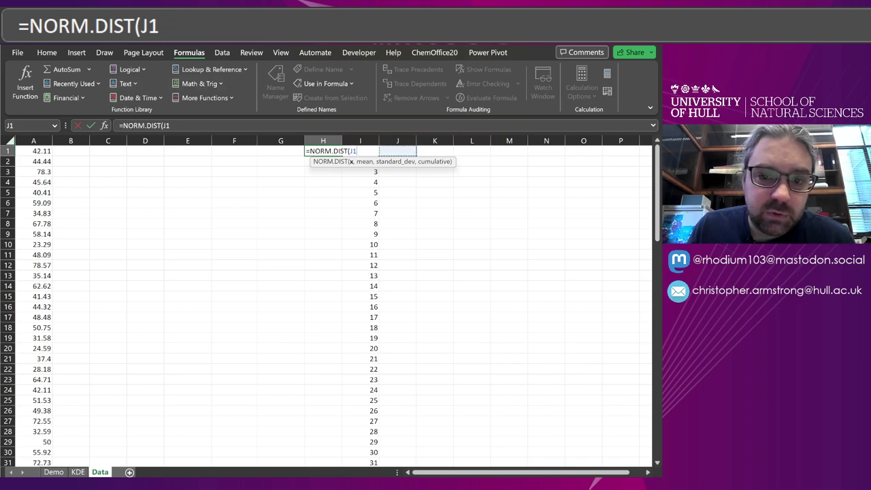
{"action": "key", "text": "Left"}
{"action": "key", "text": "BackSpace"}
{"action": "type", "text": "I"}
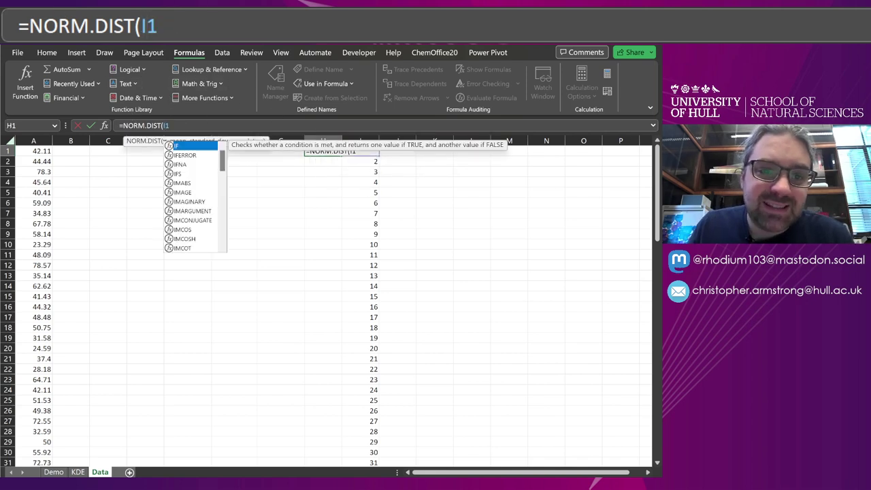
{"action": "key", "text": "Right"}
{"action": "type", "text": "#"}
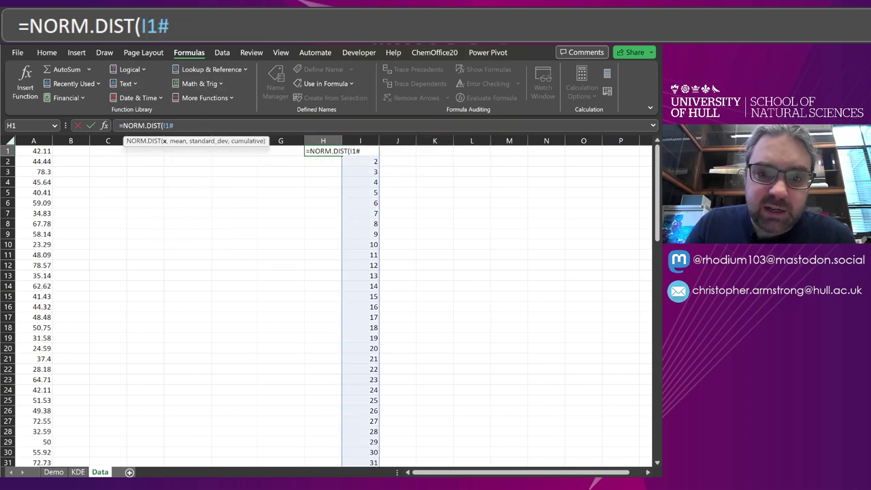
{"action": "type", "text": ","}
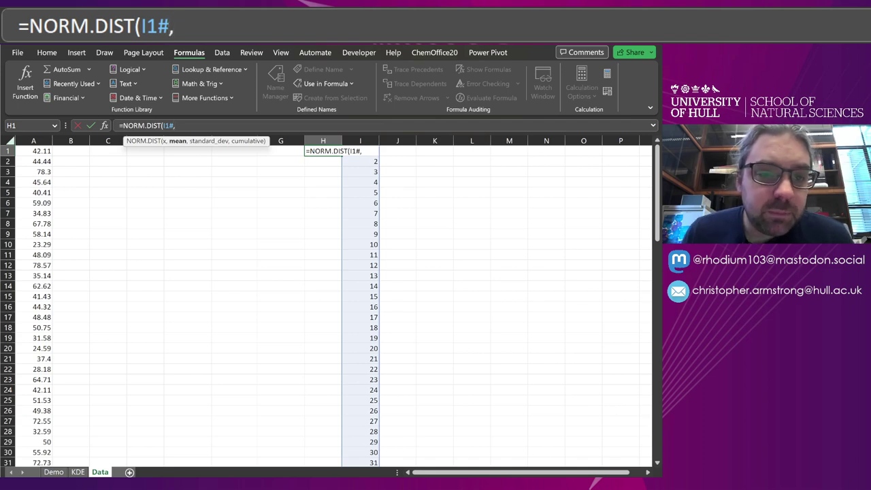
{"action": "left_click", "coordinate": [42, 150]}
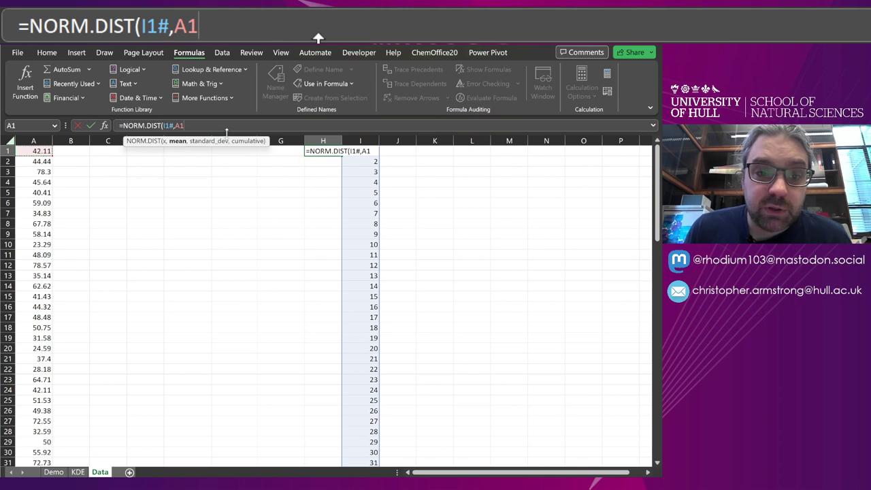
{"action": "type", "text": ",5"}
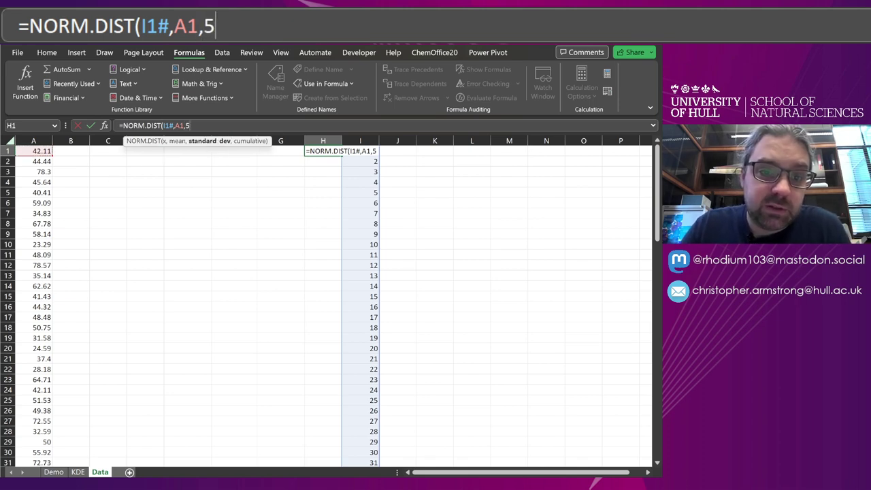
{"action": "type", "text": ",FA"}
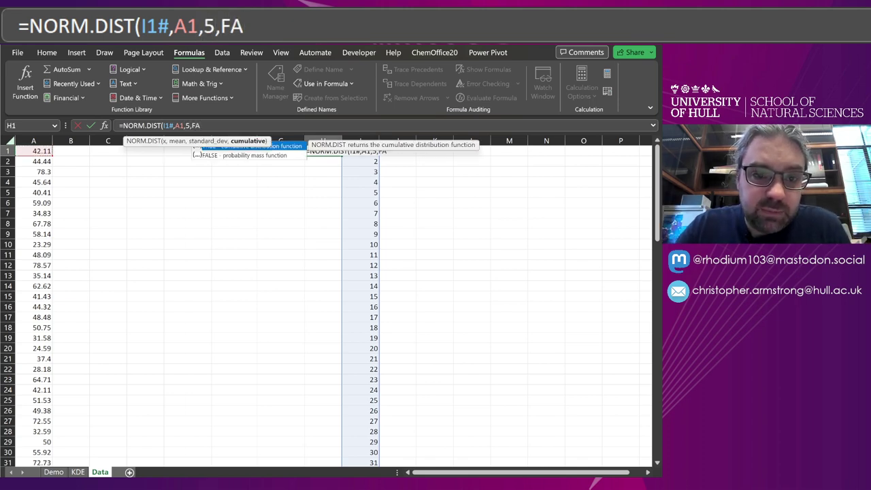
{"action": "type", "text": "LSE)"}
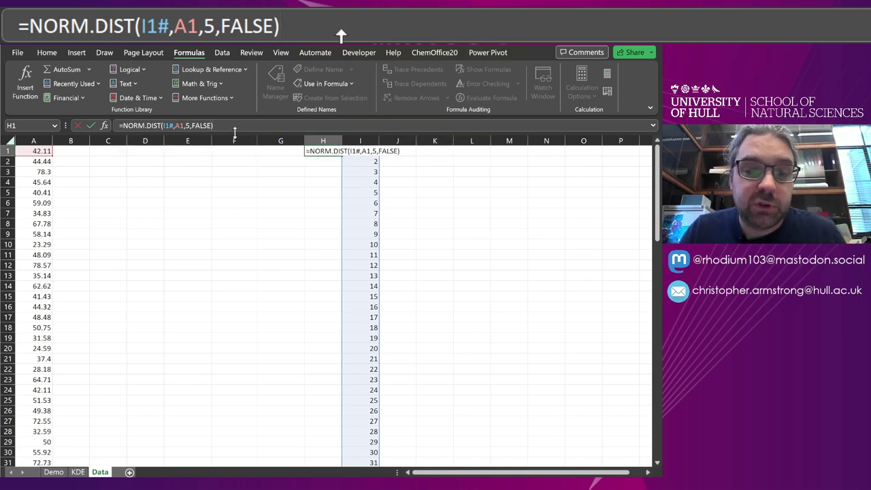
{"action": "key", "text": "Return"}
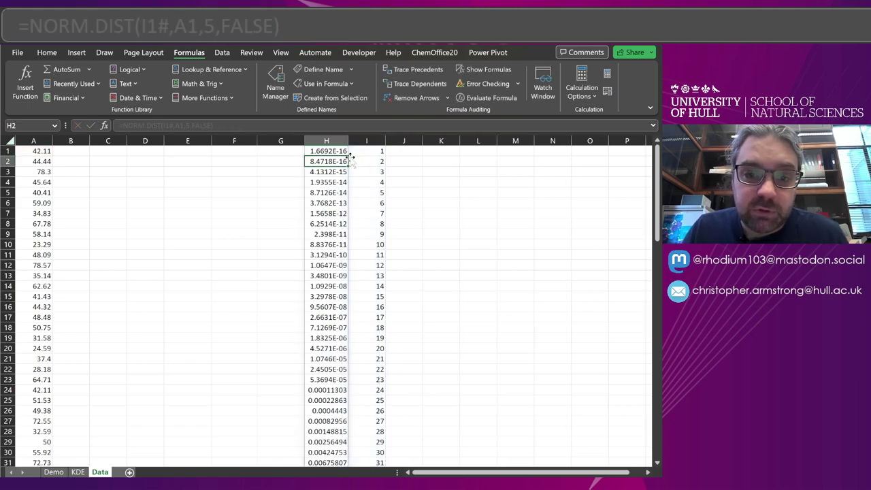
Review the 100 spilled density values in column H beside the sequence.
{"action": "left_click", "coordinate": [332, 151]}
{"action": "scroll", "coordinate": [337, 153], "scroll_direction": "down", "scroll_amount": 3}
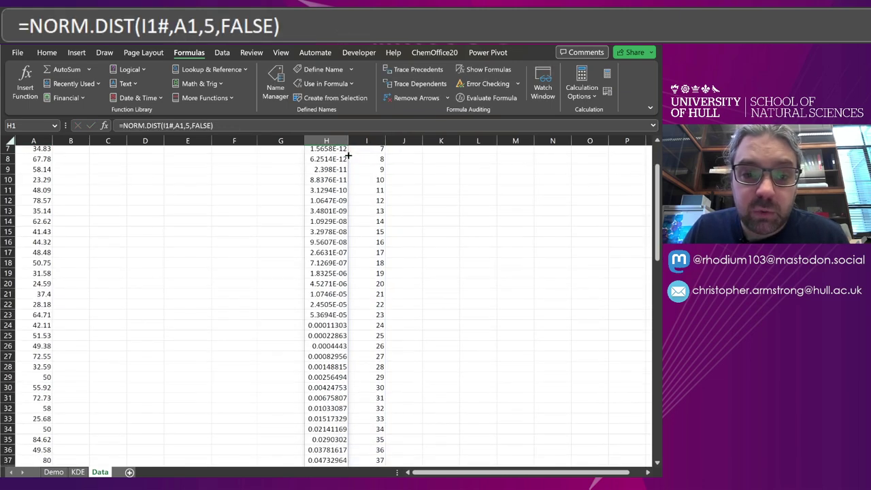
{"action": "scroll", "coordinate": [342, 154], "scroll_direction": "up", "scroll_amount": 3}
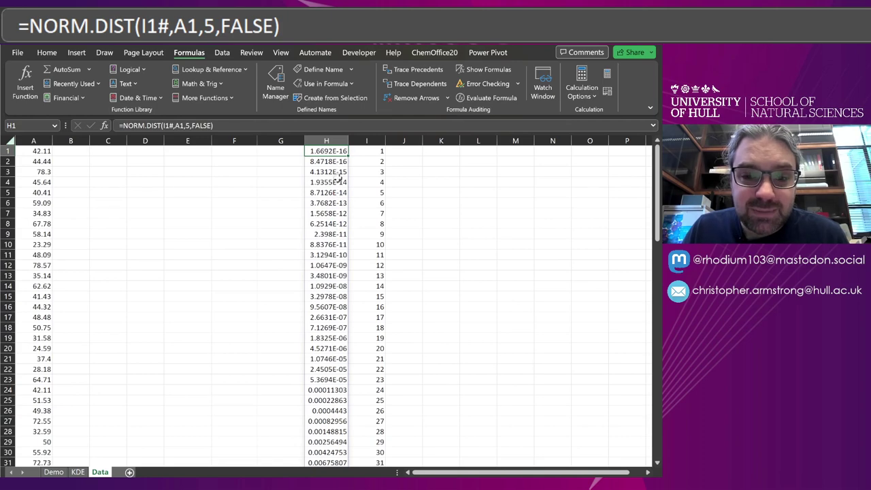
{"action": "scroll", "coordinate": [336, 176], "scroll_direction": "down", "scroll_amount": 3}
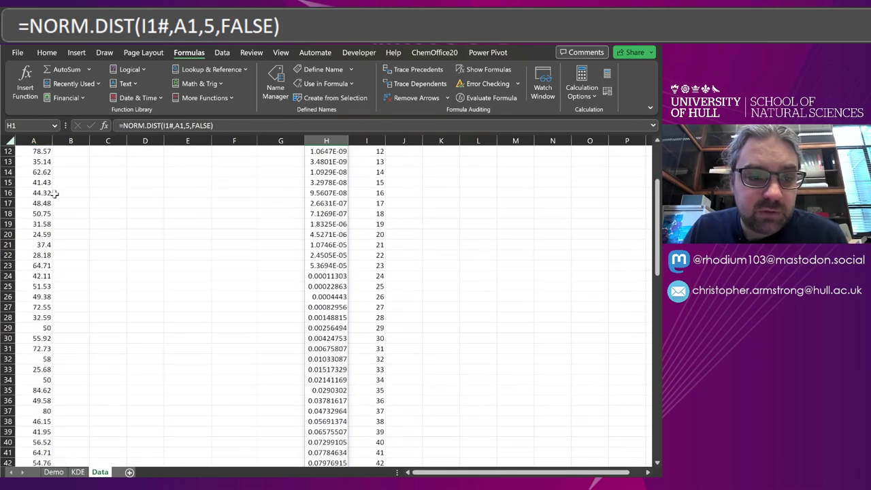
{"action": "scroll", "coordinate": [332, 365], "scroll_direction": "up", "scroll_amount": 4}
{"action": "scroll", "coordinate": [332, 364], "scroll_direction": "down", "scroll_amount": 6}
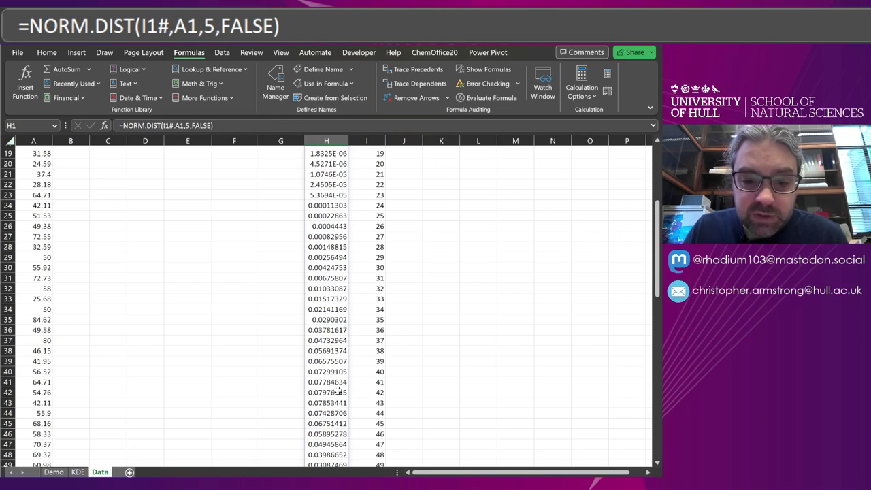
{"action": "scroll", "coordinate": [341, 398], "scroll_direction": "down", "scroll_amount": 13}
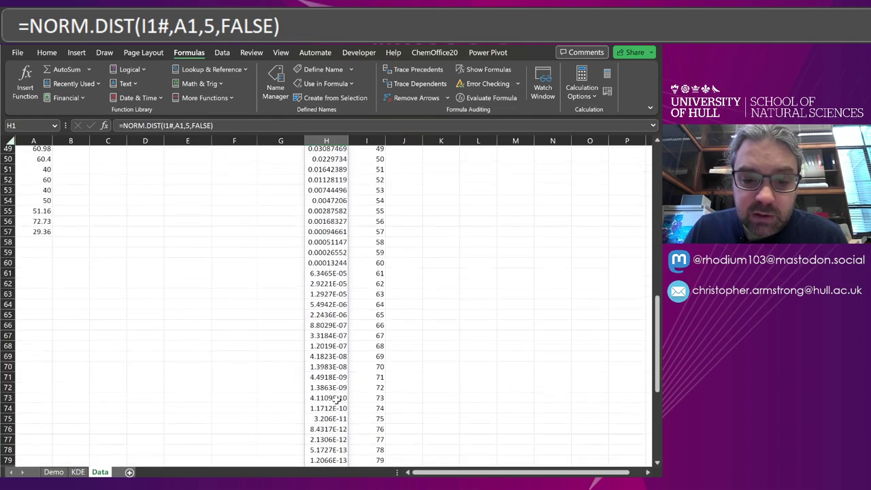
{"action": "scroll", "coordinate": [337, 395], "scroll_direction": "up", "scroll_amount": 19}
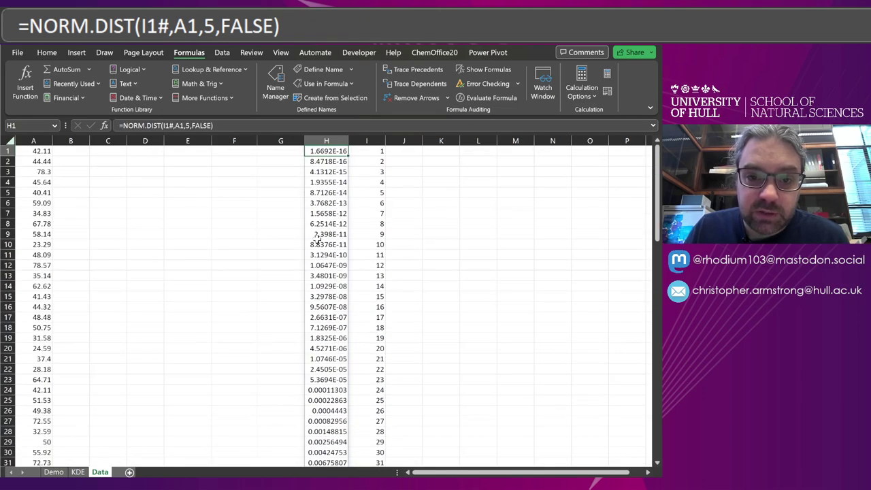
{"action": "left_click_drag", "start_coordinate": [340, 150], "coordinate": [395, 461]}
Insert a Scatter with Smooth Lines chart of the density data and delete its title.
{"action": "scroll", "coordinate": [327, 208], "scroll_direction": "up", "scroll_amount": 14}
{"action": "left_click", "coordinate": [105, 52]}
{"action": "left_click", "coordinate": [76, 53]}
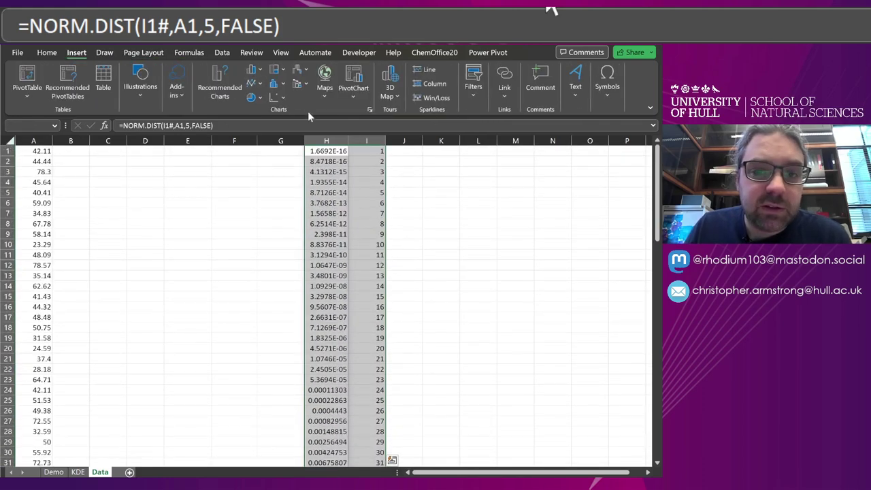
{"action": "left_click", "coordinate": [282, 100]}
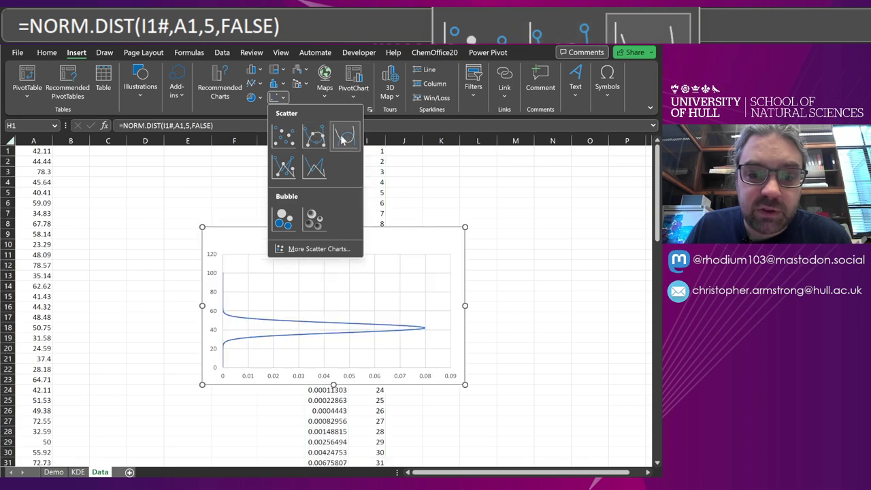
{"action": "left_click", "coordinate": [341, 132]}
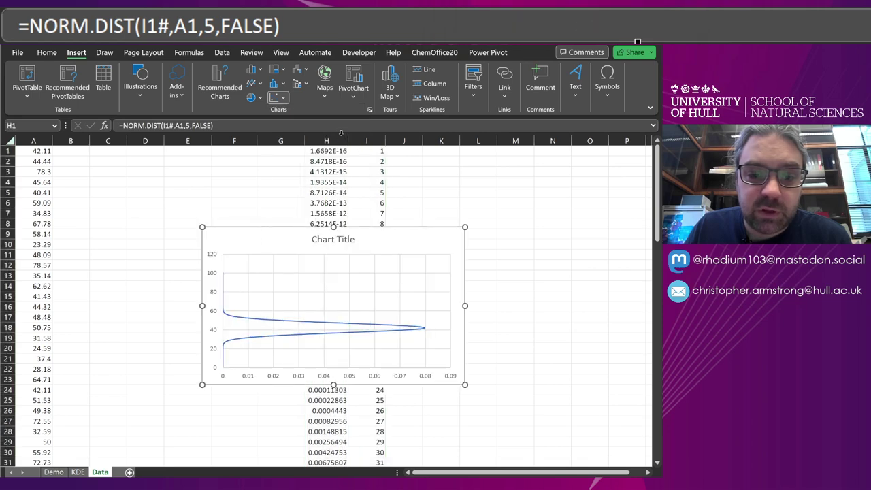
{"action": "left_click", "coordinate": [333, 239]}
{"action": "key", "text": "Delete"}
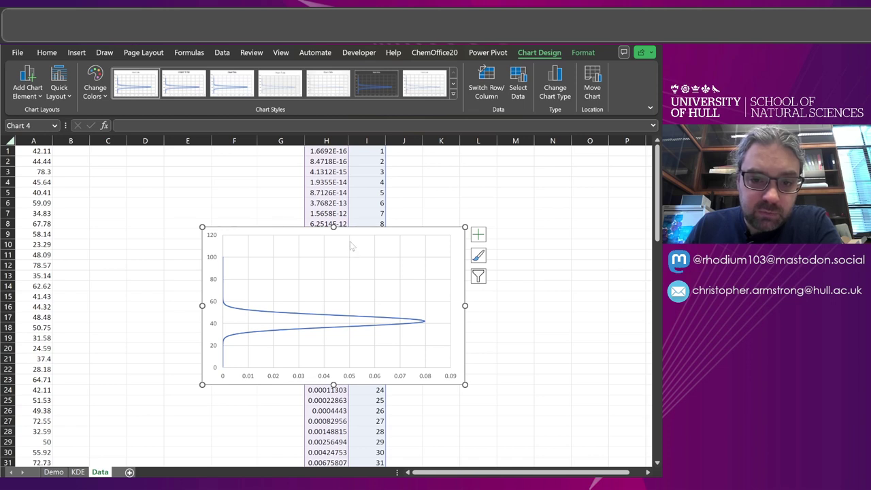
Fix the vertical axis at 0–100, then narrow the chart and place it at columns K–M.
{"action": "left_click_drag", "start_coordinate": [407, 230], "coordinate": [314, 217]}
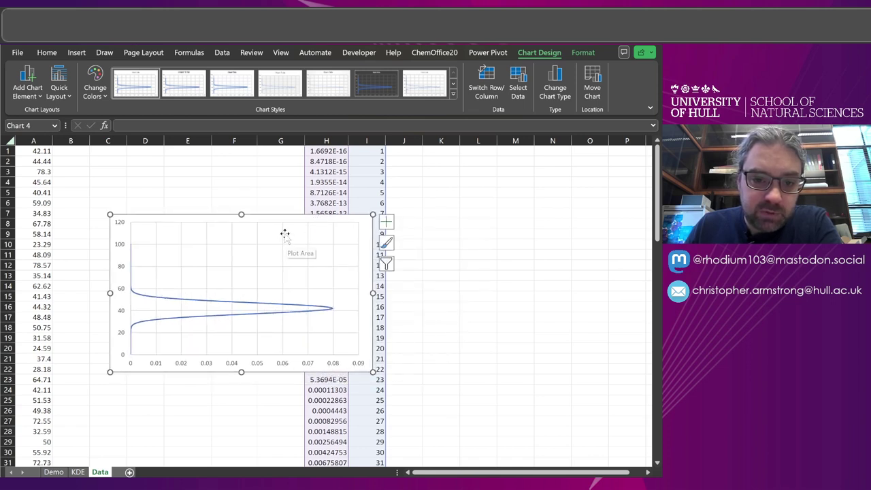
{"action": "double_click", "coordinate": [123, 249]}
{"action": "double_click", "coordinate": [599, 235]}
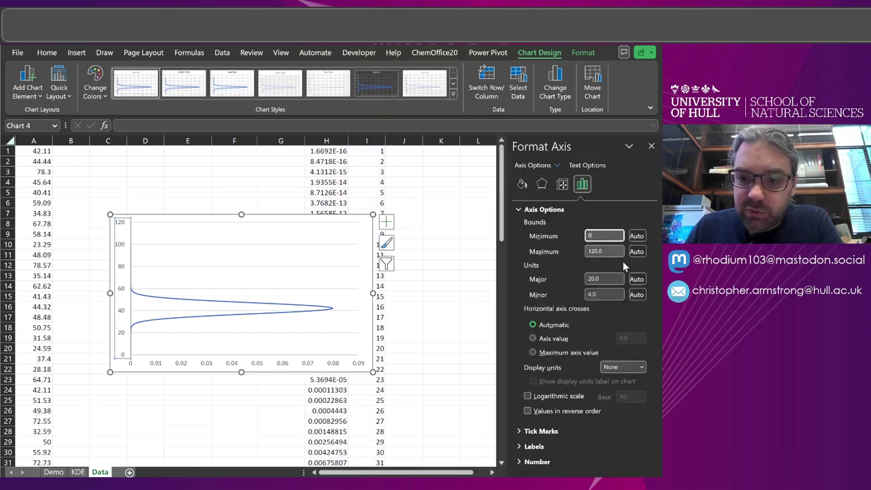
{"action": "key", "text": "Tab"}
{"action": "type", "text": "100"}
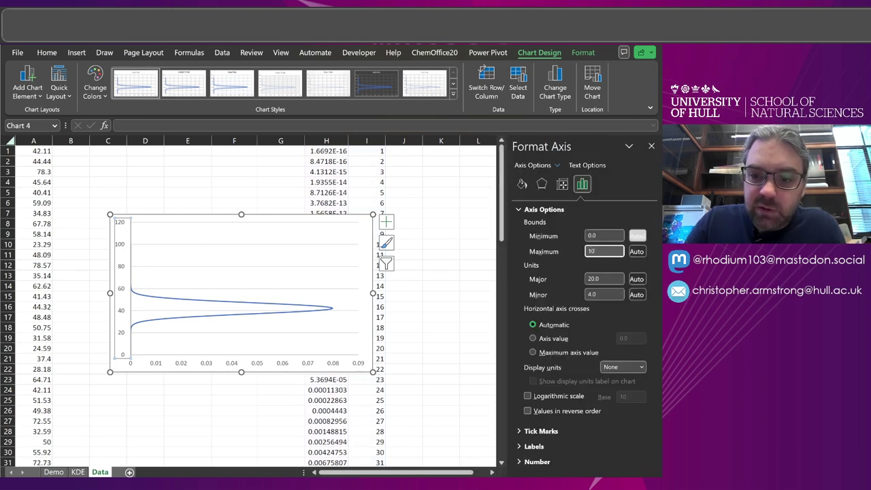
{"action": "key", "text": "Return"}
{"action": "left_click", "coordinate": [651, 148]}
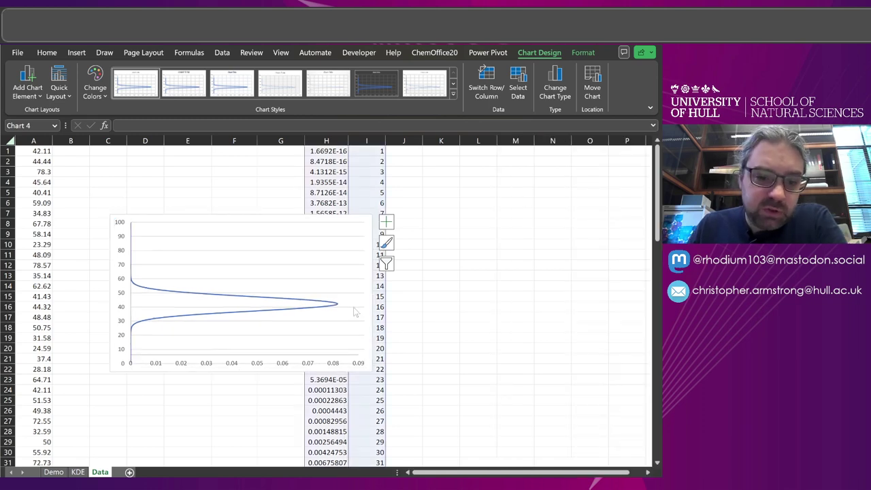
{"action": "left_click_drag", "start_coordinate": [373, 293], "coordinate": [197, 298]}
{"action": "left_click_drag", "start_coordinate": [389, 311], "coordinate": [532, 346]}
Change H1's NORM.DIST mean reference from A1 to A3, shifting the bell peak to about 78.
{"action": "left_click", "coordinate": [278, 170]}
{"action": "double_click", "coordinate": [318, 150]}
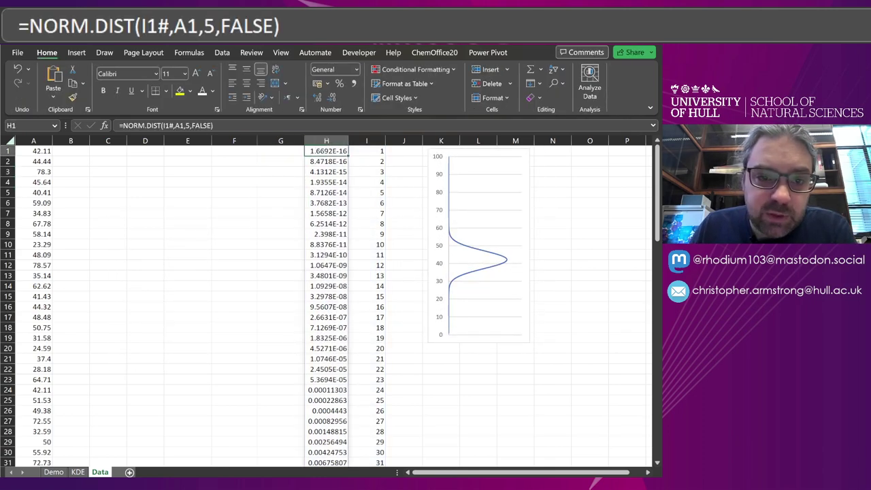
{"action": "left_click_drag", "start_coordinate": [52, 151], "coordinate": [52, 172]}
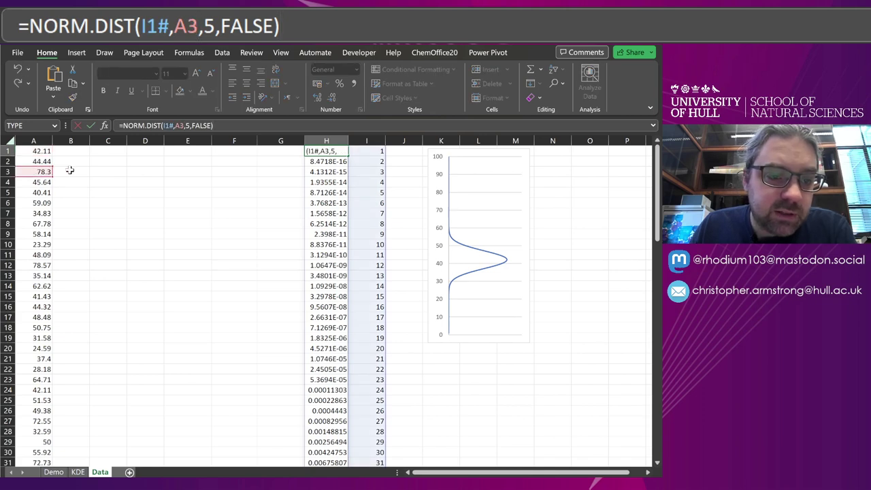
{"action": "key", "text": "Return"}
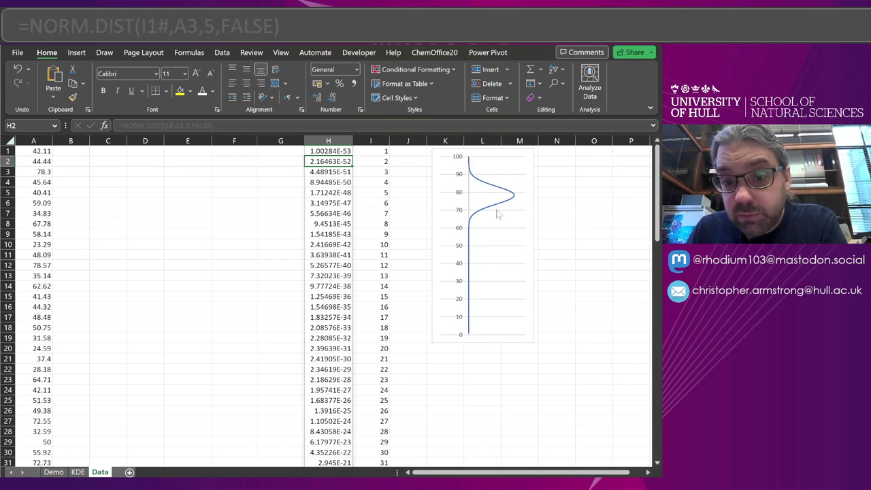
{"action": "left_click", "coordinate": [328, 151]}
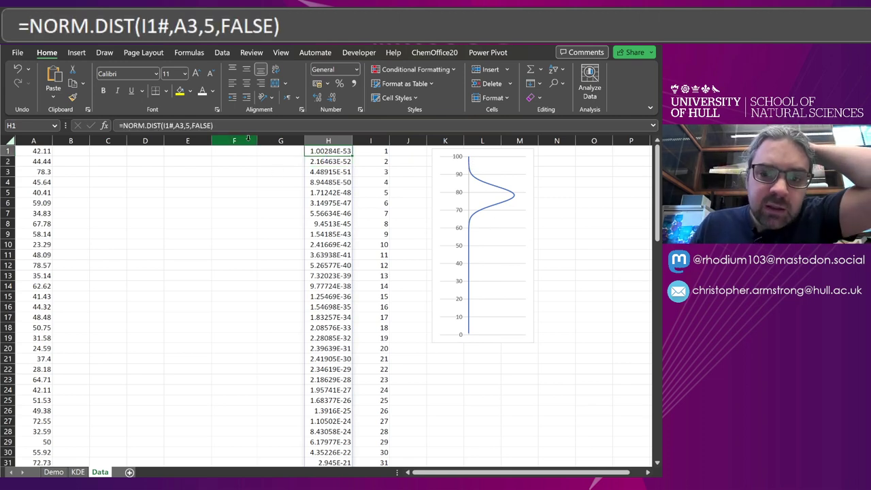
{"action": "scroll", "coordinate": [38, 240], "scroll_direction": "down", "scroll_amount": 10}
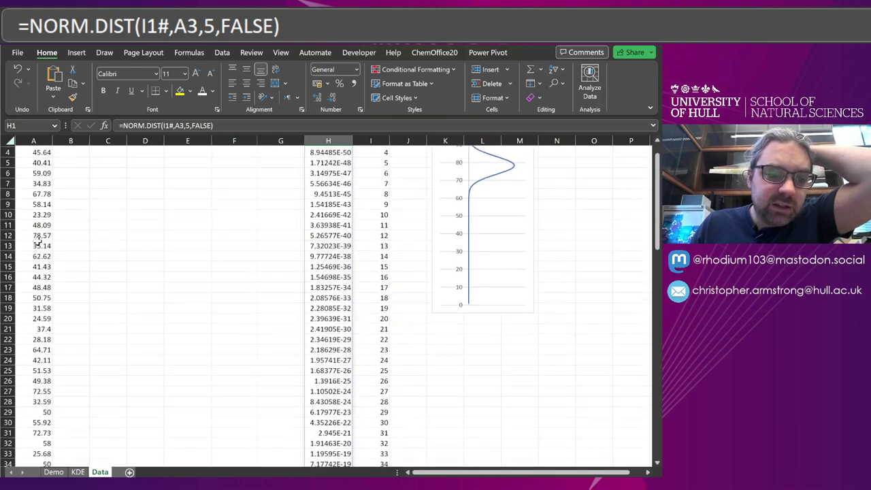
{"action": "scroll", "coordinate": [37, 243], "scroll_direction": "up", "scroll_amount": 10}
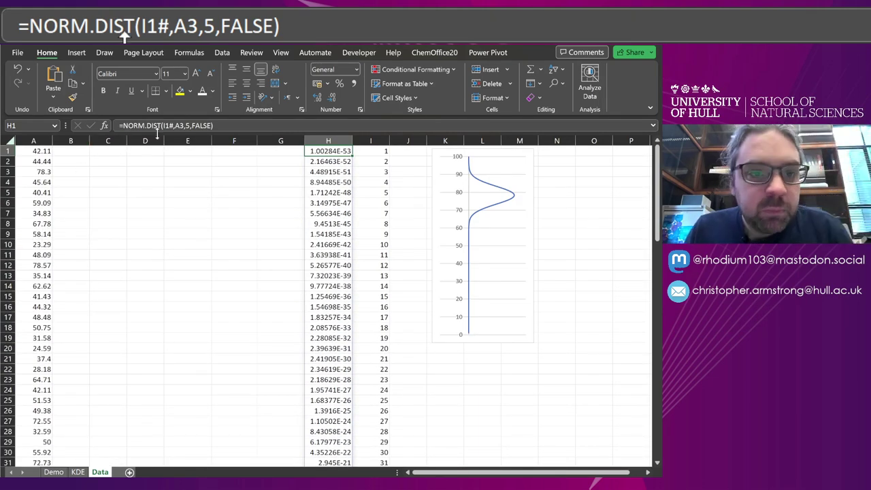
Change H1 to =NORM.DIST(I1#,data,5,FALSE), using the named range data as the mean.
{"action": "key", "text": "F2"}
{"action": "key", "text": "Left"}
{"action": "key", "text": "Left"}
{"action": "key", "text": "Left"}
{"action": "key", "text": "Left"}
{"action": "key", "text": "Left"}
{"action": "key", "text": "Left"}
{"action": "key", "text": "Left"}
{"action": "key", "text": "Left"}
{"action": "key", "text": "Left"}
{"action": "key", "text": "Left"}
{"action": "key", "text": "Left"}
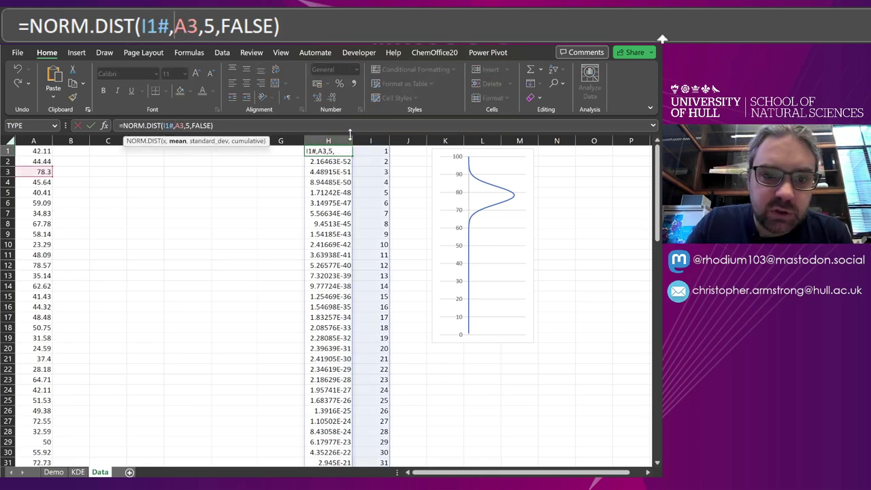
{"action": "key", "text": "Delete"}
{"action": "key", "text": "Delete"}
{"action": "type", "text": "data"}
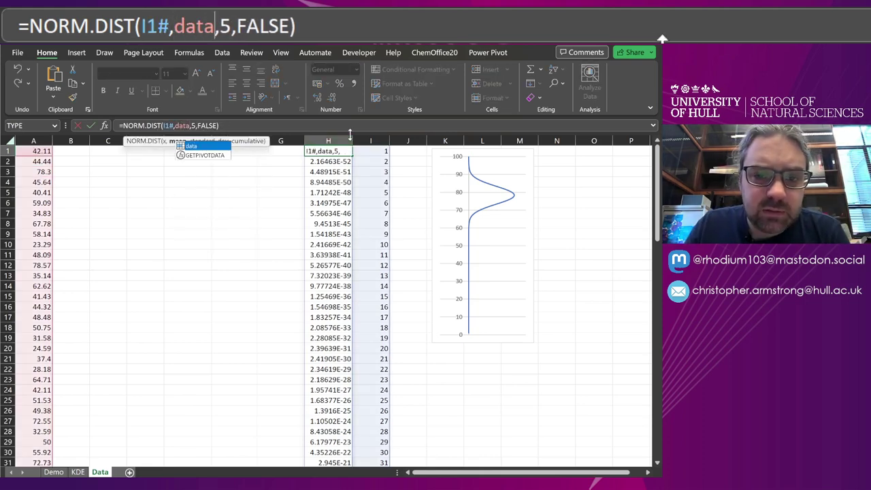
{"action": "key", "text": "Return"}
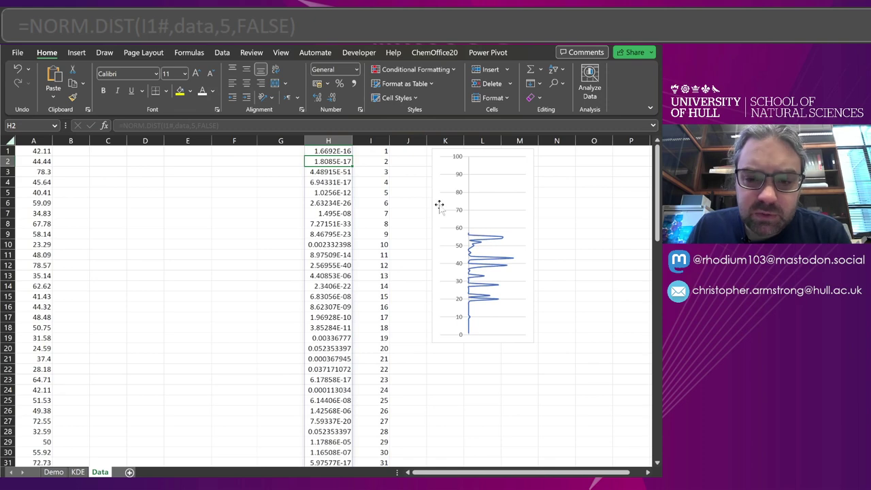
Inspect column H's spilled densities, which turn to #N/A after row 57.
{"action": "scroll", "coordinate": [355, 189], "scroll_direction": "down", "scroll_amount": 3}
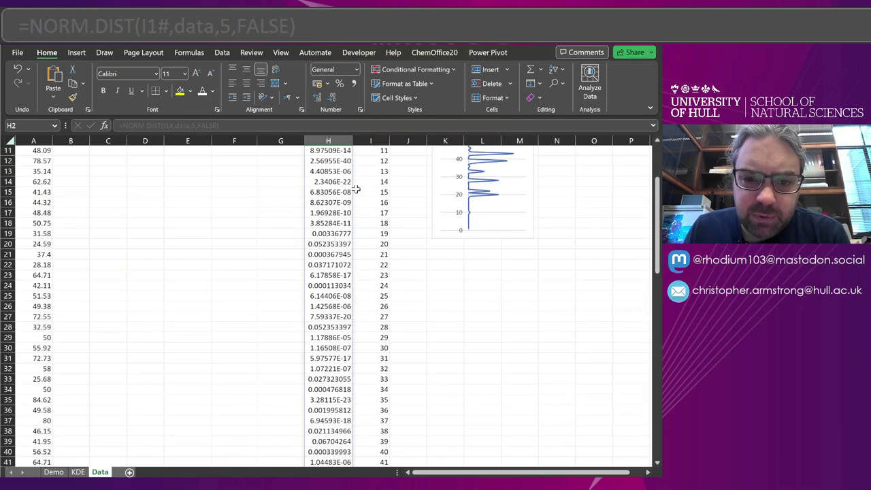
{"action": "scroll", "coordinate": [355, 189], "scroll_direction": "up", "scroll_amount": 3}
{"action": "scroll", "coordinate": [347, 183], "scroll_direction": "down", "scroll_amount": 5}
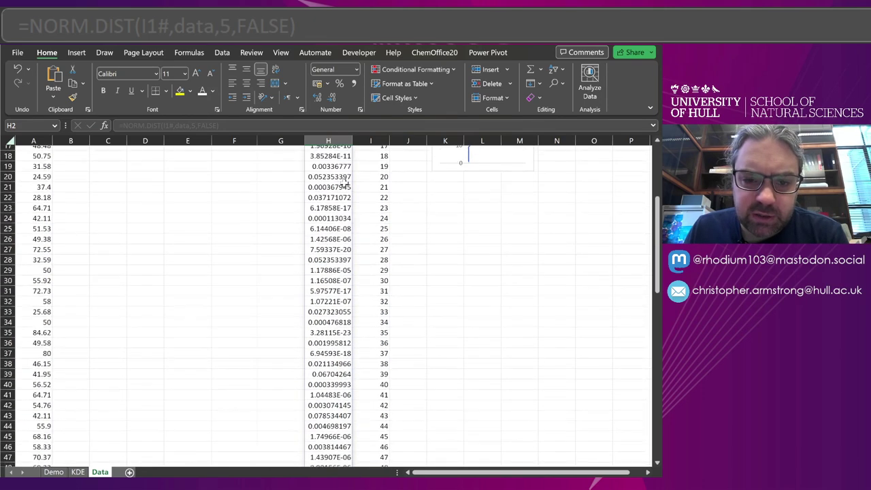
{"action": "scroll", "coordinate": [347, 183], "scroll_direction": "down", "scroll_amount": 6}
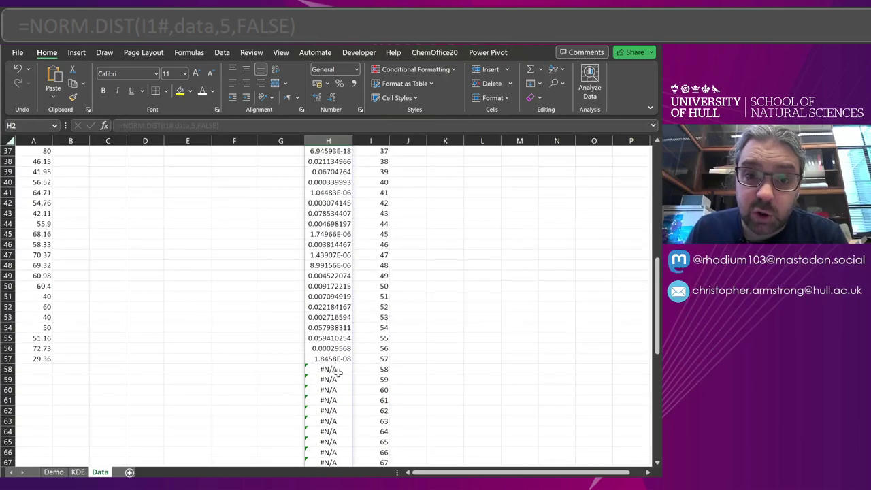
{"action": "scroll", "coordinate": [338, 371], "scroll_direction": "up", "scroll_amount": 12}
{"action": "left_click", "coordinate": [333, 153]}
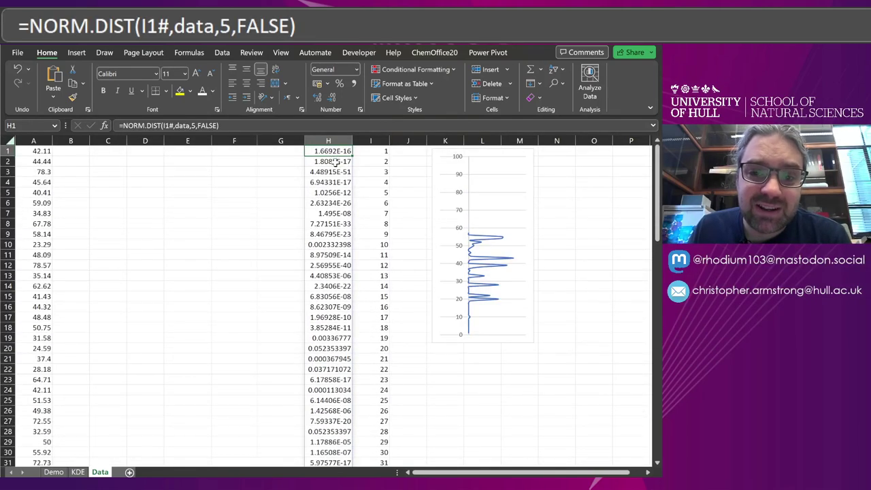
{"action": "left_click", "coordinate": [335, 162]}
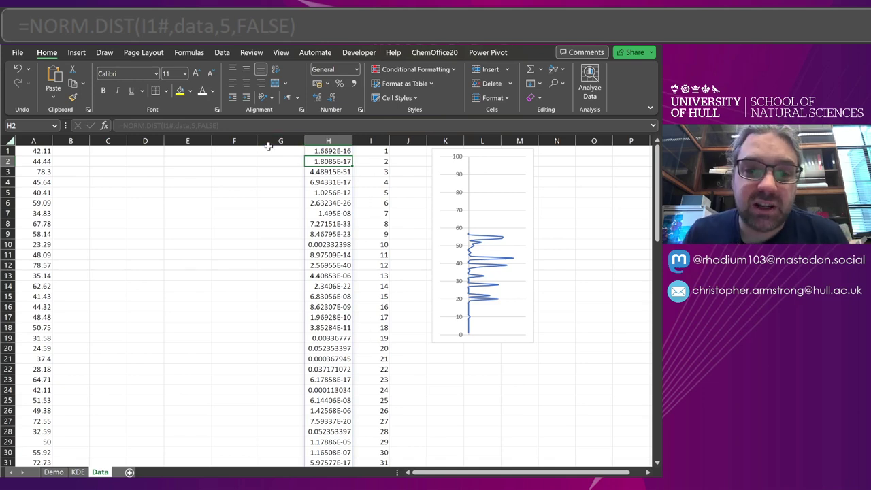
Try wrapping the H1 formula as =SUM(NORM.DIST(I1#,data,5,FALSE)).
{"action": "key", "text": "Up"}
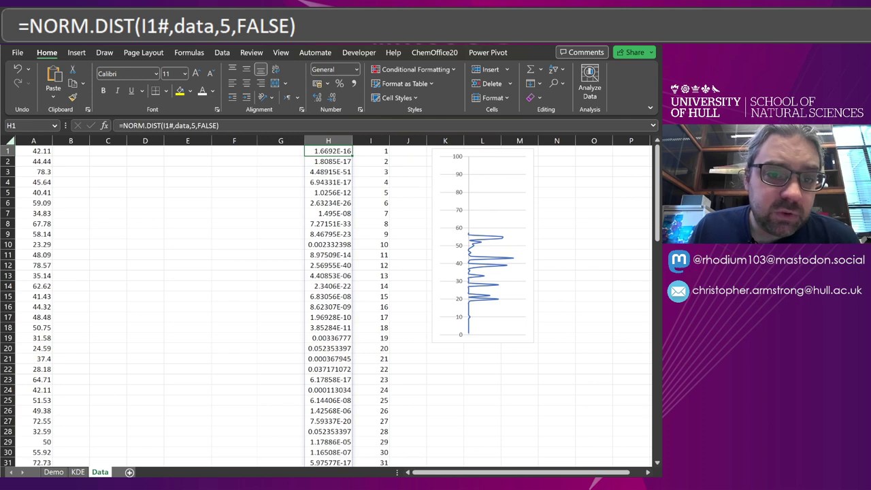
{"action": "key", "text": "F2"}
{"action": "left_click", "coordinate": [177, 141]}
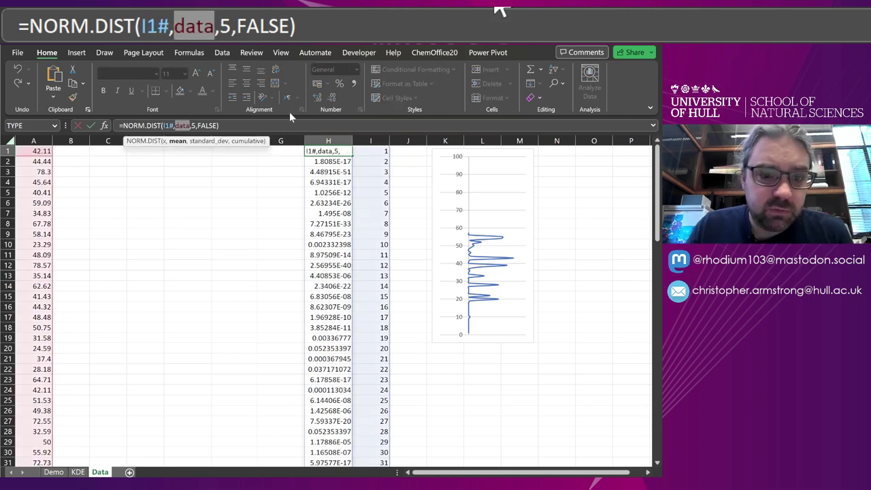
{"action": "type", "text": "A1"}
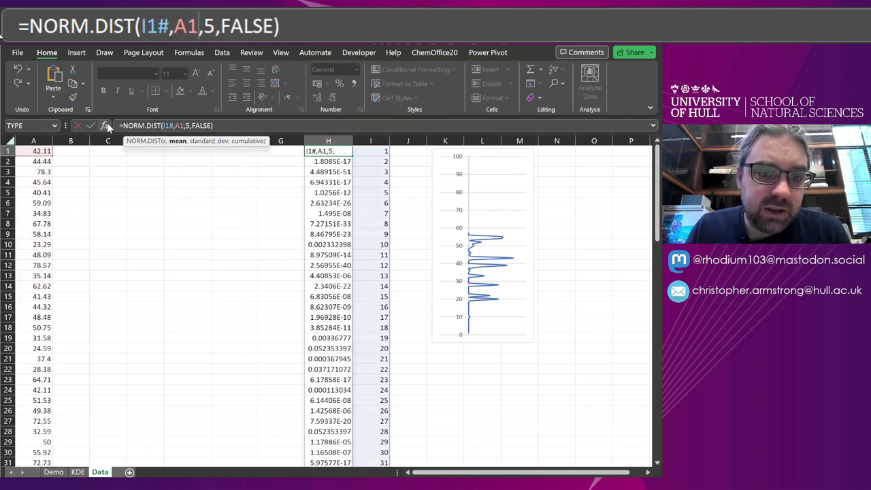
{"action": "key", "text": "Home"}
{"action": "key", "text": "Right"}
{"action": "type", "text": "SUM("}
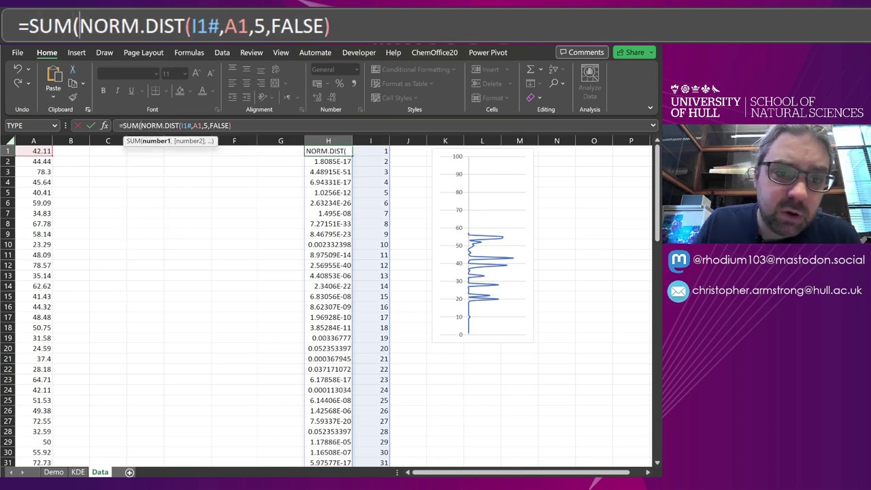
{"action": "key", "text": "End"}
{"action": "type", "text": ")"}
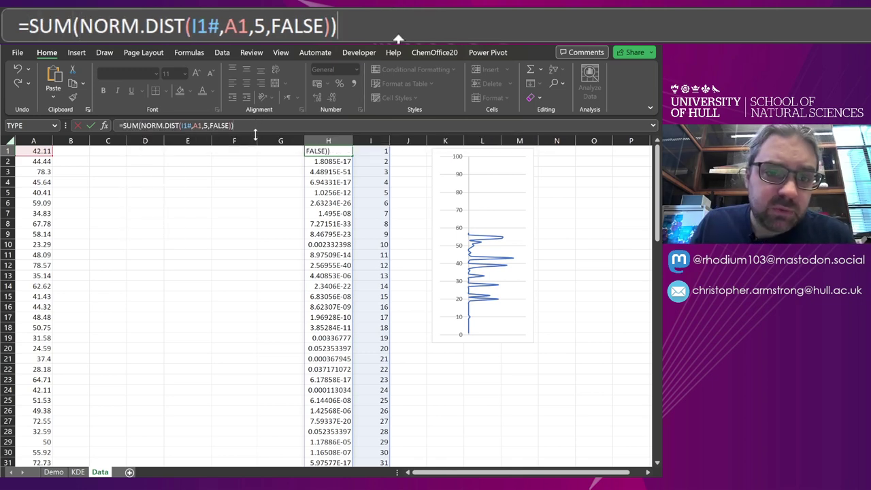
{"action": "double_click", "coordinate": [197, 126]}
{"action": "type", "text": "data"}
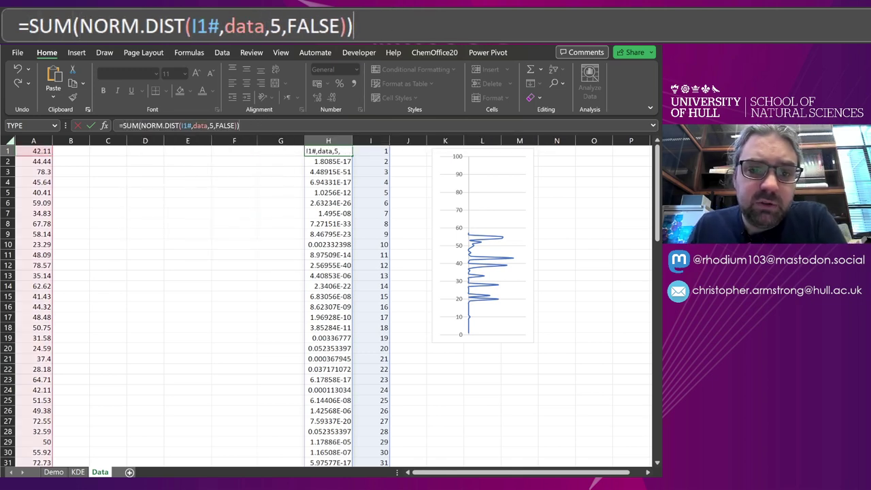
{"action": "key", "text": "Return"}
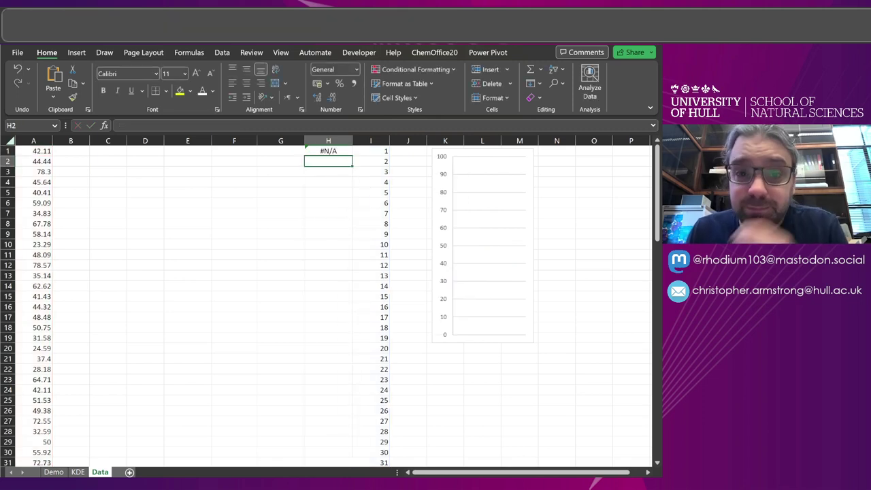
Inspect the #N/A result in H1, then clear the formula from H1.
{"action": "left_click", "coordinate": [336, 152]}
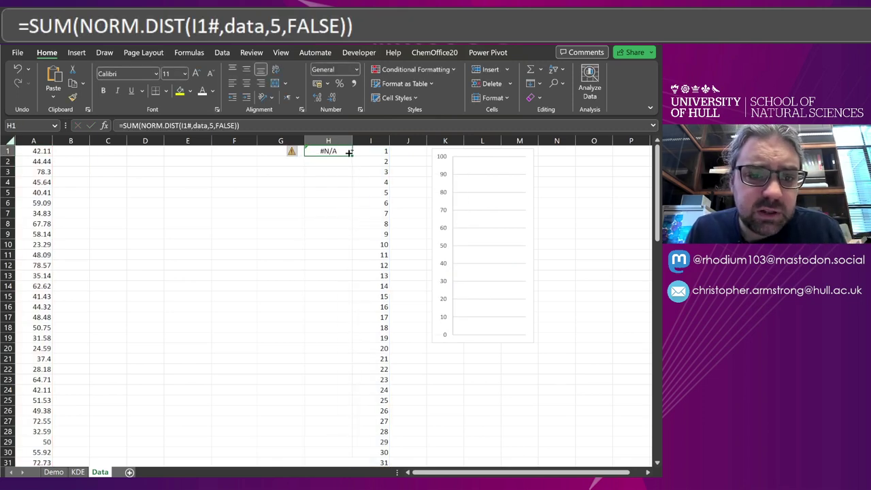
{"action": "scroll", "coordinate": [337, 354], "scroll_direction": "down", "scroll_amount": 14}
{"action": "scroll", "coordinate": [334, 327], "scroll_direction": "up", "scroll_amount": 14}
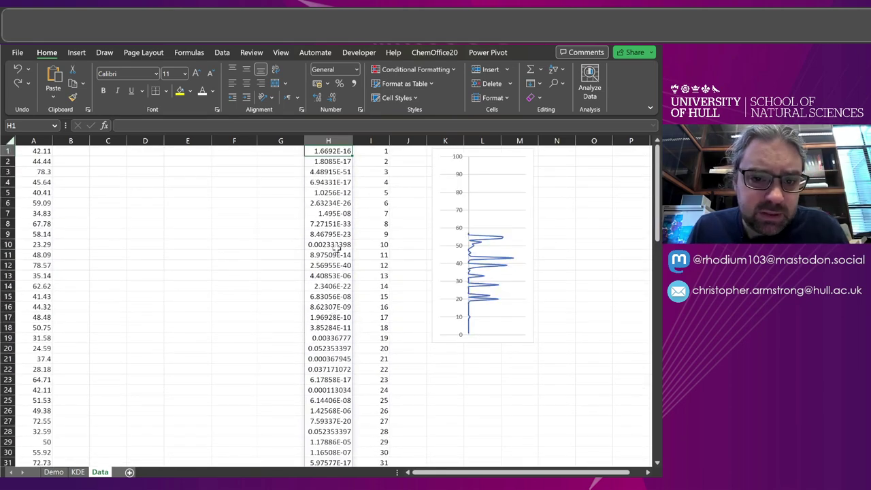
{"action": "left_click", "coordinate": [318, 151]}
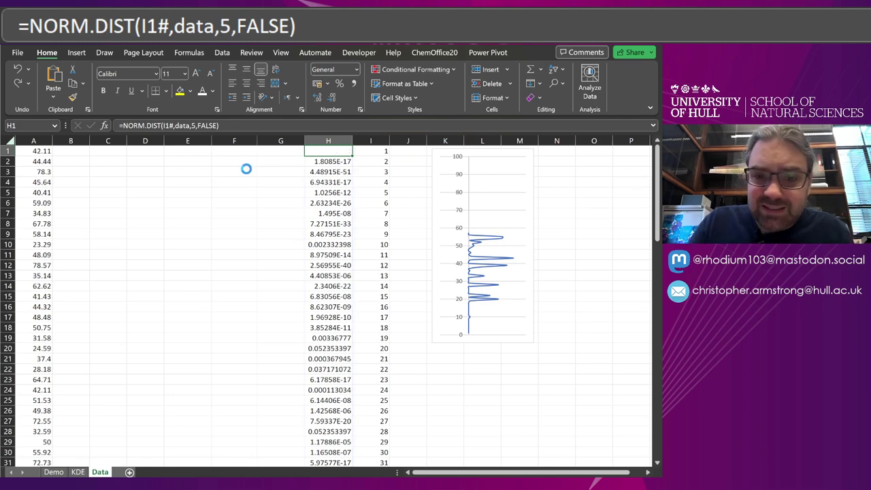
{"action": "key", "text": "Delete"}
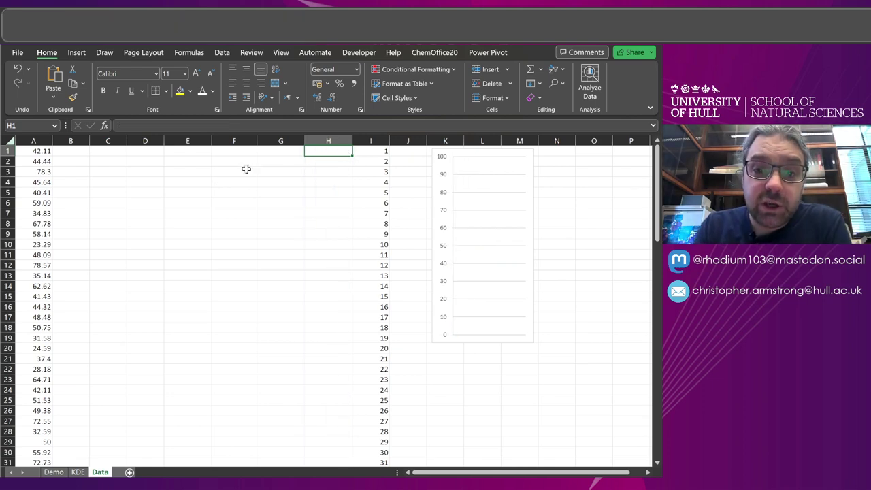
{"action": "type", "text": "=BYROW("}
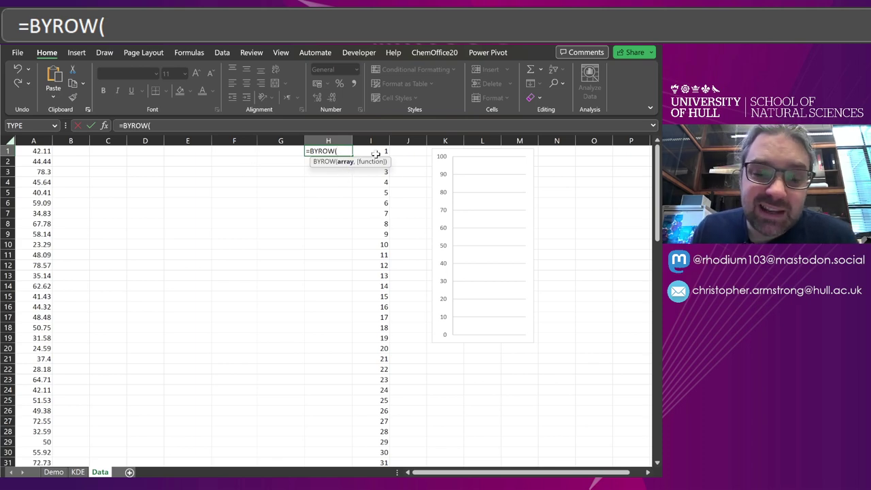
{"action": "key", "text": "Escape"}
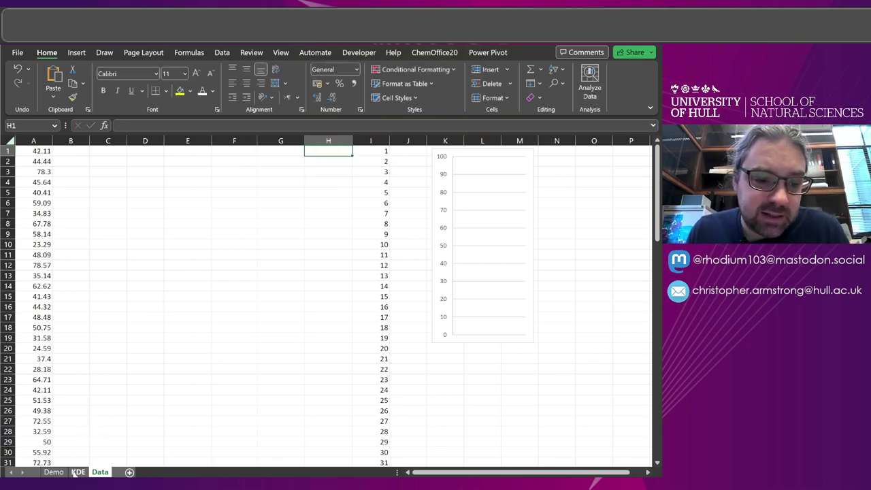
{"action": "left_click", "coordinate": [78, 472]}
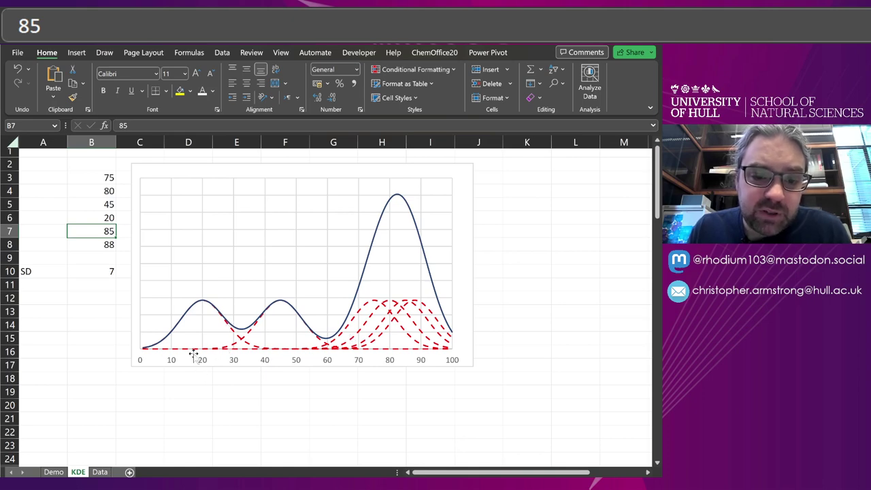
{"action": "left_click", "coordinate": [100, 471]}
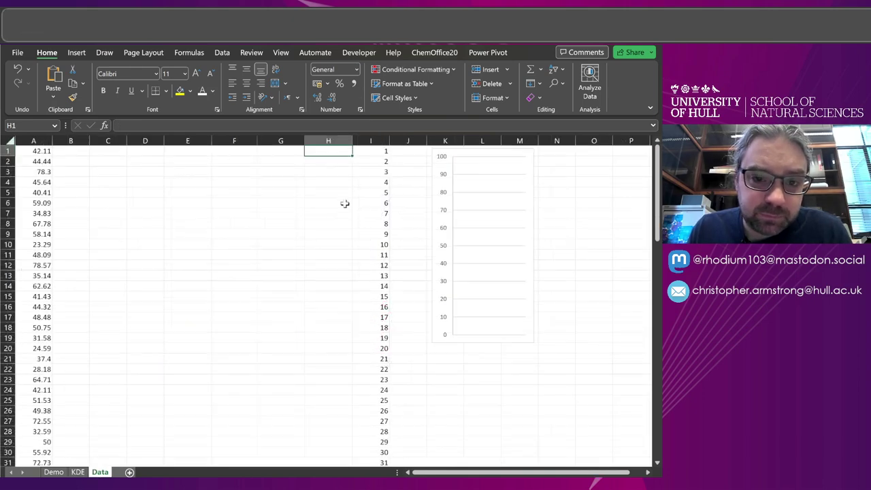
Type =BYROW(I1#,LAMBDA(x, into H1, using the I1 spill as the array.
{"action": "type", "text": "=BO"}
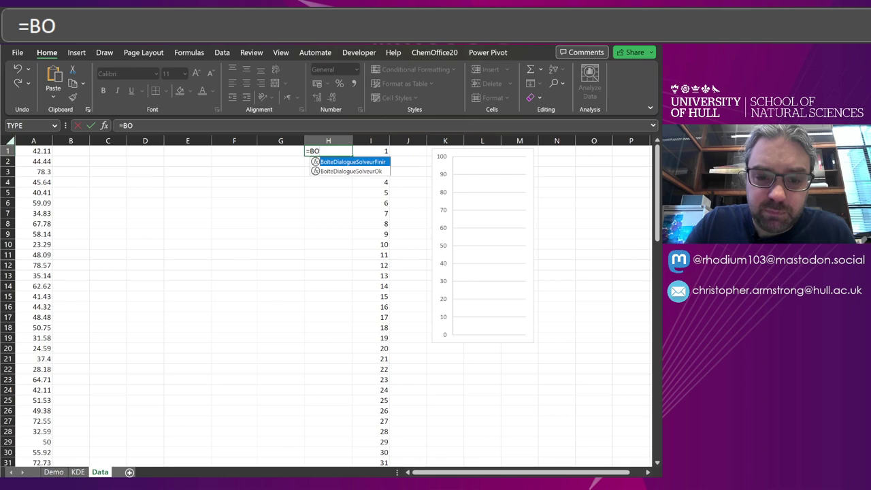
{"action": "key", "text": "BackSpace"}
{"action": "type", "text": "YROW("}
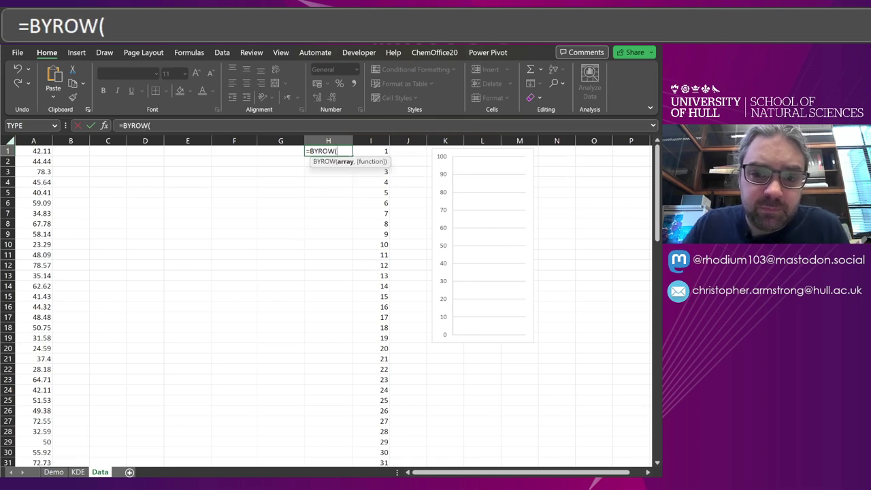
{"action": "left_click", "coordinate": [385, 151]}
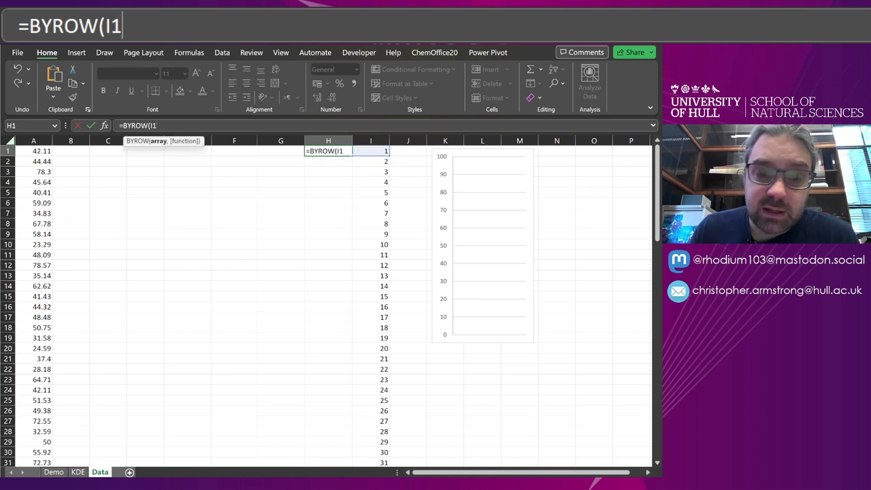
{"action": "type", "text": "#"}
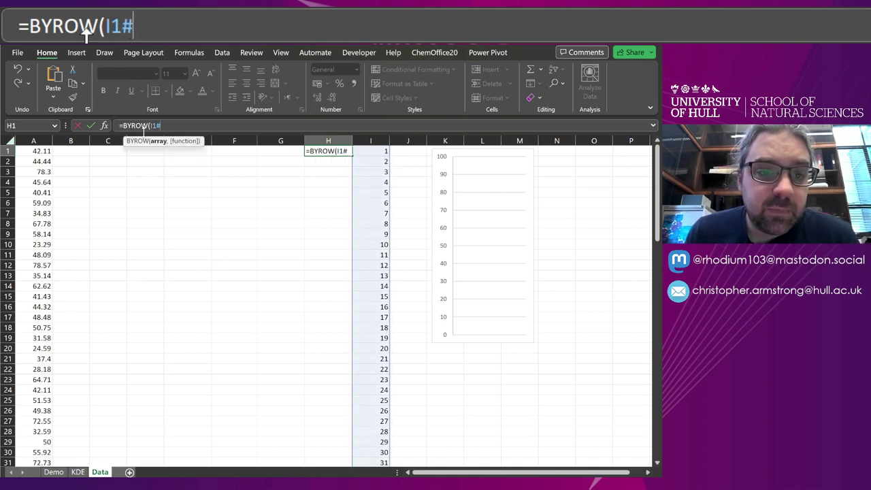
{"action": "type", "text": ",LAMBDA("}
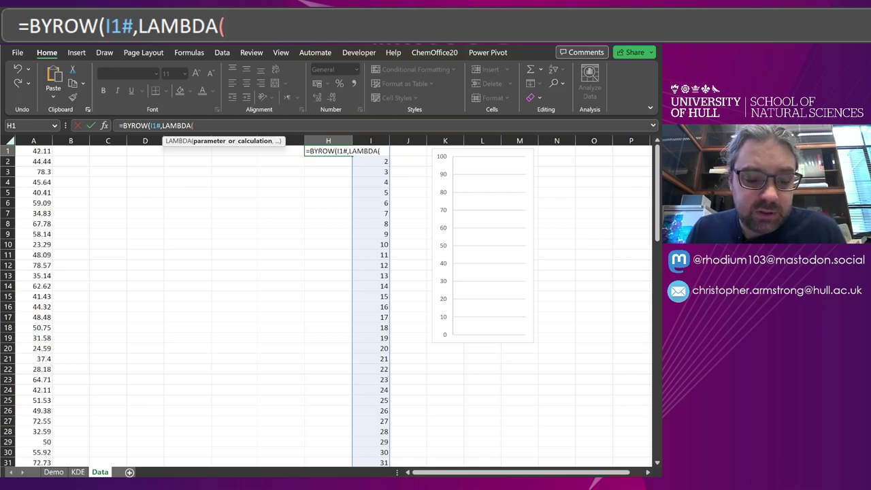
{"action": "type", "text": "x"}
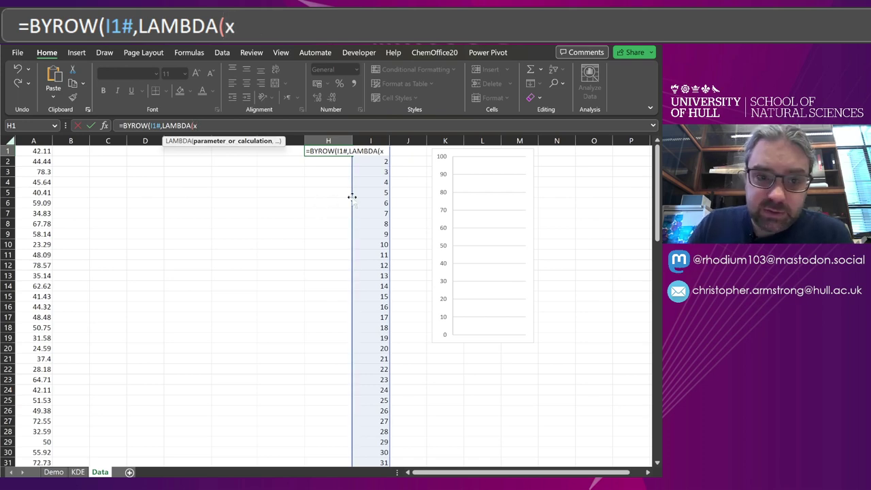
{"action": "type", "text": ","}
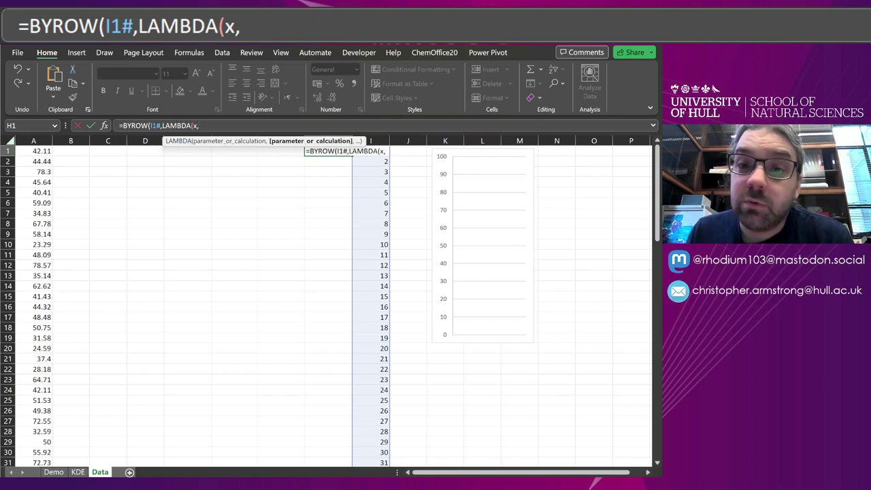
Highlight the LAMBDA part, the I1# array and the x parameter in the formula.
{"action": "key", "text": "ctrl+shift+Left"}
{"action": "key", "text": "ctrl+shift+Left"}
{"action": "key", "text": "Left"}
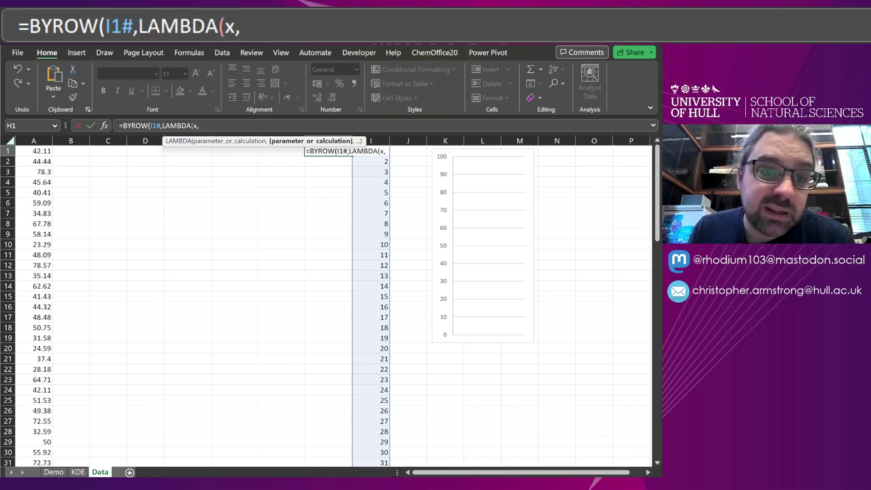
{"action": "key", "text": "Left"}
{"action": "key", "text": "ctrl+shift+Left"}
{"action": "key", "text": "ctrl+Right"}
{"action": "key", "text": "ctrl+Right"}
{"action": "key", "text": "ctrl+Right"}
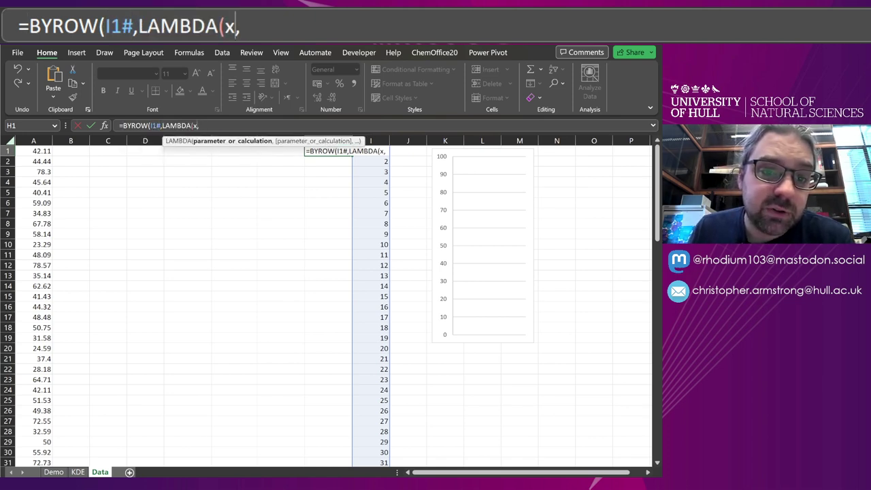
{"action": "key", "text": "shift+Right"}
{"action": "key", "text": "Right"}
{"action": "key", "text": "Right"}
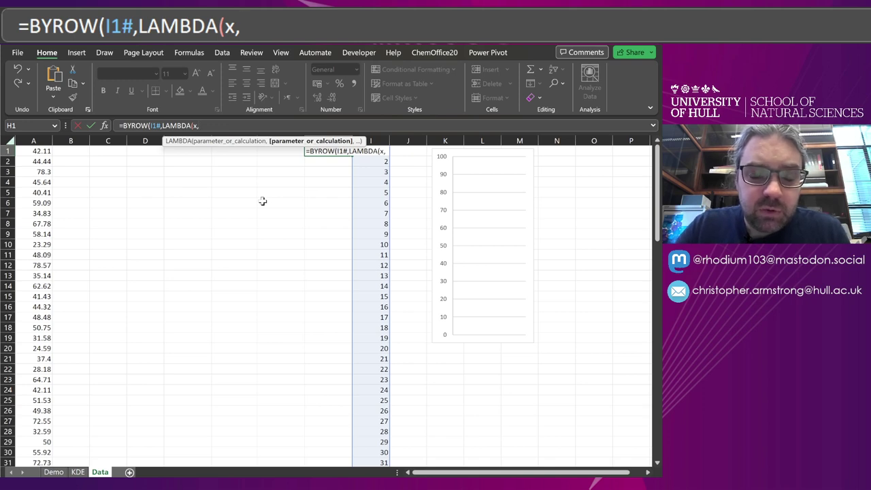
Extend the H1 formula with SUM(NORM.DIST(x,data,4,FALSE)) and close all brackets.
{"action": "type", "text": "SUM("}
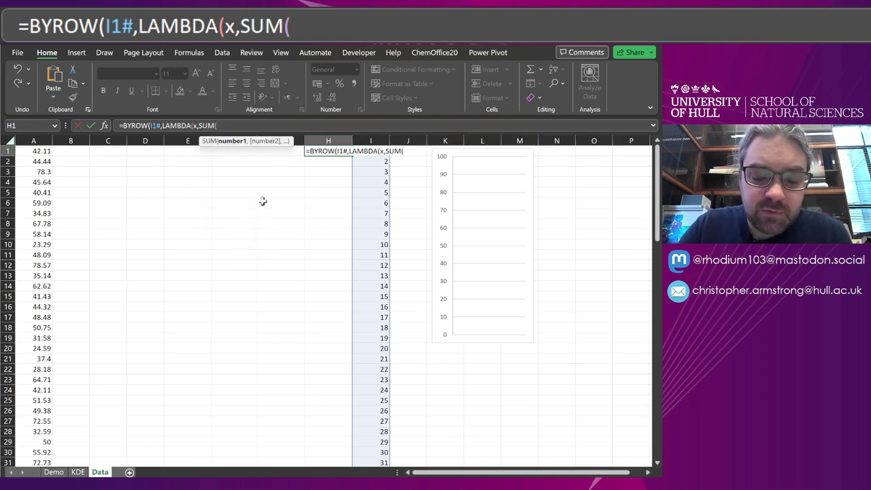
{"action": "type", "text": "NORM"}
{"action": "key", "text": "Tab"}
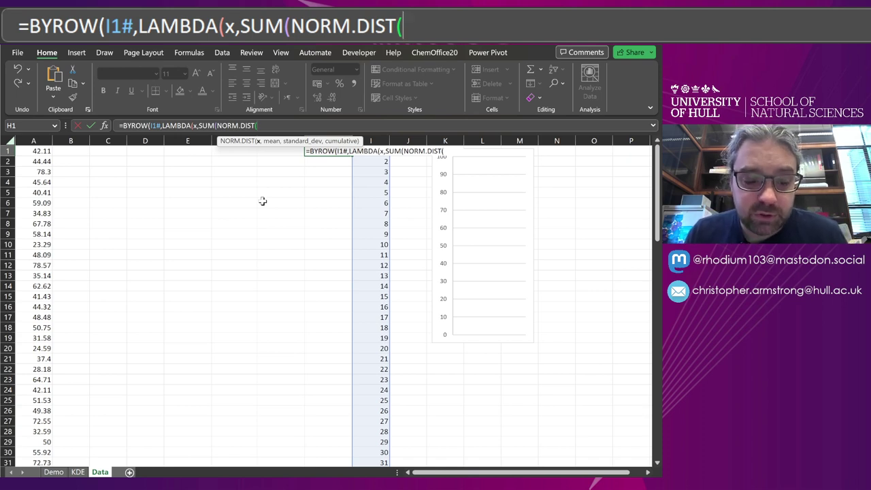
{"action": "type", "text": "x"}
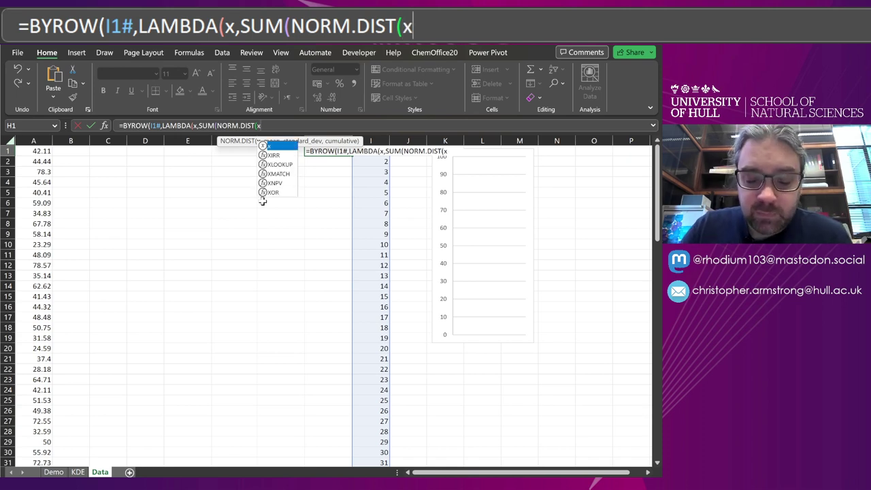
{"action": "type", "text": ","}
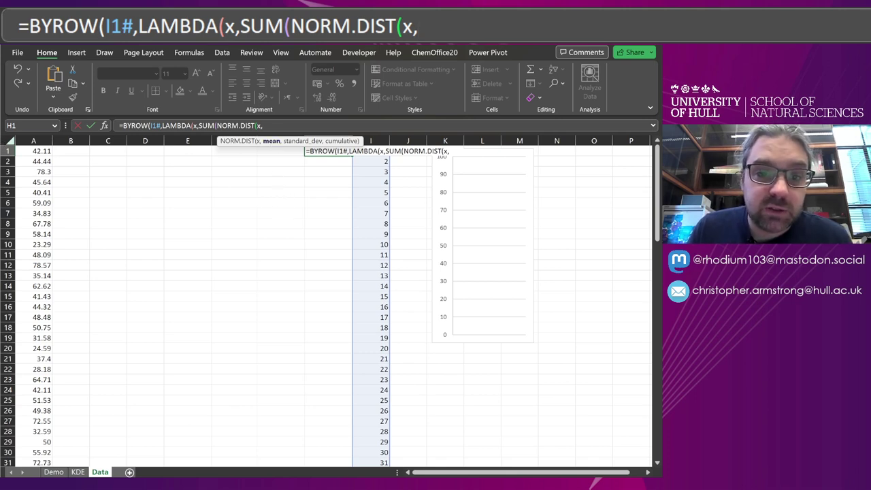
{"action": "type", "text": "data"}
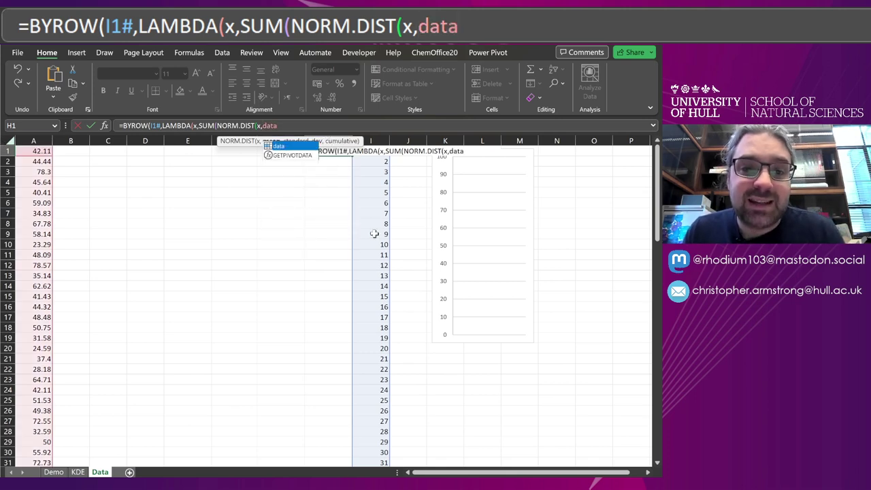
{"action": "type", "text": ","}
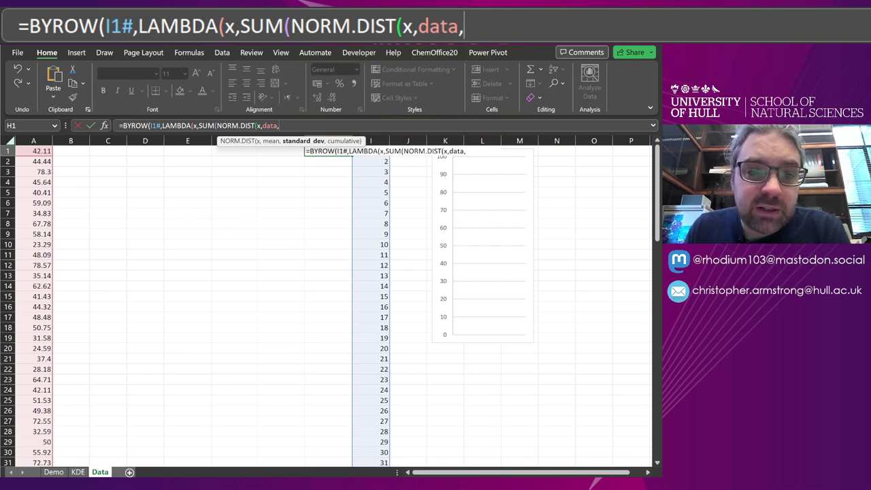
{"action": "double_click", "coordinate": [258, 125]}
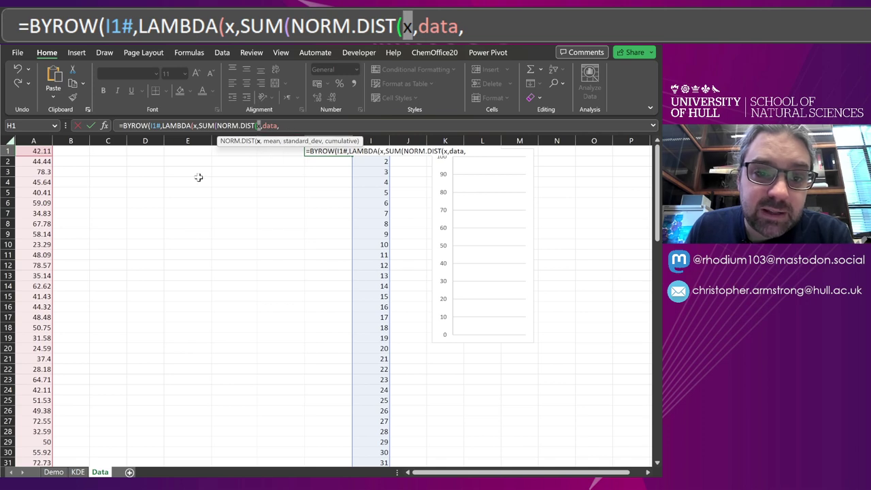
{"action": "key", "text": "End"}
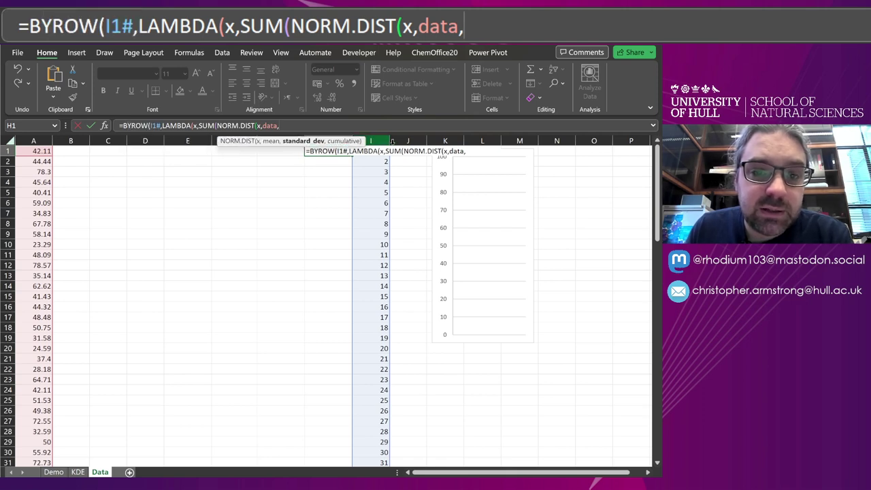
{"action": "type", "text": "4,FALSE)))"}
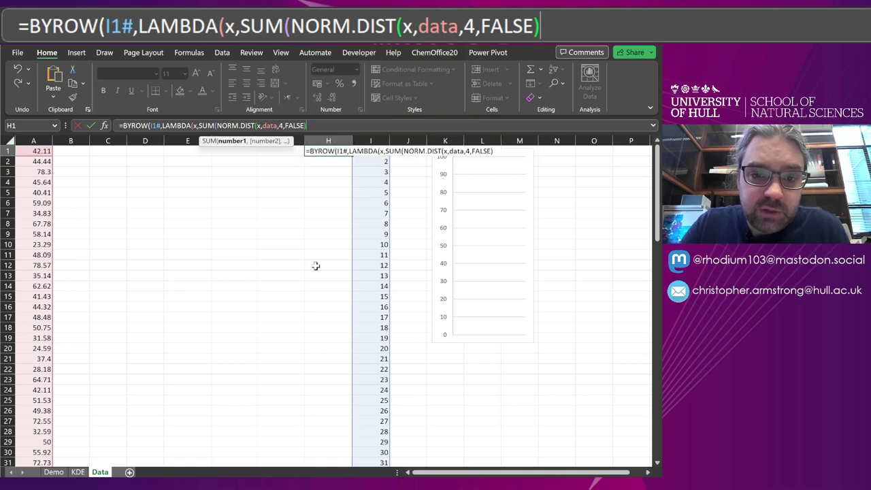
{"action": "type", "text": ")"}
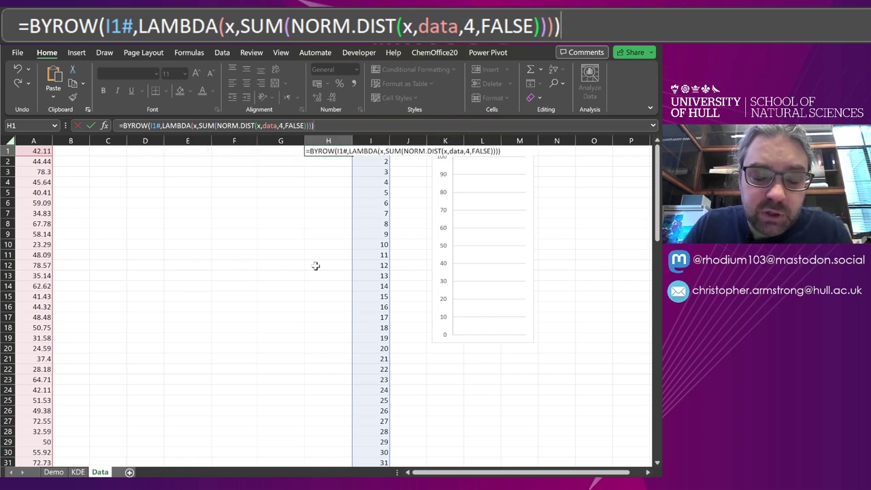
Commit the BYROW density formula, then change its standard deviation from 4 to 2.
{"action": "key", "text": "Return"}
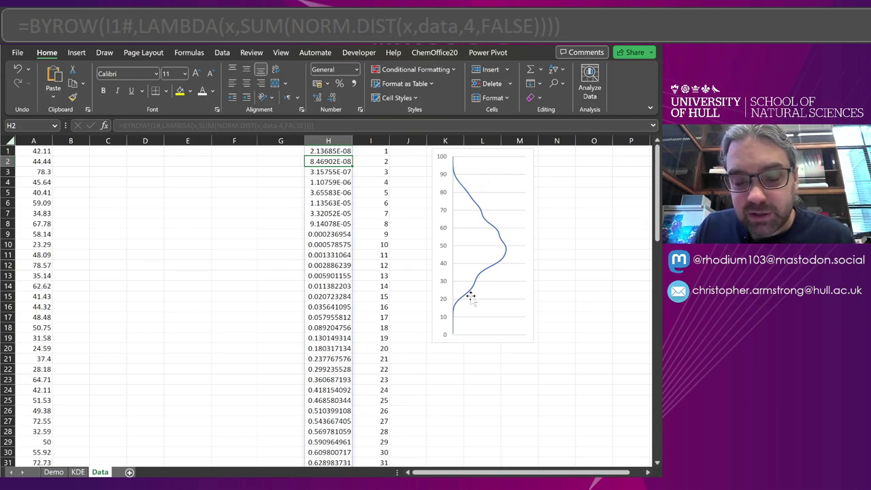
{"action": "left_click", "coordinate": [328, 150]}
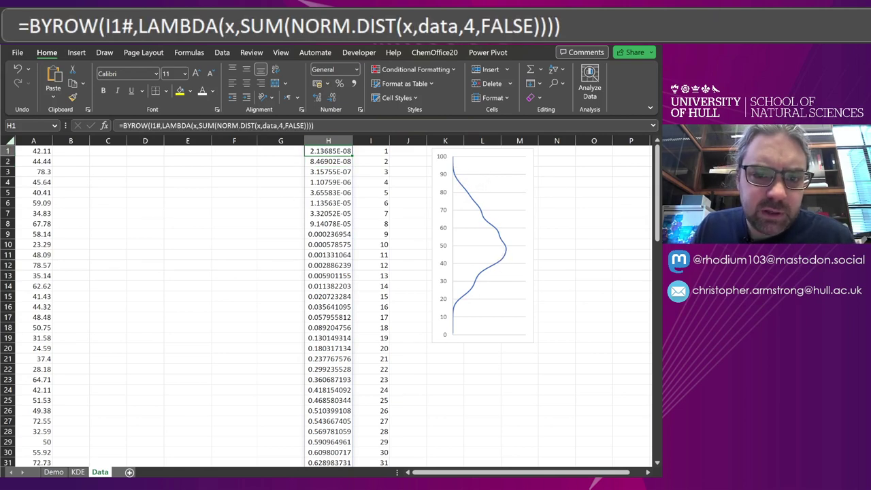
{"action": "left_click", "coordinate": [279, 126]}
{"action": "key", "text": "BackSpace"}
{"action": "type", "text": "2"}
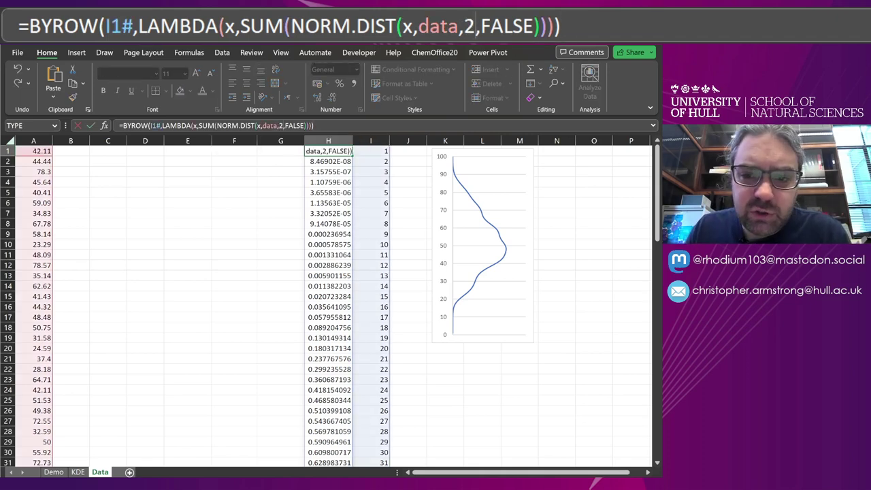
{"action": "key", "text": "Return"}
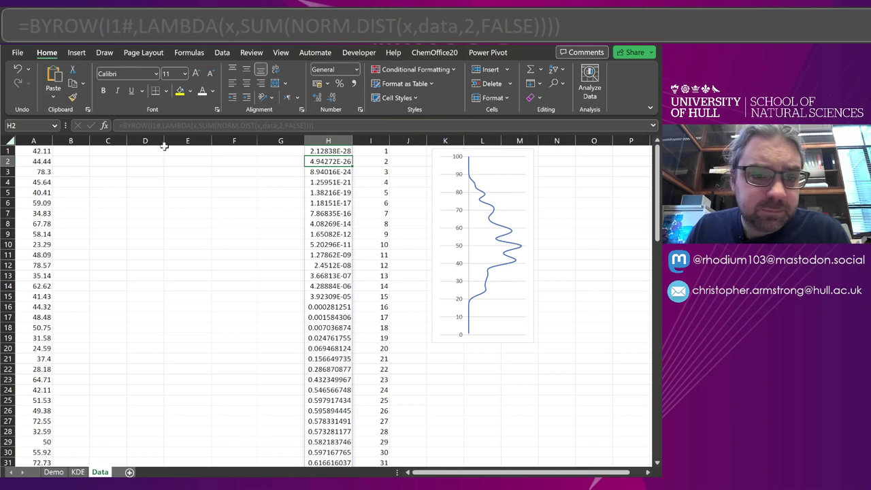
Enter the value 2 in cell C1.
{"action": "left_click", "coordinate": [113, 150]}
{"action": "type", "text": "2"}
{"action": "key", "text": "ctrl+Return"}
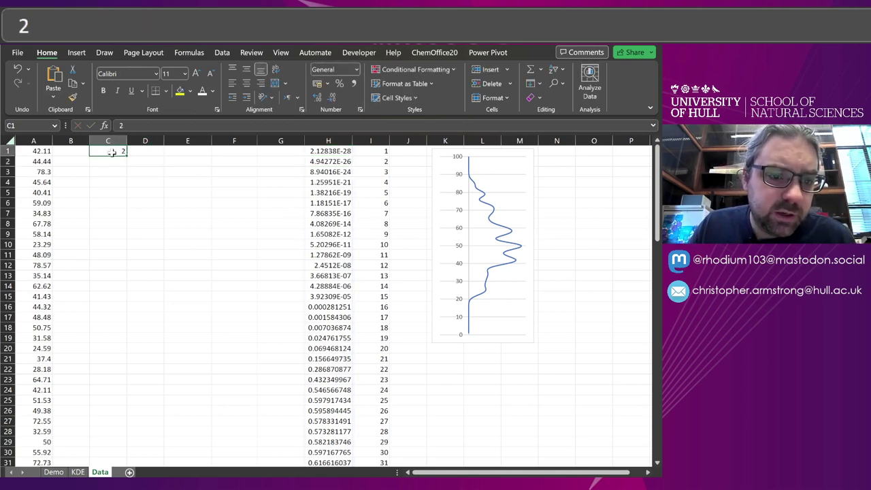
Name cell C1 'smoothing' with its scope limited to the Data sheet.
{"action": "right_click", "coordinate": [111, 151]}
{"action": "key", "text": "Escape"}
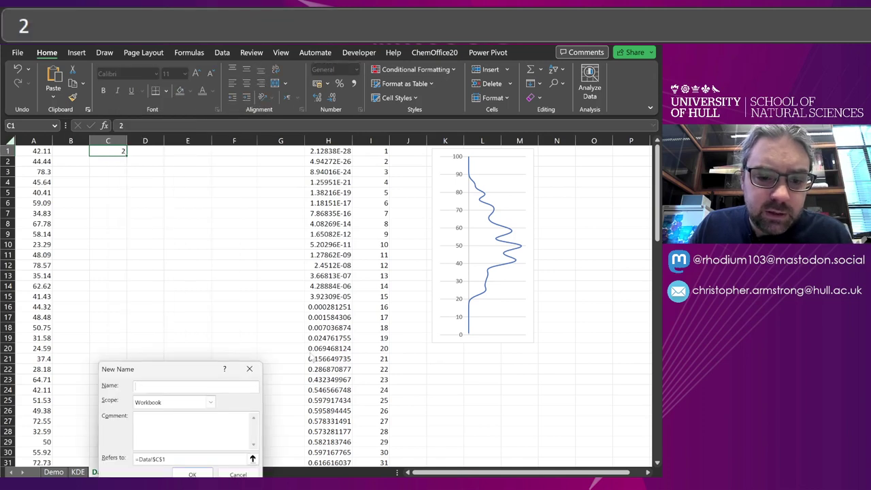
{"action": "type", "text": "smoothing"}
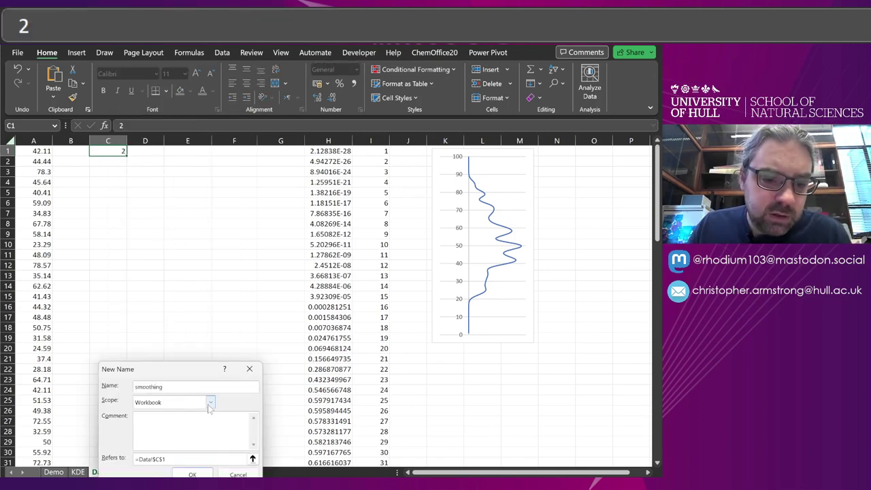
{"action": "left_click", "coordinate": [211, 402]}
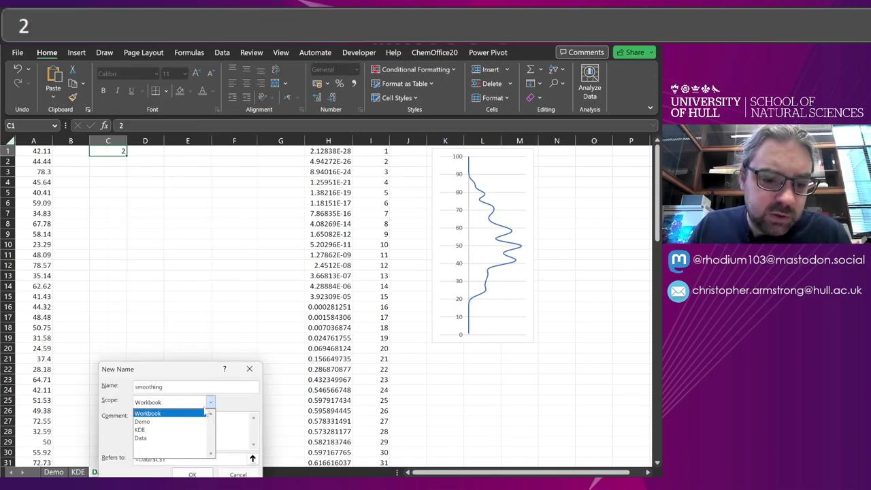
{"action": "left_click", "coordinate": [175, 443]}
{"action": "left_click", "coordinate": [192, 475]}
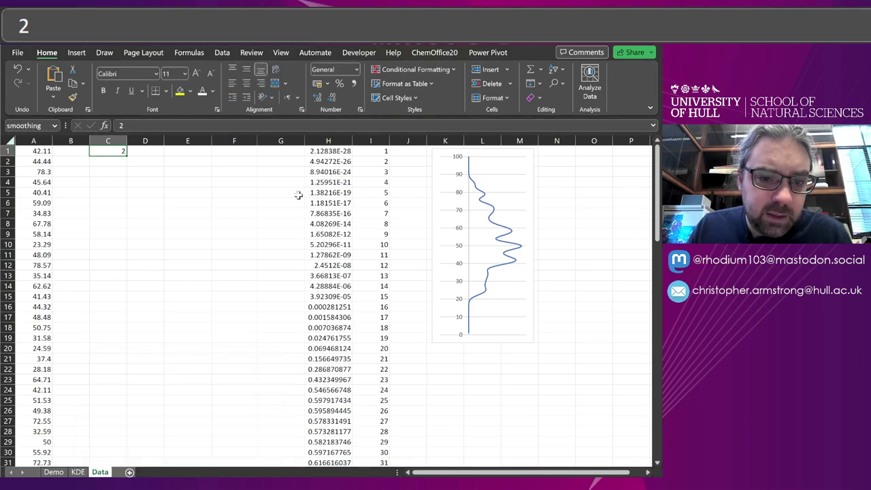
Replace the standard deviation 2 in H1's formula with smoothing.
{"action": "left_click", "coordinate": [335, 153]}
{"action": "double_click", "coordinate": [280, 125]}
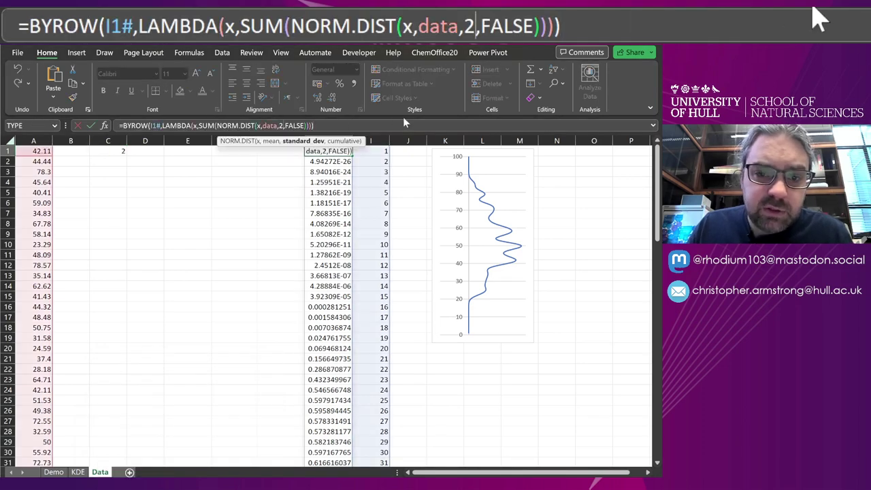
{"action": "type", "text": "smoothing"}
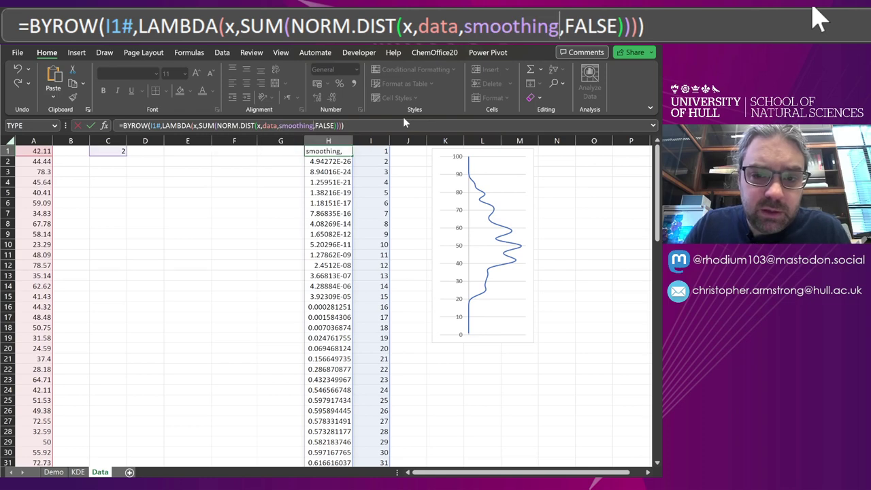
{"action": "key", "text": "Return"}
Try smoothing values 4 and 6 in C1, settling back on 4.
{"action": "left_click", "coordinate": [179, 160]}
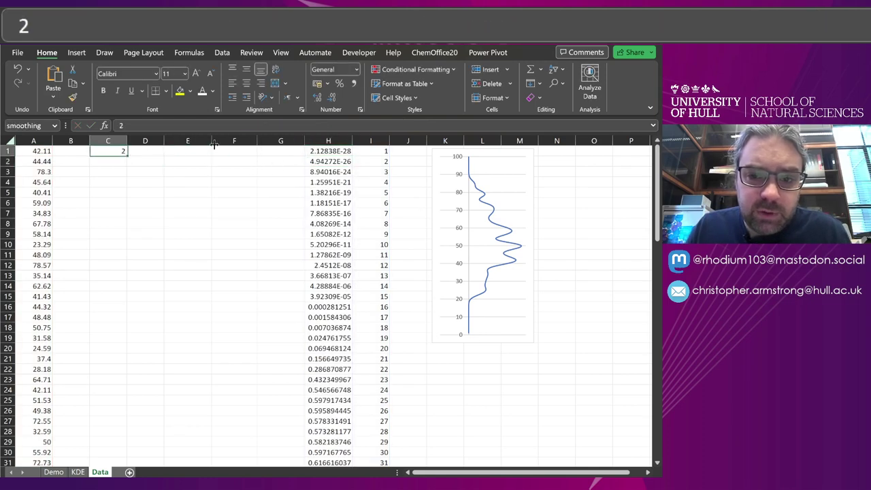
{"action": "type", "text": "4"}
{"action": "key", "text": "Return"}
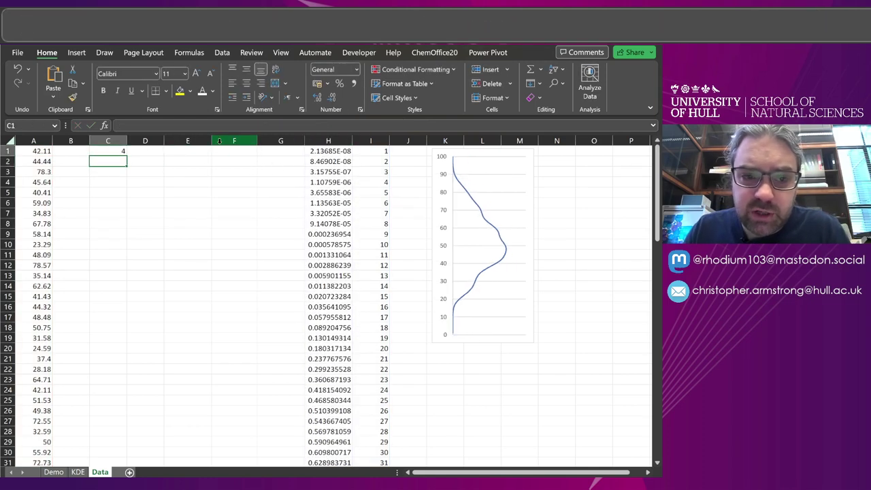
{"action": "key", "text": "Up"}
{"action": "type", "text": "6"}
{"action": "key", "text": "Return"}
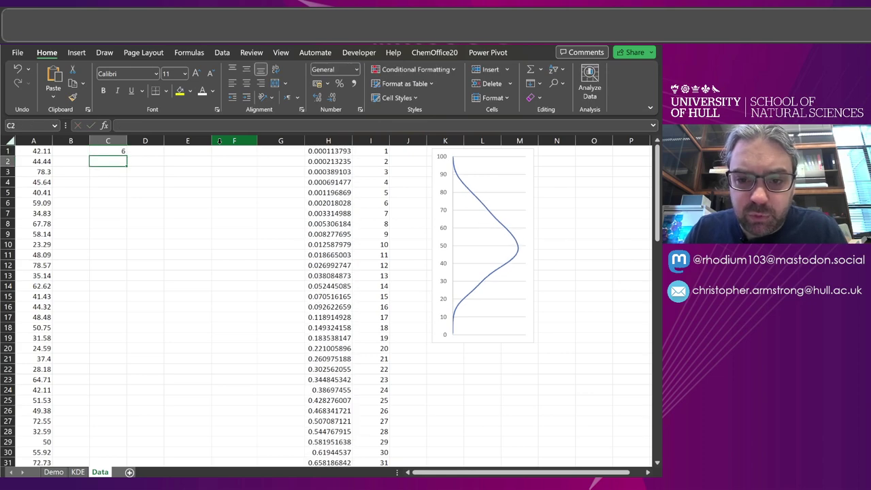
{"action": "key", "text": "Up"}
{"action": "type", "text": "4"}
{"action": "key", "text": "Return"}
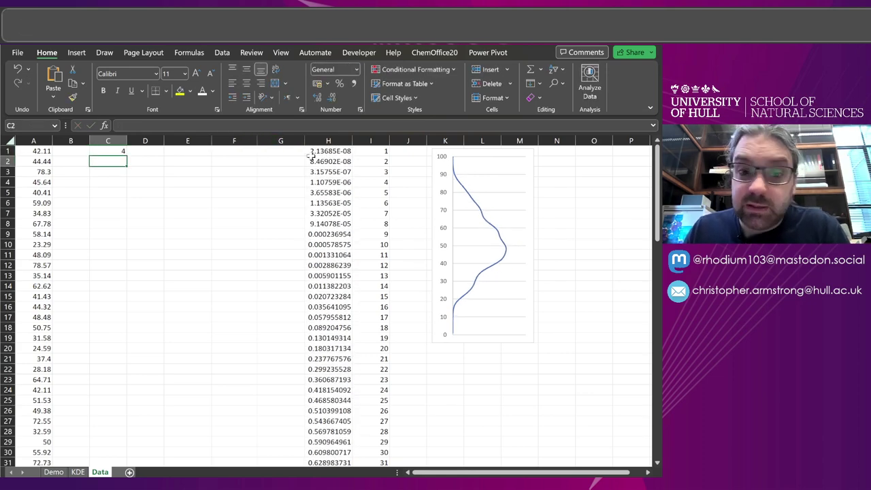
Enter =-H1# in G1 to spill the negated densities down column G.
{"action": "left_click", "coordinate": [534, 166]}
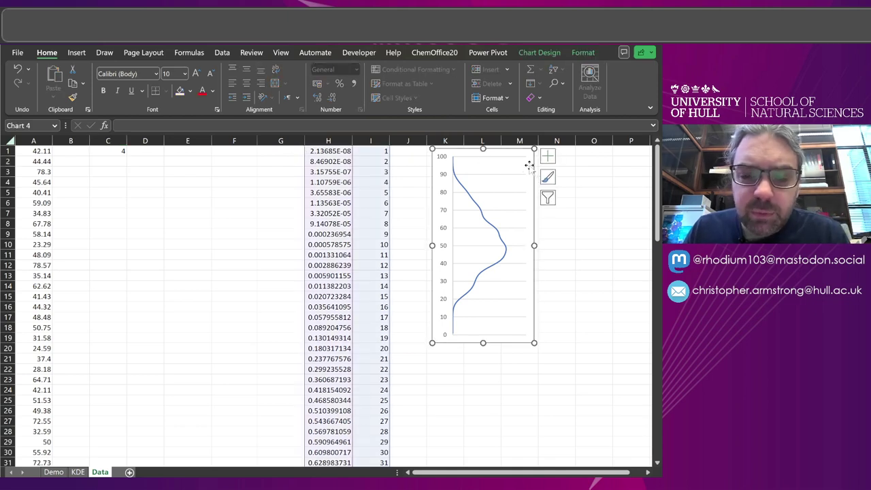
{"action": "left_click", "coordinate": [280, 150]}
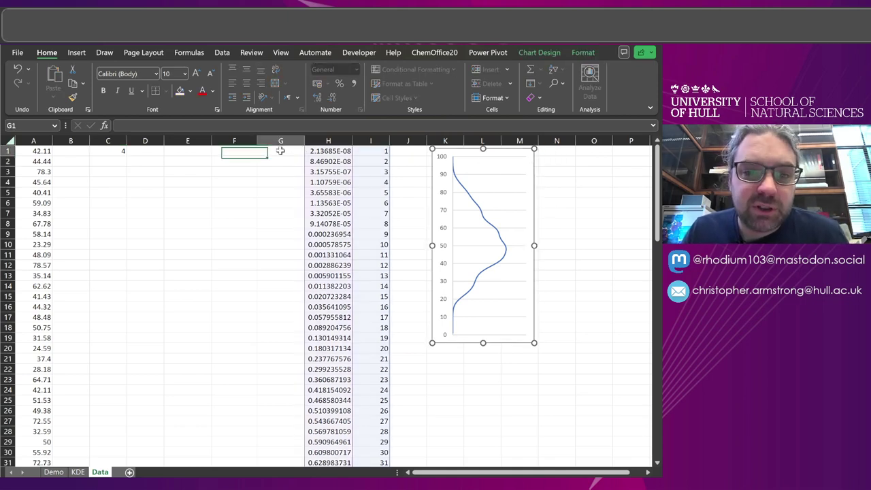
{"action": "type", "text": "="}
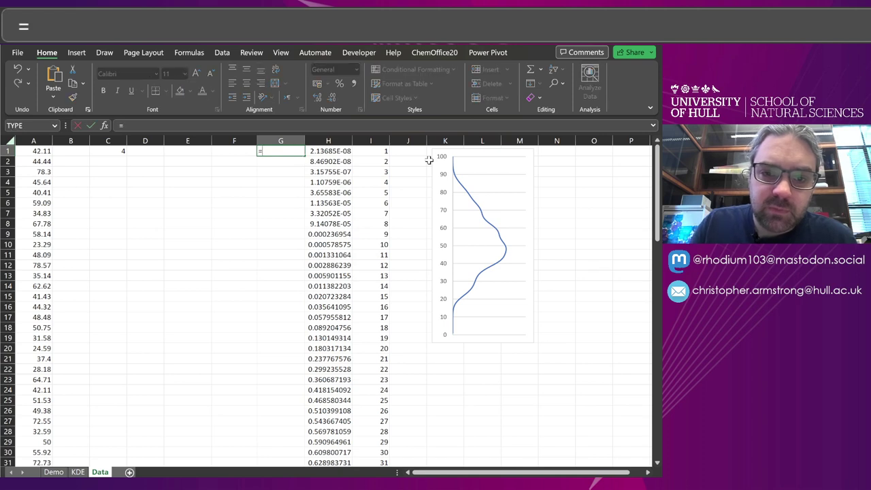
{"action": "type", "text": "-H1"}
{"action": "key", "text": "Return"}
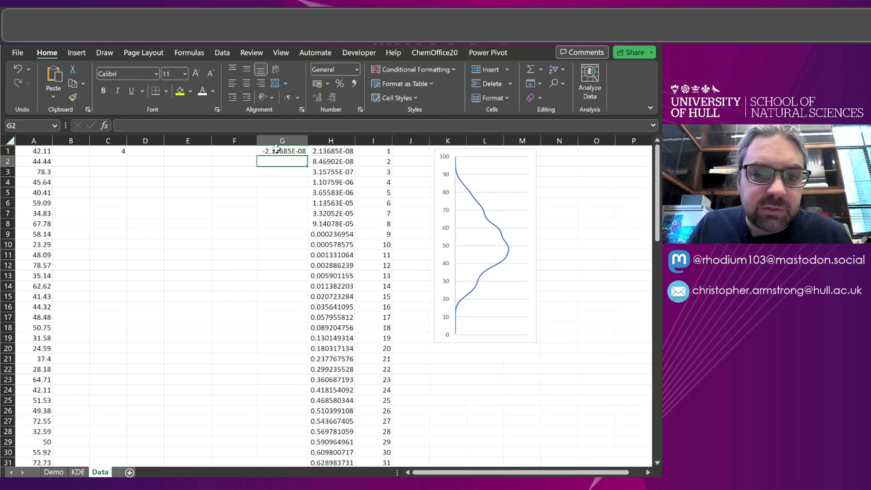
{"action": "double_click", "coordinate": [276, 149]}
{"action": "type", "text": "#"}
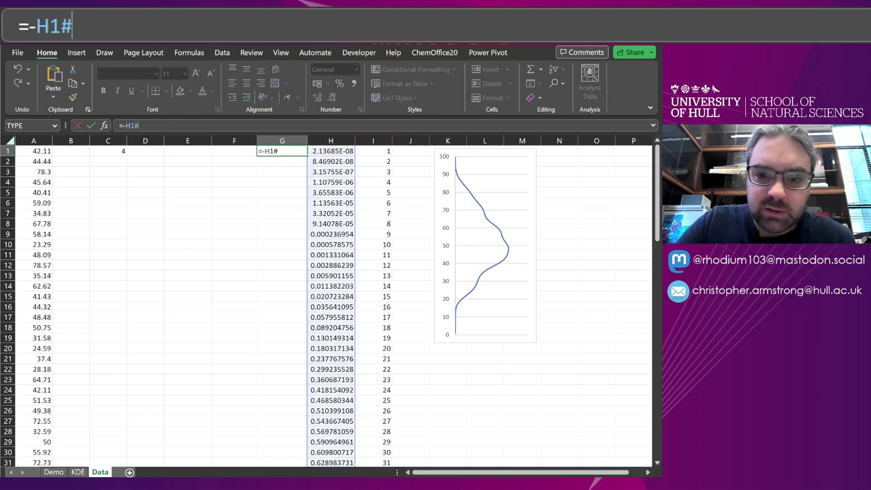
{"action": "key", "text": "Return"}
In Select Data Source, edit Series1 and confirm it as the line+ series.
{"action": "right_click", "coordinate": [517, 169]}
{"action": "left_click", "coordinate": [549, 241]}
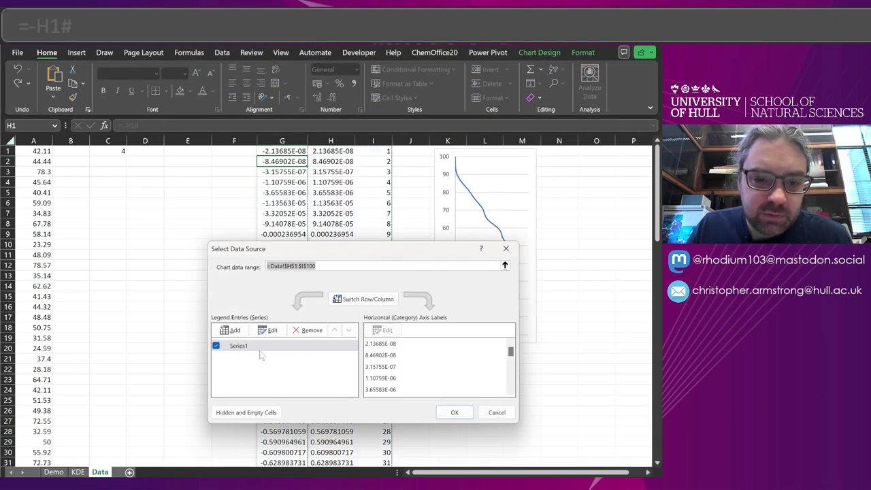
{"action": "left_click", "coordinate": [262, 351]}
{"action": "left_click", "coordinate": [268, 330]}
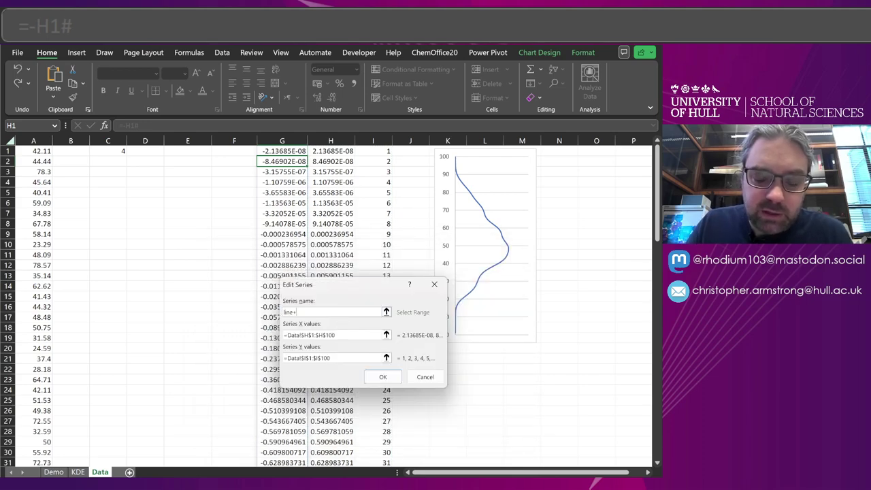
{"action": "left_click", "coordinate": [380, 377]}
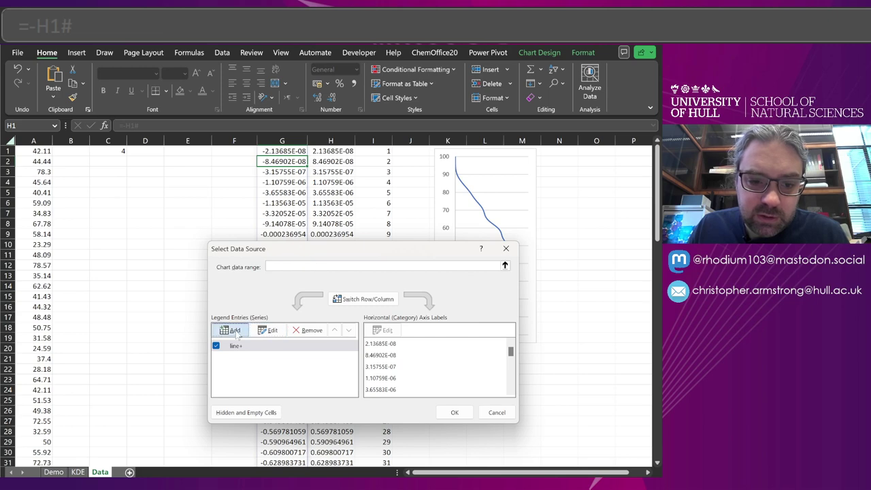
Add a line- series with X values G1:G100 and Y values I1:I100.
{"action": "left_click", "coordinate": [218, 330]}
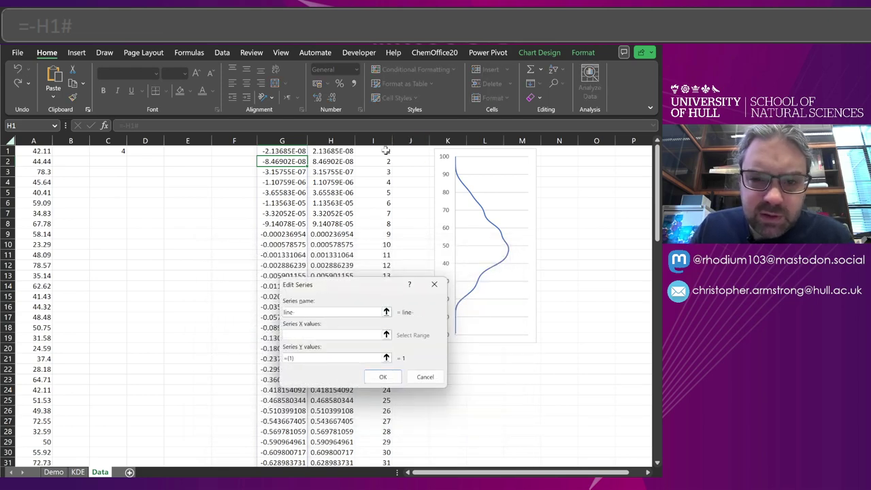
{"action": "left_click_drag", "start_coordinate": [282, 151], "coordinate": [286, 442]}
{"action": "left_click_drag", "start_coordinate": [296, 358], "coordinate": [265, 359]}
{"action": "key", "text": "BackSpace"}
{"action": "left_click_drag", "start_coordinate": [382, 442], "coordinate": [379, 135]}
{"action": "left_click", "coordinate": [383, 377]}
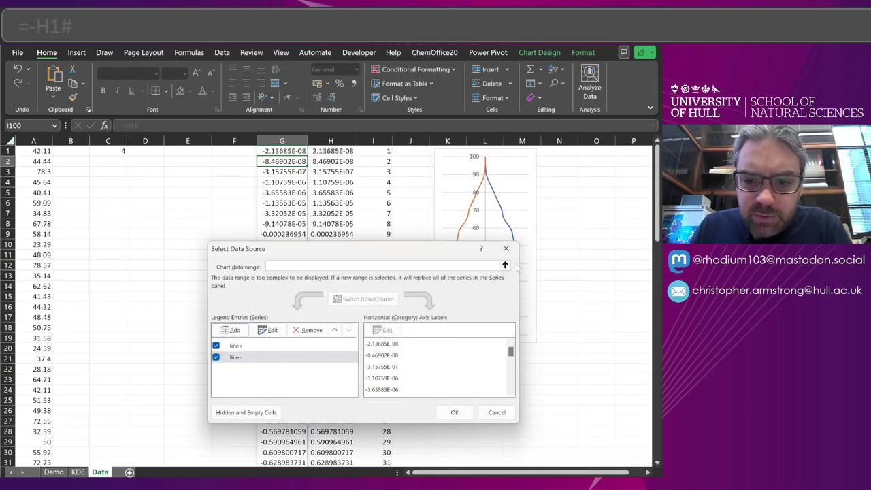
{"action": "left_click", "coordinate": [454, 412]}
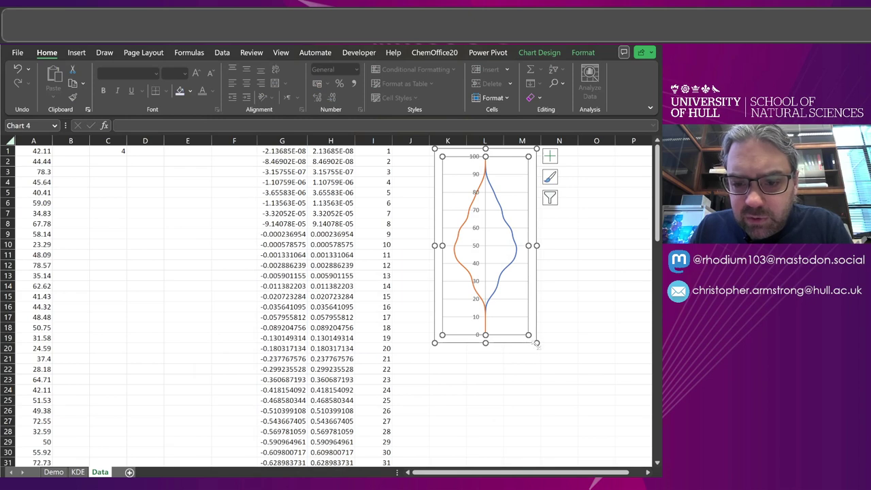
Widen the chart and give the left-hand line- series a blue outline.
{"action": "left_click_drag", "start_coordinate": [537, 343], "coordinate": [586, 396]}
{"action": "left_click", "coordinate": [469, 300]}
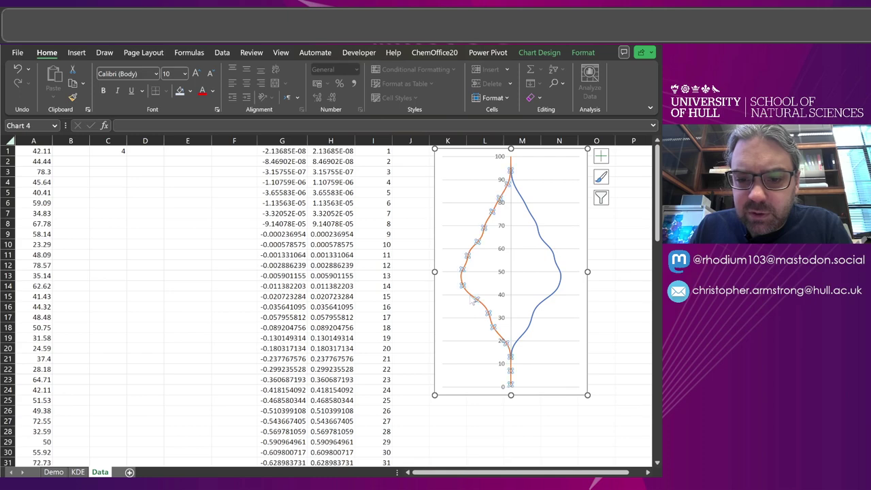
{"action": "left_click", "coordinate": [562, 51]}
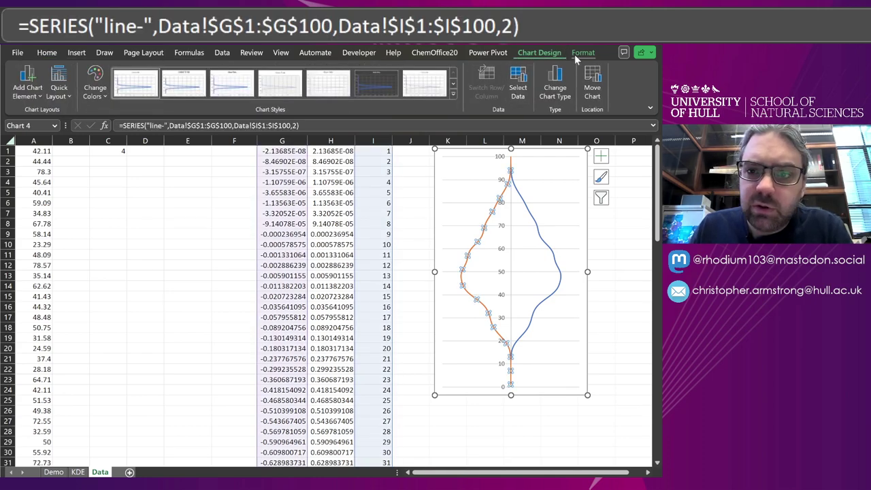
{"action": "left_click", "coordinate": [582, 52]}
{"action": "left_click", "coordinate": [327, 85]}
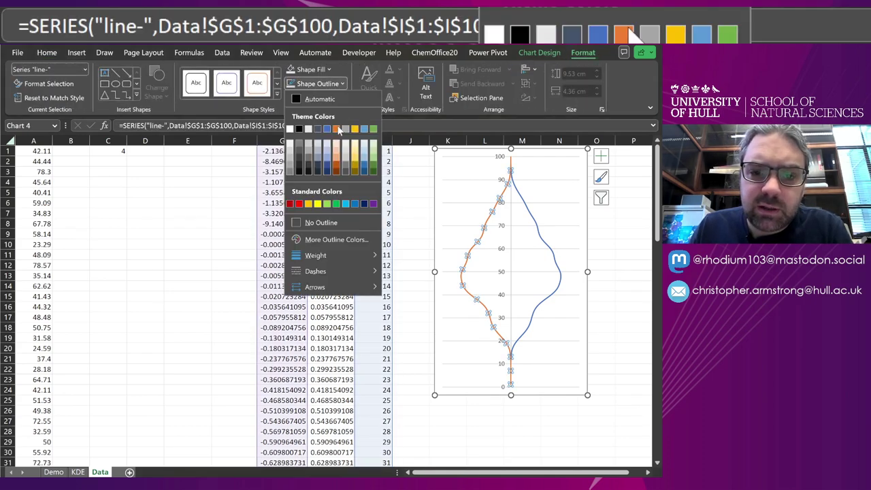
{"action": "left_click", "coordinate": [331, 96]}
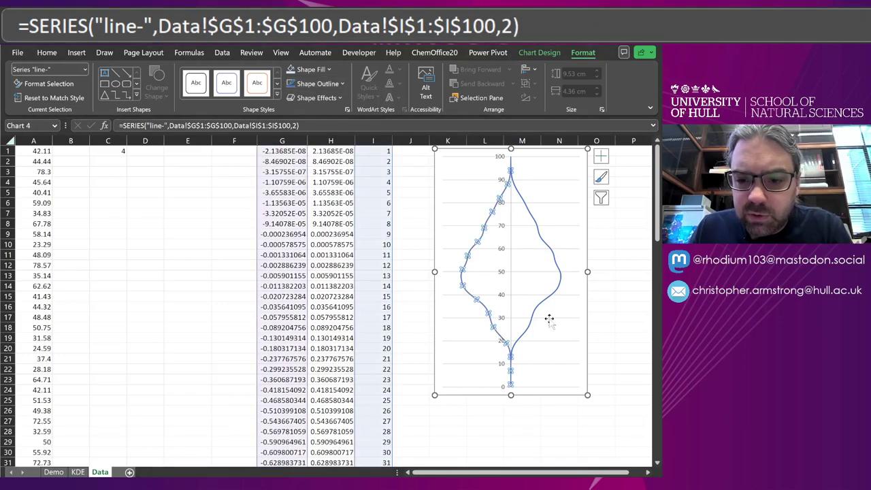
Check the finished violin chart, switching to the Demo sheet and back to Data.
{"action": "left_click", "coordinate": [535, 305]}
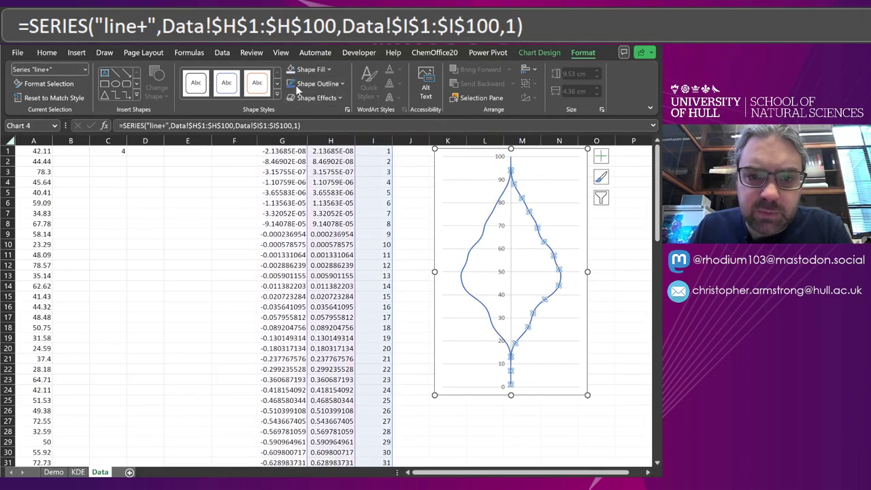
{"action": "key", "text": "Escape"}
{"action": "key", "text": "Escape"}
{"action": "left_click", "coordinate": [582, 393]}
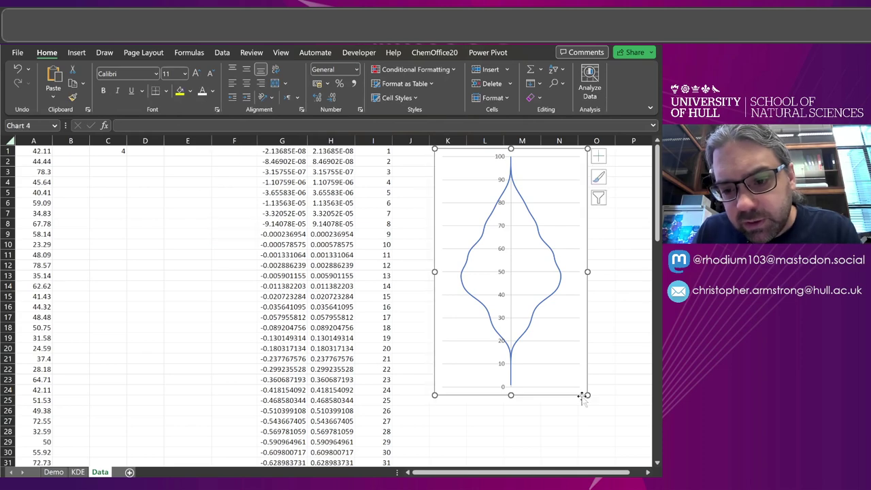
{"action": "left_click", "coordinate": [58, 472]}
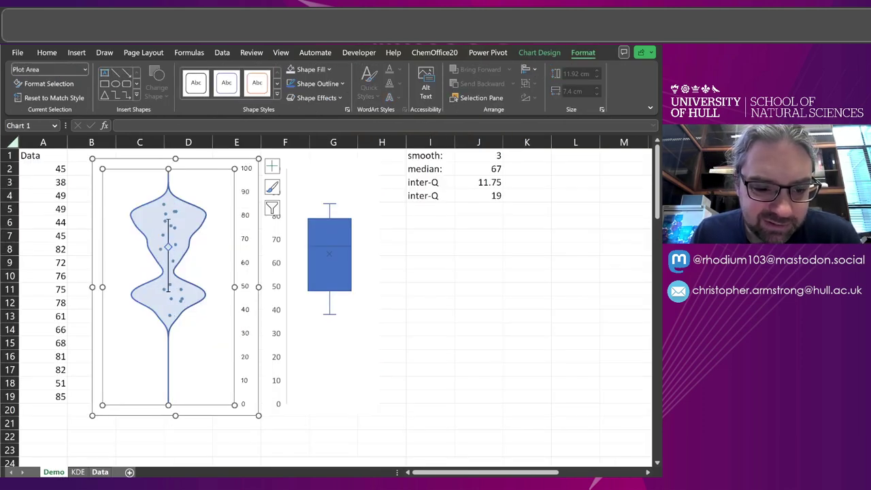
{"action": "left_click", "coordinate": [100, 473]}
{"action": "left_click", "coordinate": [187, 171]}
{"action": "left_click", "coordinate": [78, 53]}
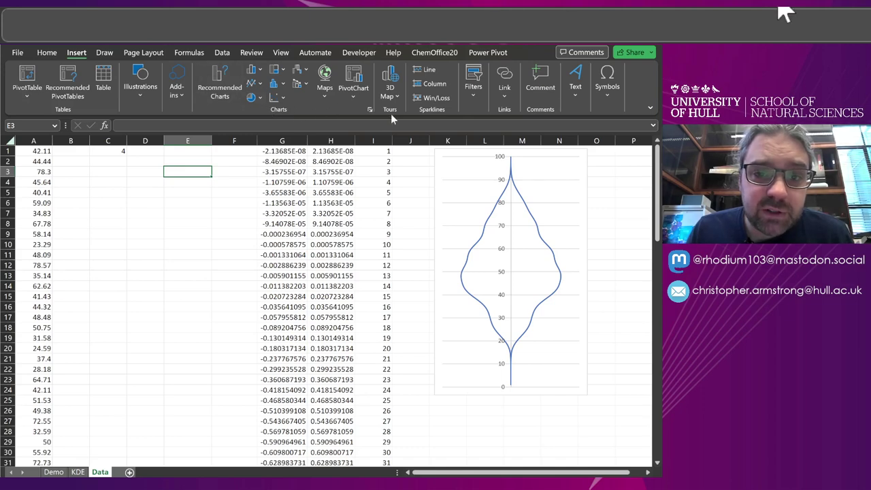
{"action": "left_click", "coordinate": [370, 109]}
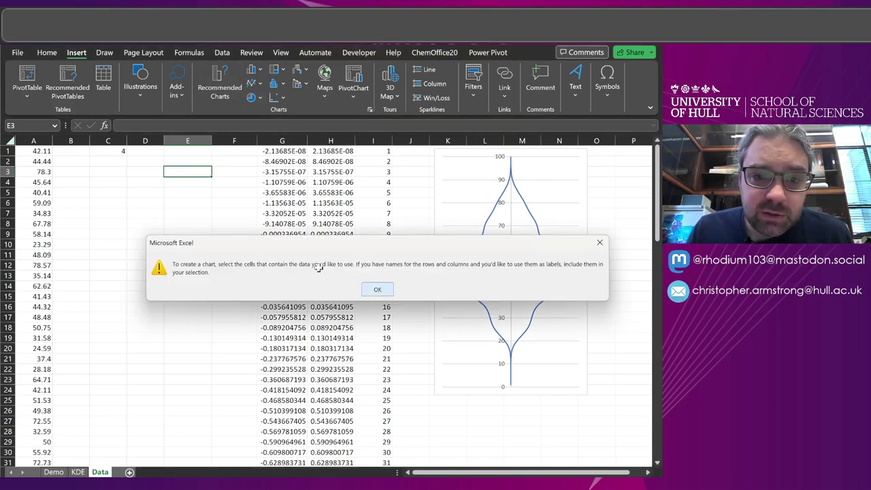
{"action": "left_click", "coordinate": [376, 288]}
{"action": "left_click_drag", "start_coordinate": [283, 151], "coordinate": [331, 203]}
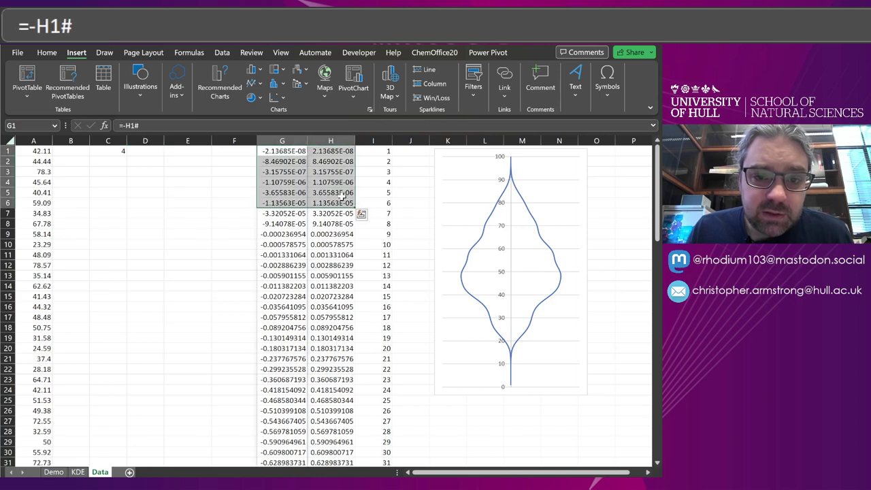
{"action": "left_click", "coordinate": [369, 111]}
{"action": "left_click", "coordinate": [235, 117]}
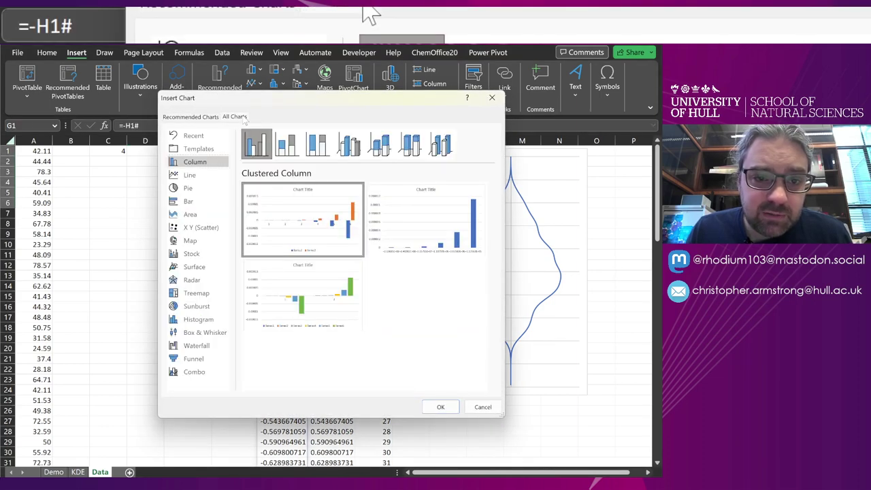
{"action": "left_click_drag", "start_coordinate": [361, 100], "coordinate": [358, 170]}
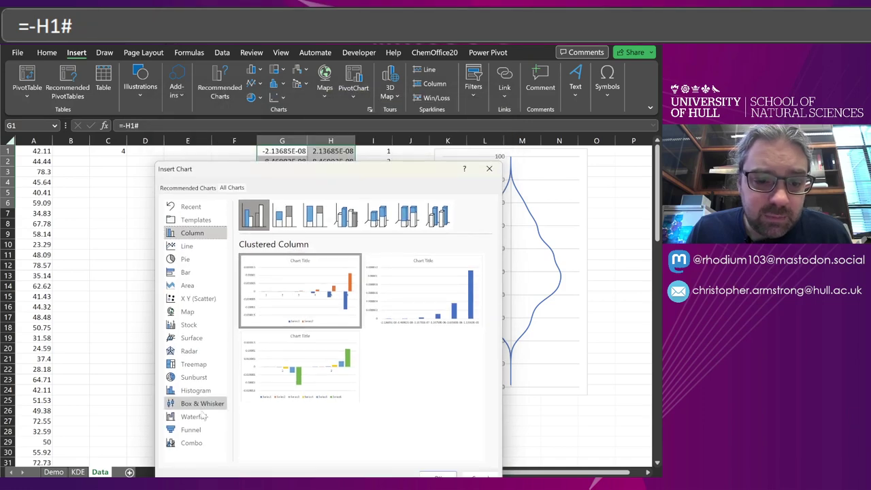
{"action": "left_click", "coordinate": [193, 285]}
{"action": "mouse_move", "coordinate": [271, 292]}
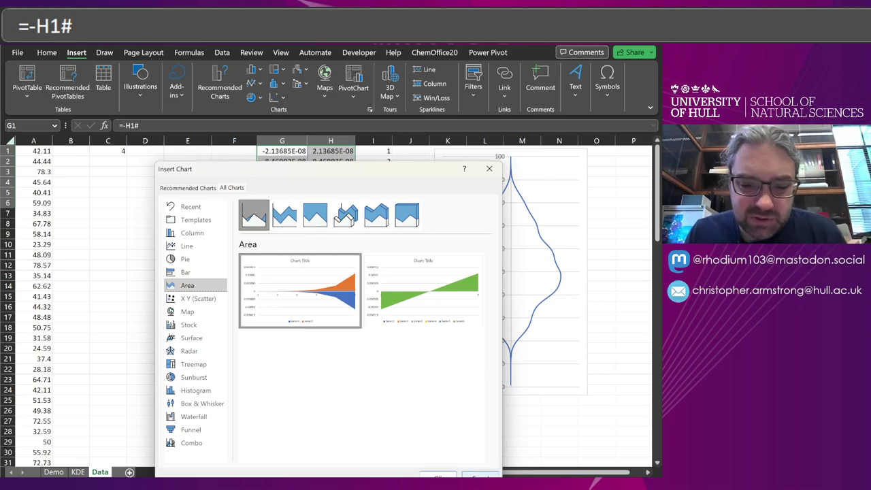
{"action": "left_click", "coordinate": [480, 476]}
{"action": "left_click", "coordinate": [195, 205]}
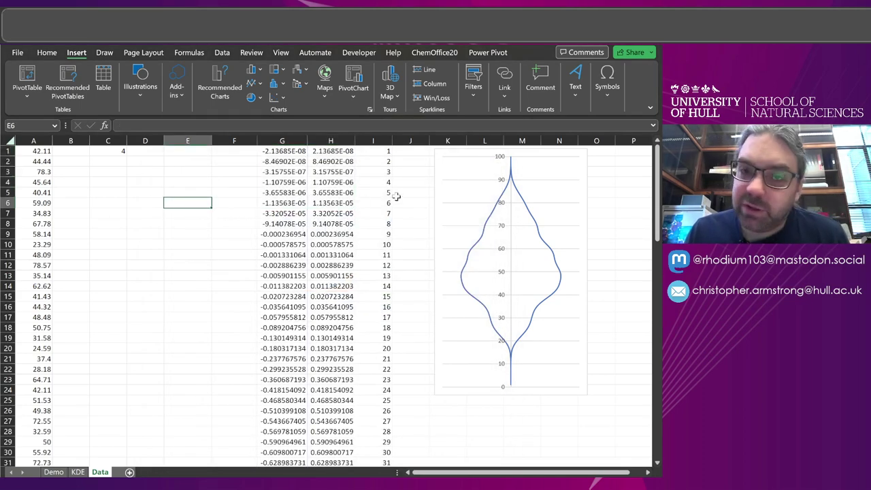
Through Select Data, add the bar+ and bar- series with X values from Data!$G$1 and Y of 1.
{"action": "right_click", "coordinate": [469, 187]}
{"action": "left_click", "coordinate": [506, 263]}
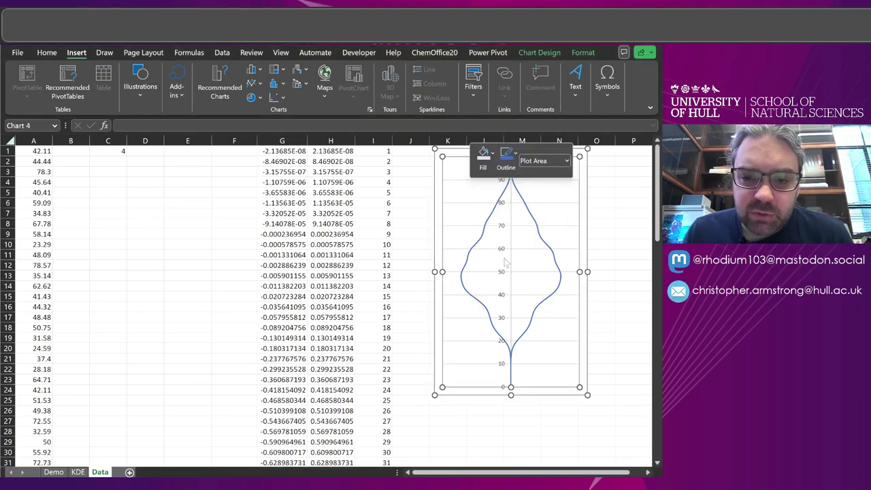
{"action": "left_click", "coordinate": [224, 332]}
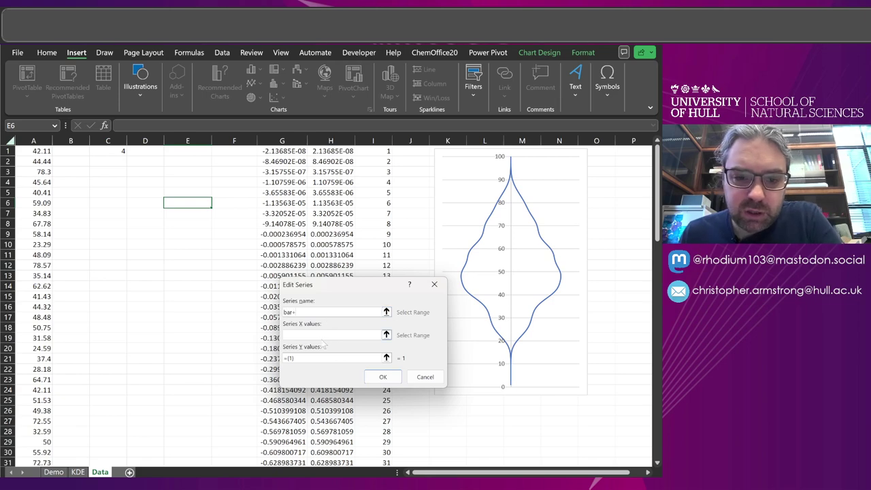
{"action": "left_click", "coordinate": [285, 151]}
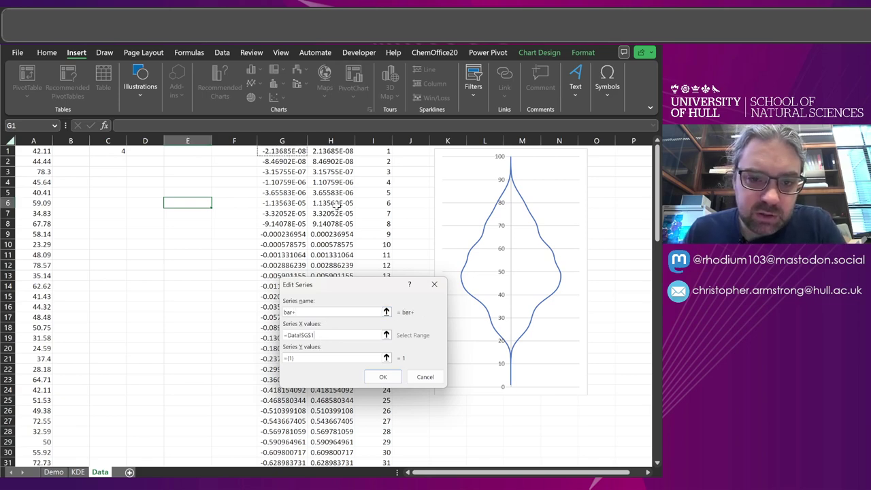
{"action": "left_click", "coordinate": [385, 379]}
{"action": "left_click", "coordinate": [238, 332]}
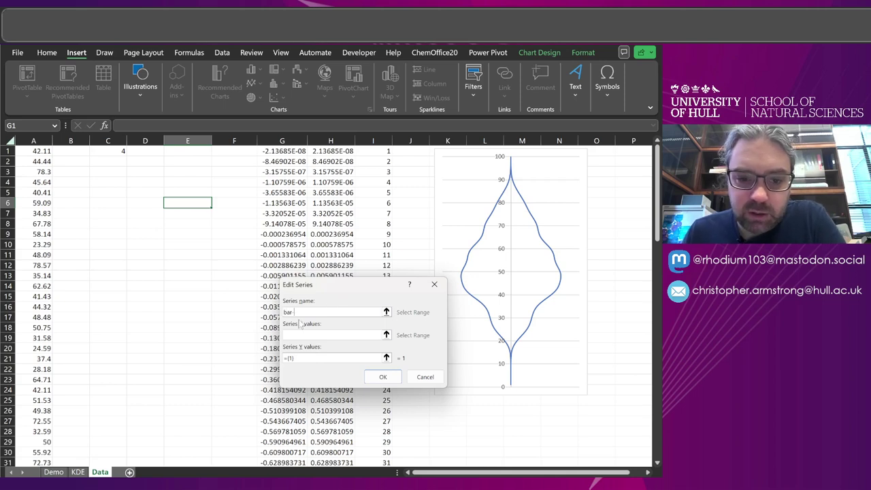
{"action": "left_click", "coordinate": [286, 151]}
{"action": "left_click", "coordinate": [382, 377]}
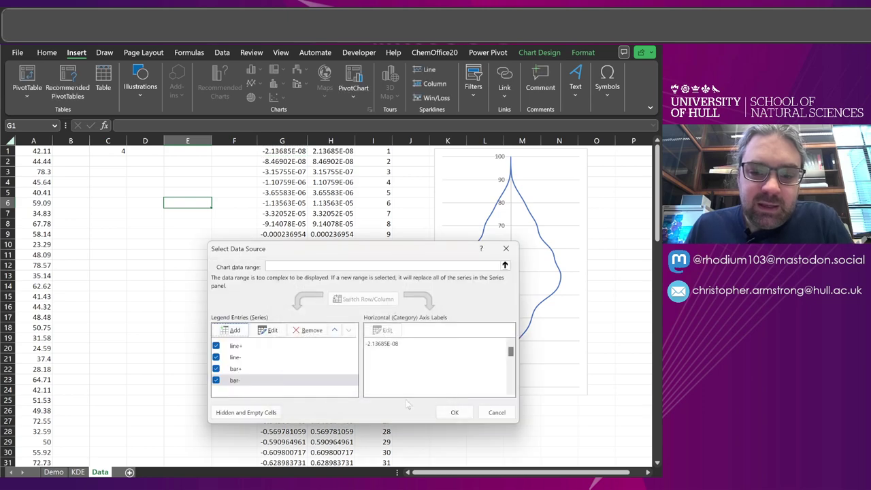
{"action": "left_click", "coordinate": [449, 412]}
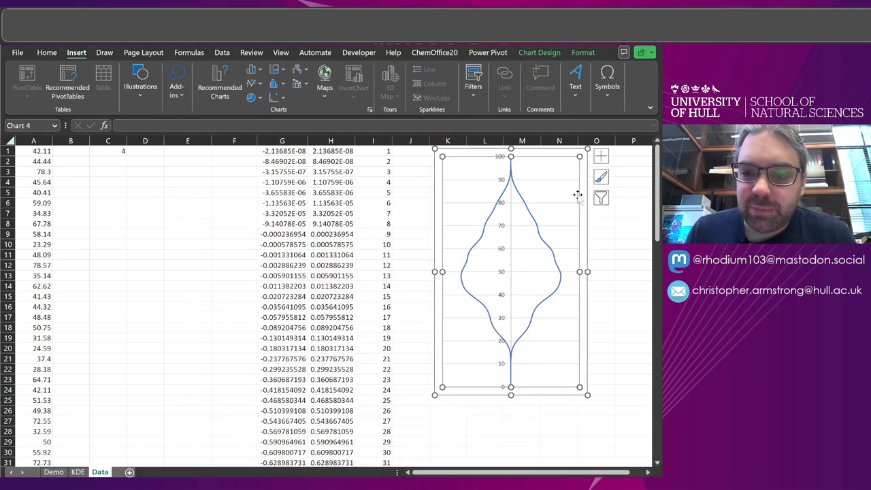
In the Combo chart type settings, make line+ and line- smooth-line scatter series.
{"action": "left_click", "coordinate": [555, 53]}
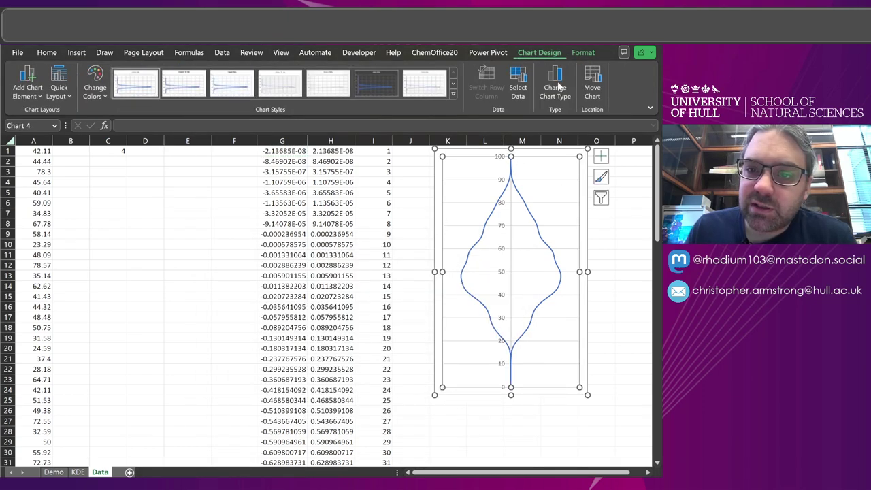
{"action": "left_click", "coordinate": [555, 88]}
{"action": "left_click_drag", "start_coordinate": [347, 98], "coordinate": [349, 149]}
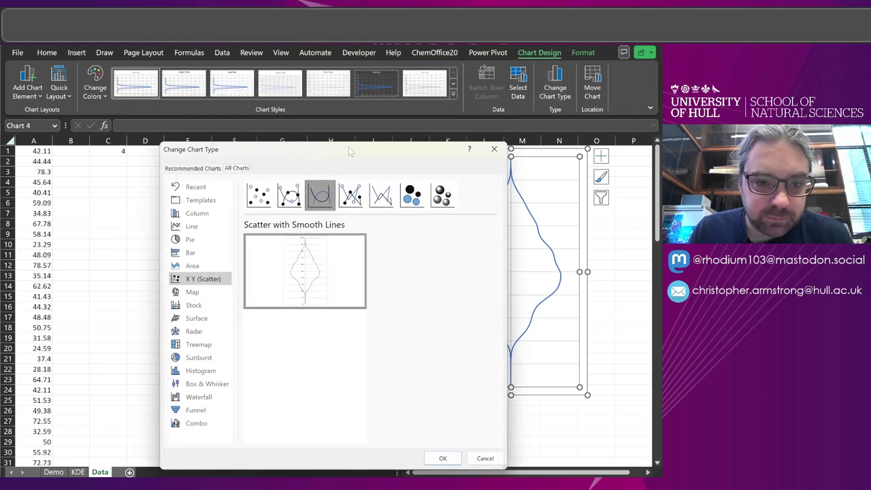
{"action": "left_click", "coordinate": [197, 423]}
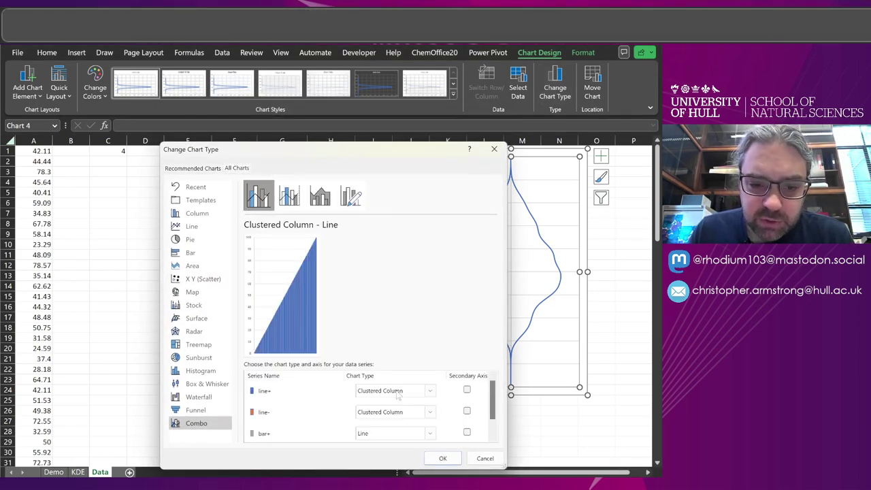
{"action": "left_click", "coordinate": [432, 392]}
{"action": "scroll", "coordinate": [468, 262], "scroll_direction": "down", "scroll_amount": 3}
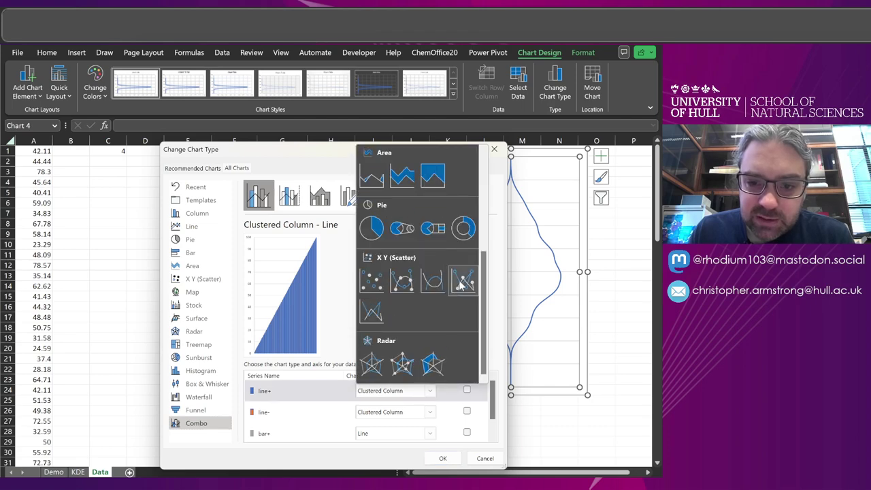
{"action": "left_click", "coordinate": [432, 281]}
{"action": "left_click", "coordinate": [430, 413]}
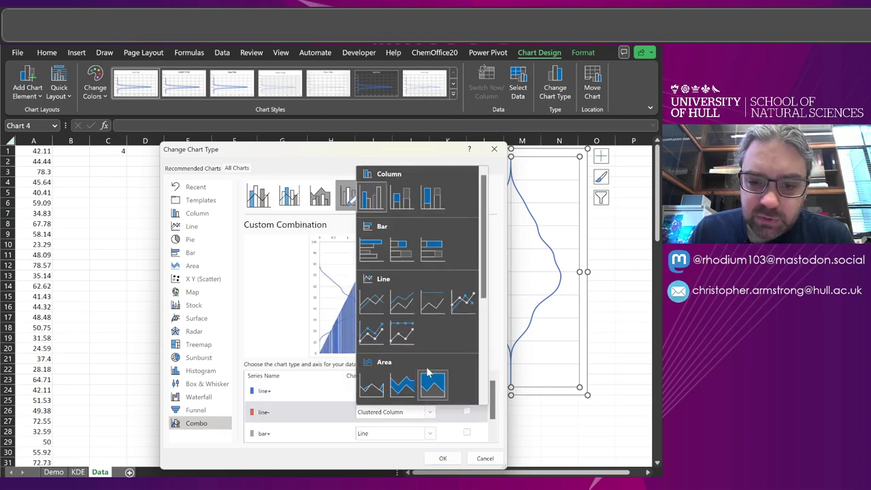
{"action": "scroll", "coordinate": [432, 340], "scroll_direction": "down", "scroll_amount": 3}
{"action": "left_click", "coordinate": [436, 300]}
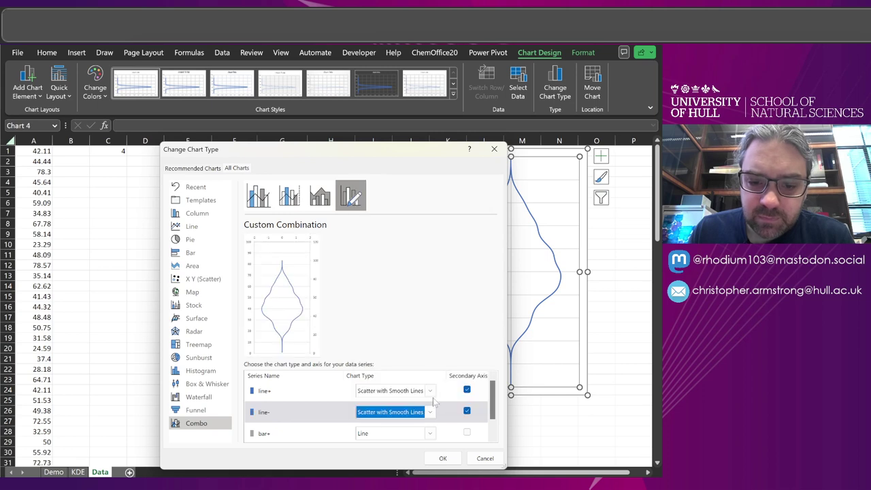
Dismiss the secondary-axis conflict and take line+ and line- off the secondary axis.
{"action": "scroll", "coordinate": [439, 403], "scroll_direction": "down", "scroll_amount": 1}
{"action": "left_click", "coordinate": [430, 411]}
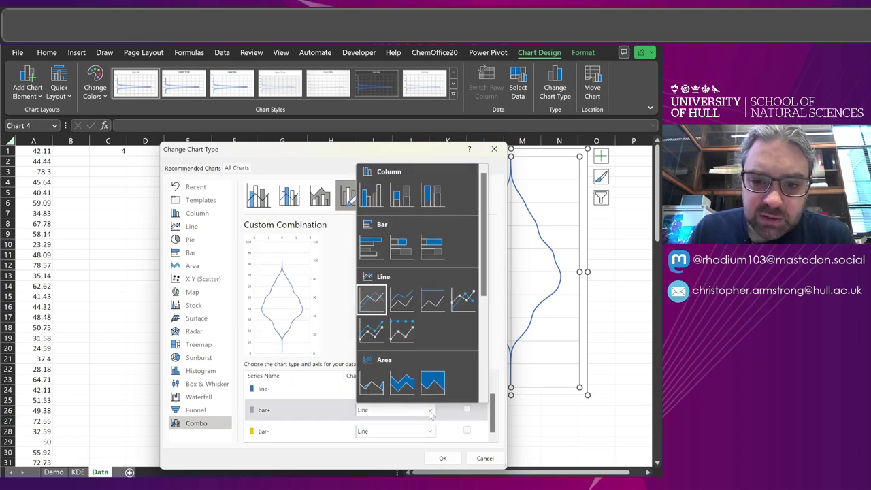
{"action": "left_click", "coordinate": [401, 252]}
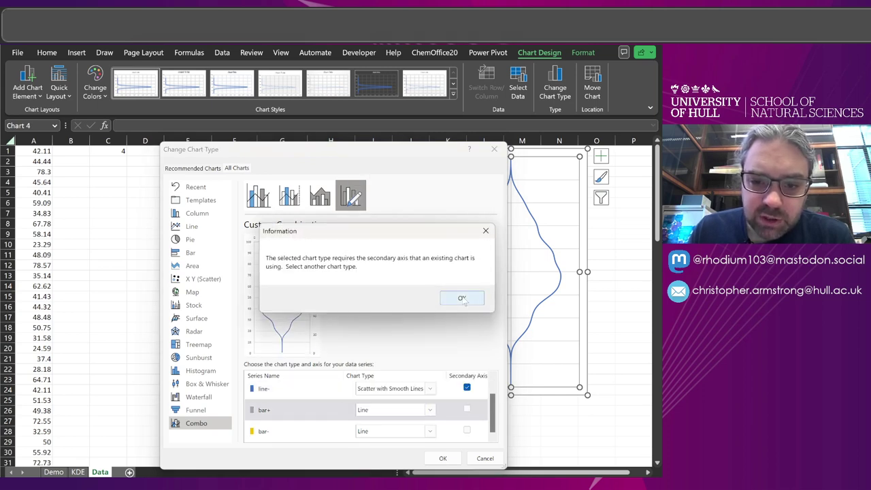
{"action": "left_click", "coordinate": [462, 295]}
{"action": "left_click", "coordinate": [467, 387]}
{"action": "scroll", "coordinate": [468, 390], "scroll_direction": "up", "scroll_amount": 1}
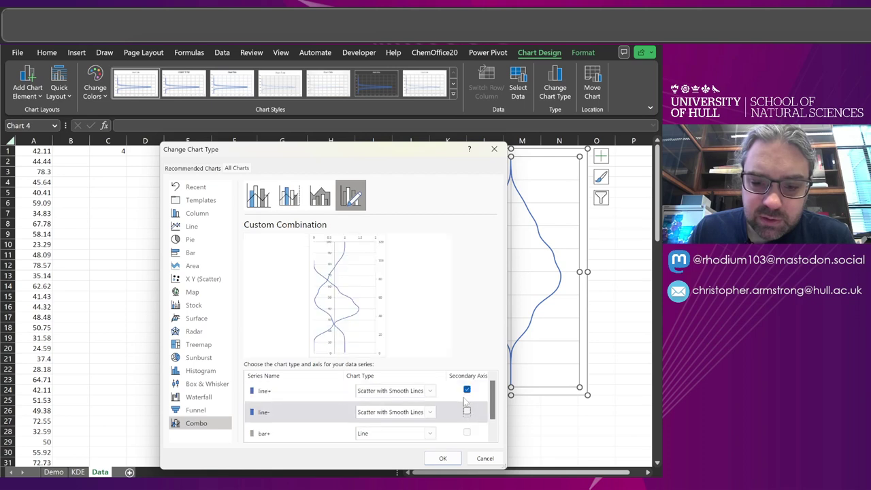
{"action": "left_click", "coordinate": [467, 389]}
Set bar+ and bar- to Stacked Bar and apply the combo chart types.
{"action": "left_click", "coordinate": [430, 434]}
{"action": "left_click", "coordinate": [403, 271]}
{"action": "scroll", "coordinate": [462, 420], "scroll_direction": "down", "scroll_amount": 1}
{"action": "left_click", "coordinate": [430, 431]}
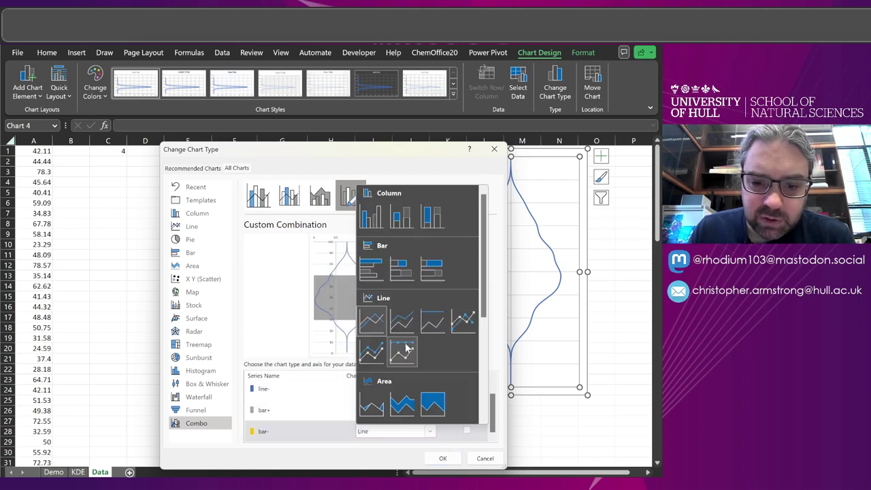
{"action": "left_click", "coordinate": [411, 283]}
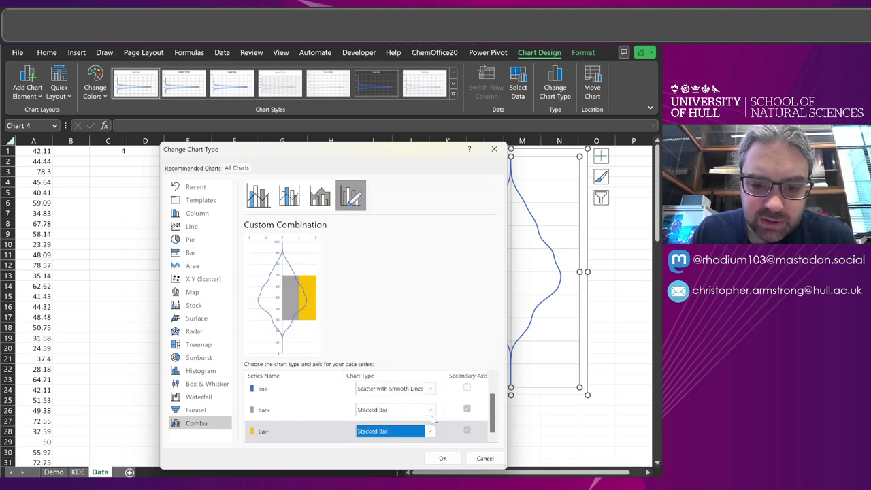
{"action": "scroll", "coordinate": [466, 402], "scroll_direction": "up", "scroll_amount": 1}
{"action": "scroll", "coordinate": [465, 402], "scroll_direction": "down", "scroll_amount": 1}
{"action": "scroll", "coordinate": [465, 402], "scroll_direction": "up", "scroll_amount": 1}
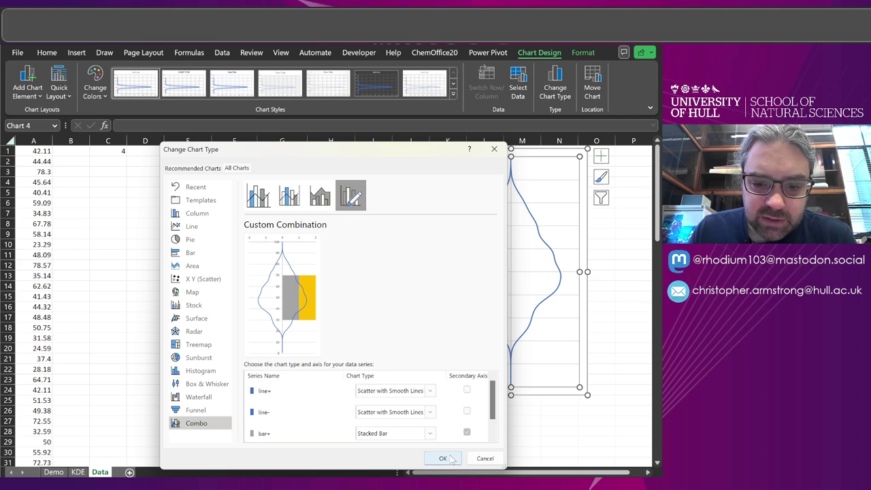
{"action": "left_click", "coordinate": [444, 458]}
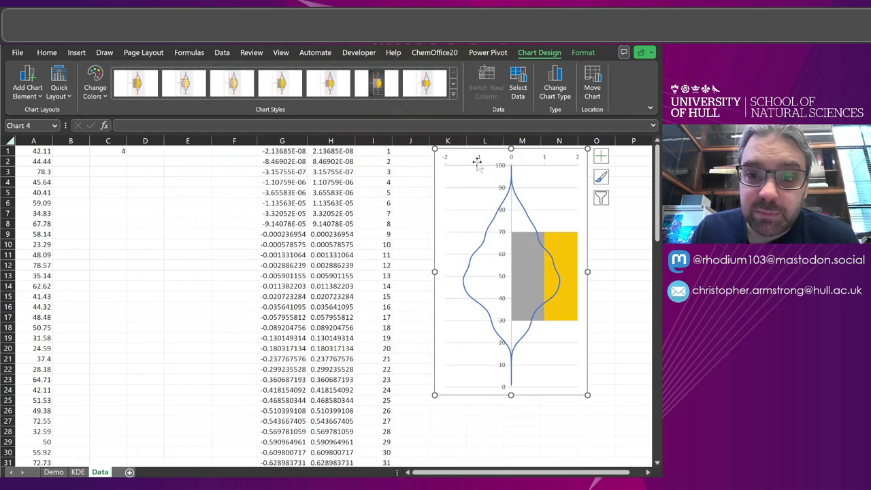
After undoing a top-axis deletion, set the bar+ series values to Data!H1:H100.
{"action": "left_click", "coordinate": [480, 165]}
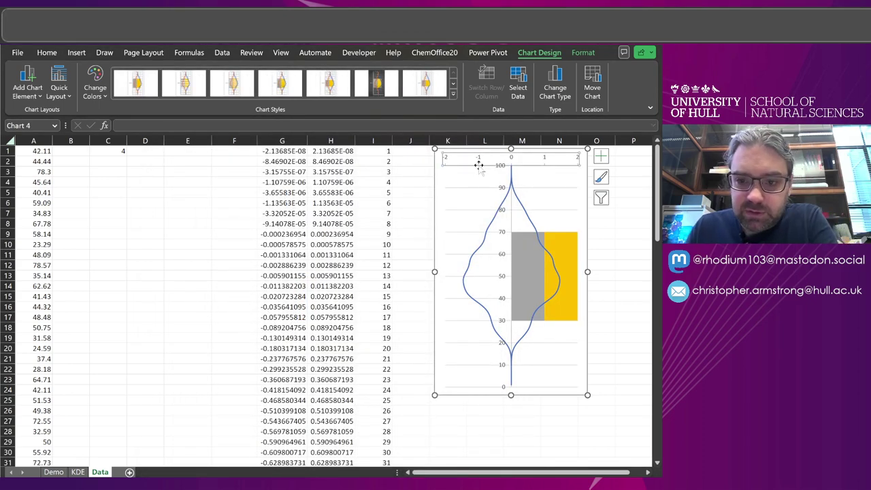
{"action": "key", "text": "Delete"}
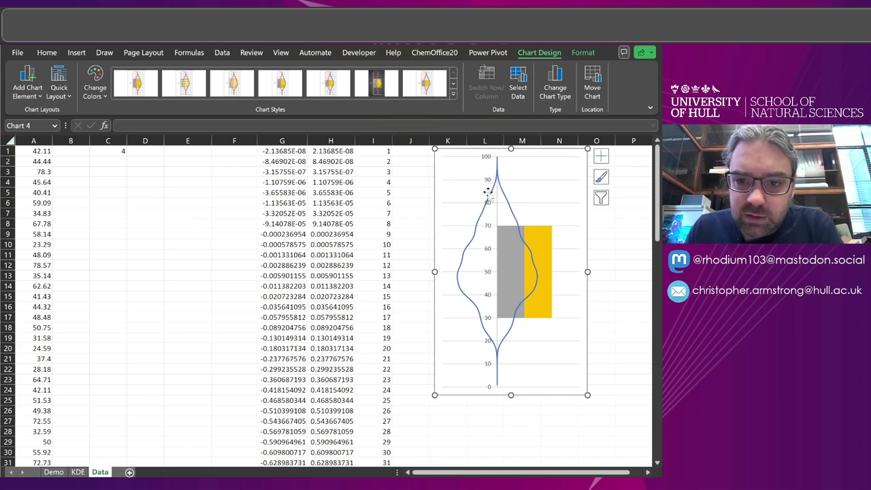
{"action": "key", "text": "ctrl+z"}
{"action": "right_click", "coordinate": [481, 197]}
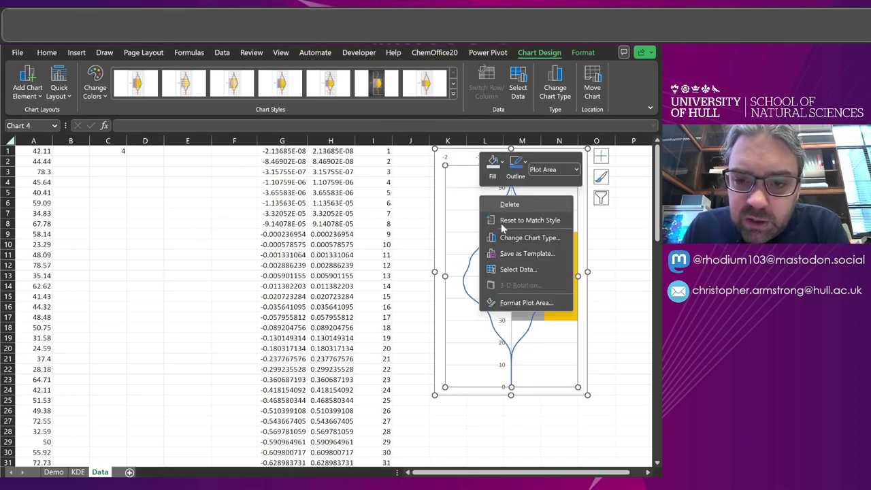
{"action": "left_click", "coordinate": [518, 270]}
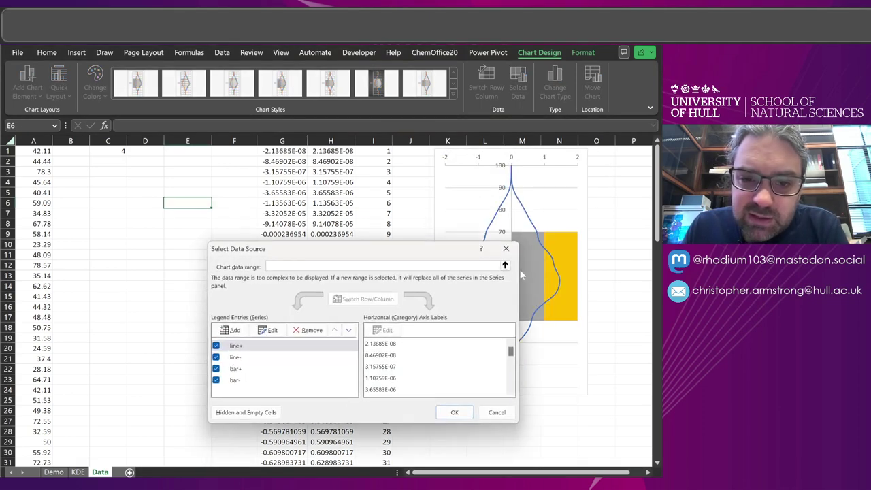
{"action": "left_click", "coordinate": [239, 369]}
{"action": "left_click", "coordinate": [269, 330]}
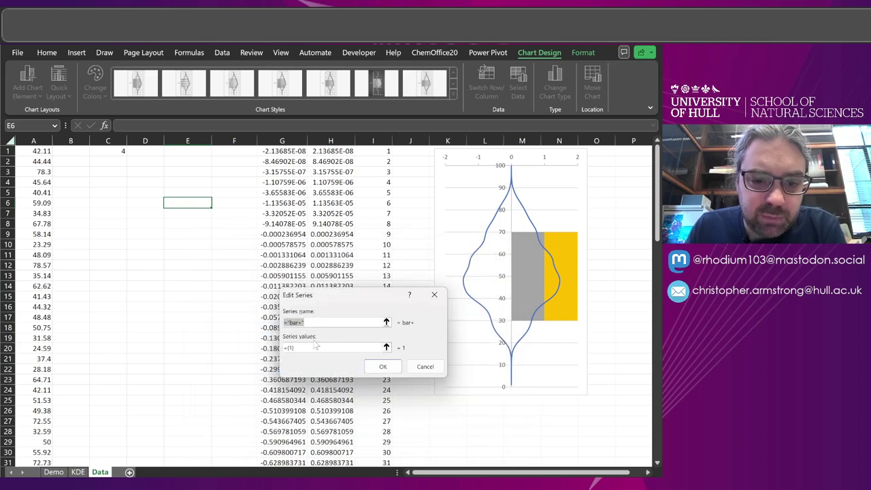
{"action": "key", "text": "Tab"}
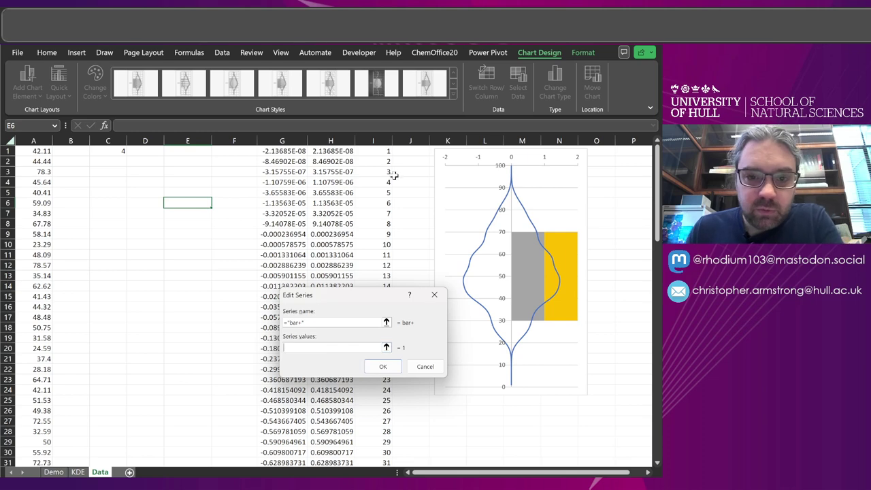
{"action": "left_click_drag", "start_coordinate": [332, 152], "coordinate": [355, 441]}
{"action": "left_click", "coordinate": [383, 365]}
Set the bar- series values to Data!G1:G100 and apply the data changes.
{"action": "left_click", "coordinate": [257, 380]}
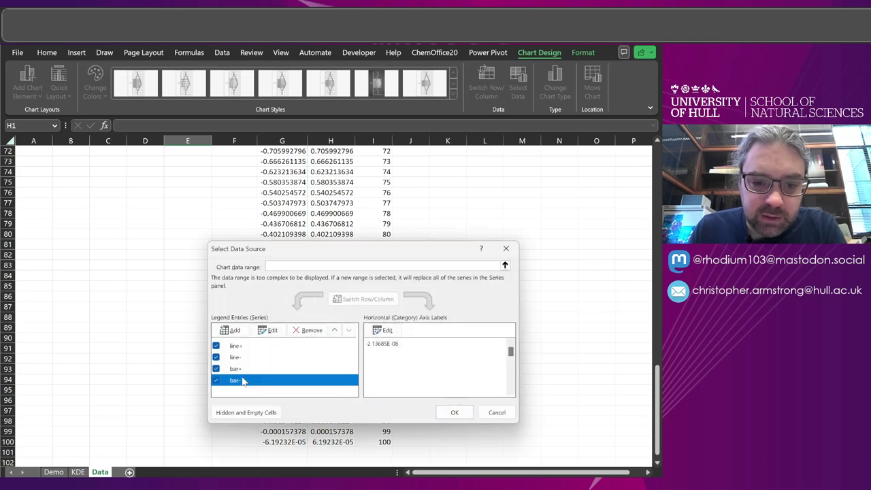
{"action": "left_click", "coordinate": [269, 330]}
{"action": "key", "text": "Tab"}
{"action": "left_click_drag", "start_coordinate": [294, 443], "coordinate": [303, 143]}
{"action": "left_click", "coordinate": [382, 366]}
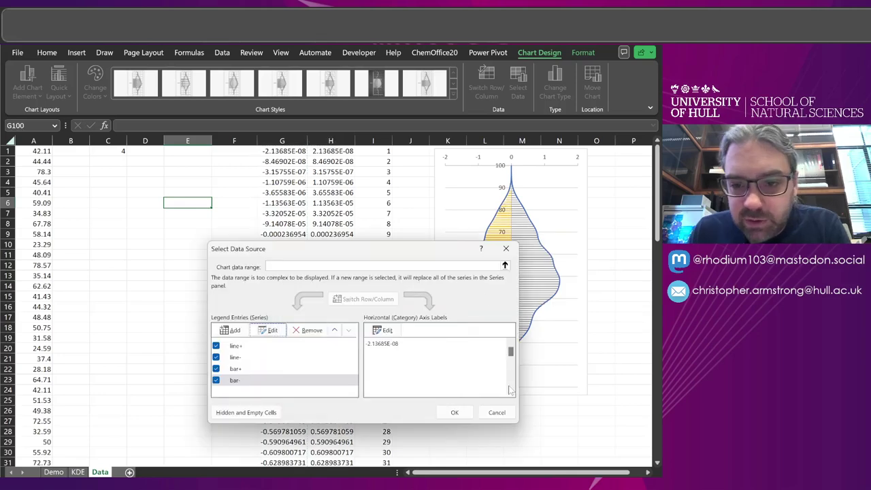
{"action": "left_click", "coordinate": [455, 413]}
Delete the chart's top axis and set the bar series gap width to 0%.
{"action": "left_click", "coordinate": [618, 302]}
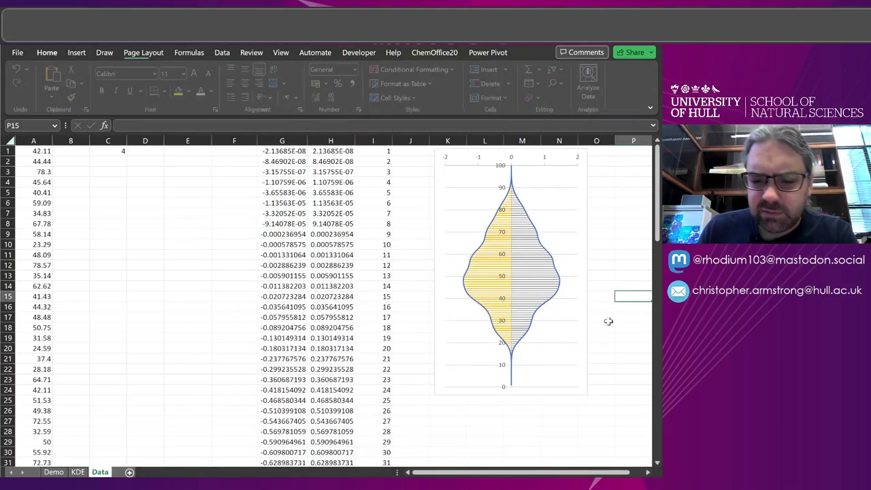
{"action": "left_click", "coordinate": [549, 162]}
{"action": "key", "text": "Delete"}
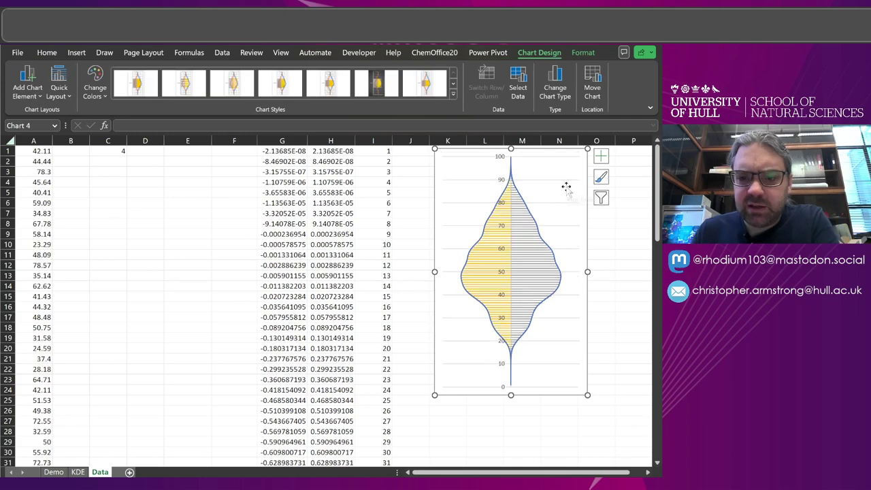
{"action": "left_click", "coordinate": [535, 270]}
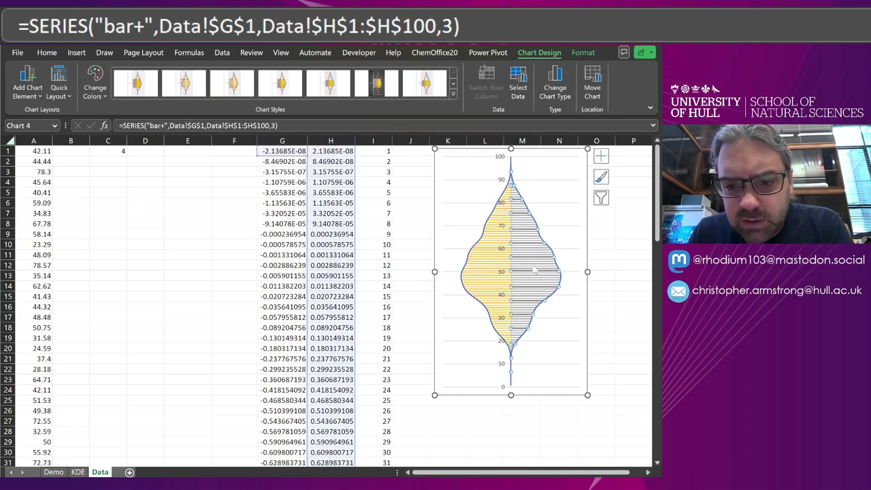
{"action": "right_click", "coordinate": [534, 270]}
{"action": "left_click", "coordinate": [562, 391]}
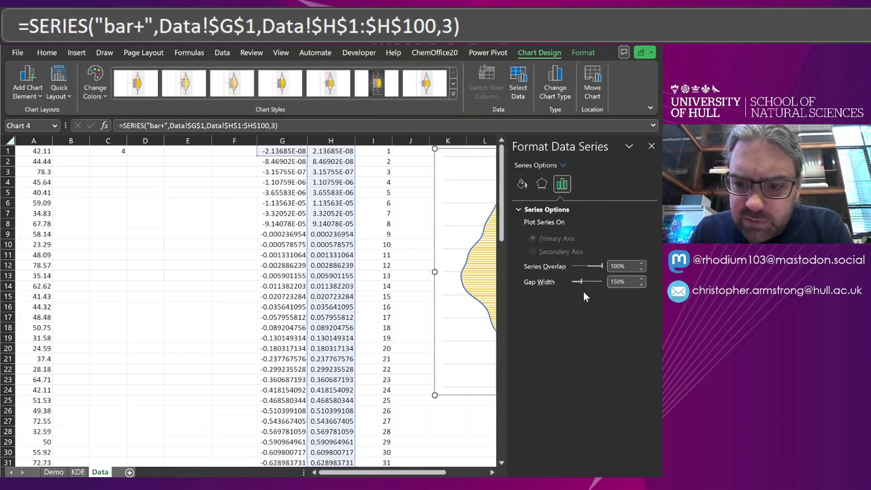
{"action": "left_click_drag", "start_coordinate": [582, 286], "coordinate": [539, 287]}
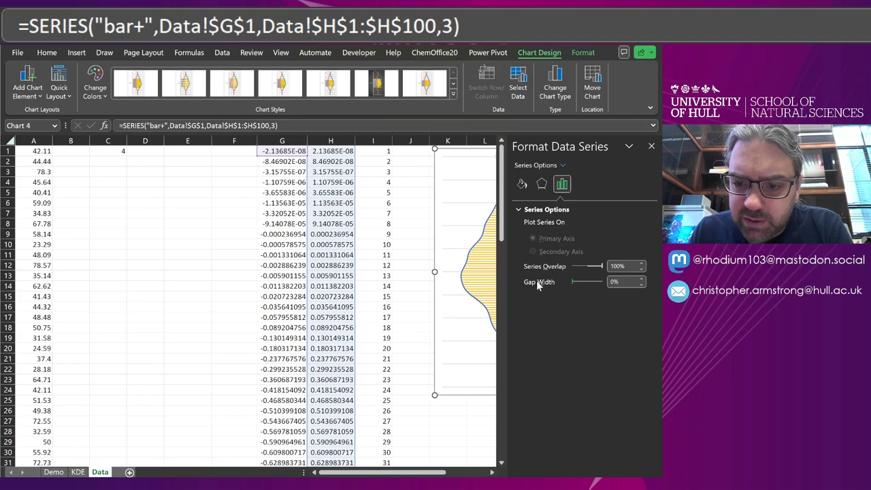
{"action": "left_click", "coordinate": [651, 146]}
Give both the bar+ and bar- series a pale blue shape fill.
{"action": "left_click", "coordinate": [633, 240]}
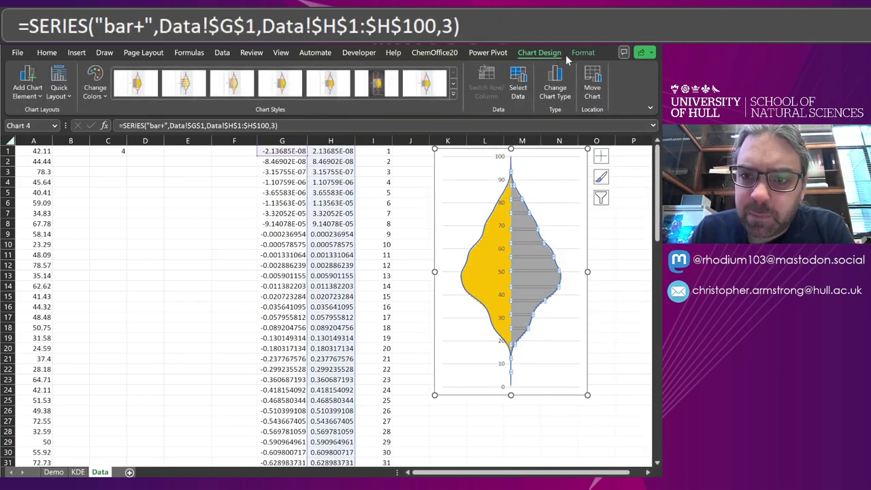
{"action": "left_click", "coordinate": [573, 53]}
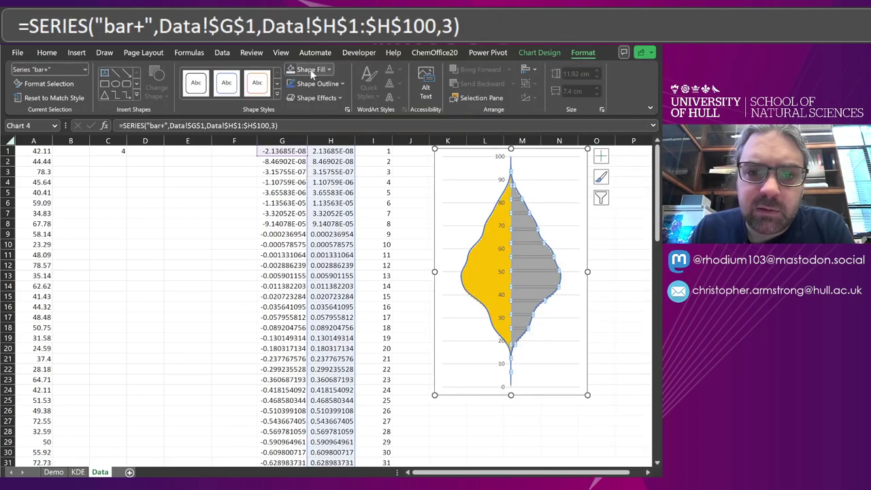
{"action": "left_click", "coordinate": [300, 69]}
{"action": "left_click", "coordinate": [327, 124]}
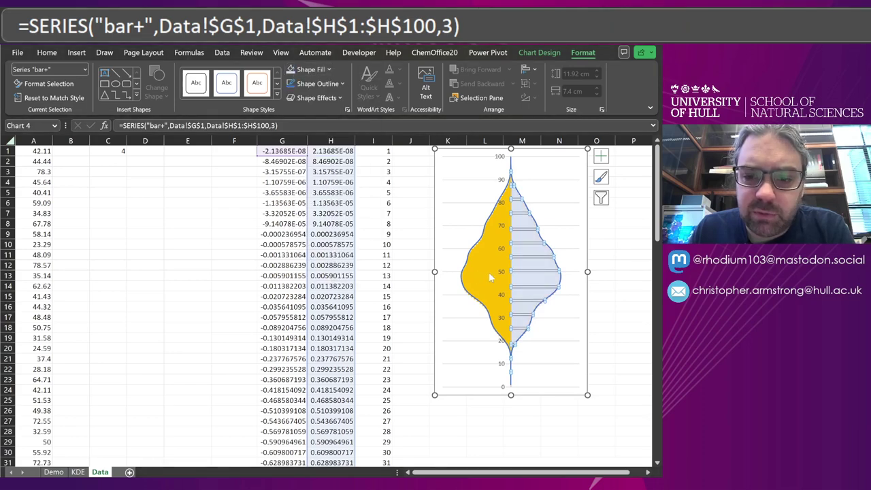
{"action": "left_click", "coordinate": [489, 272]}
{"action": "left_click", "coordinate": [291, 70]}
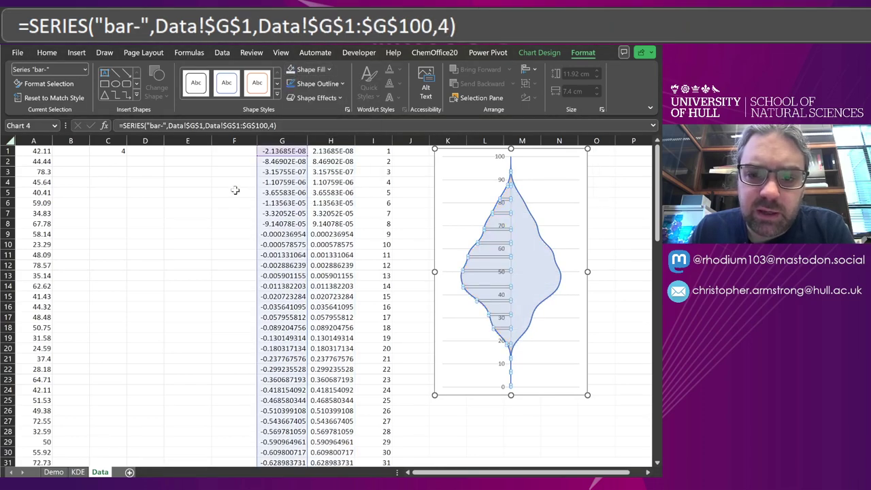
{"action": "key", "text": "Escape"}
{"action": "key", "text": "Escape"}
Enlarge the chart and append -0.5 to the SEQUENCE formula in I1.
{"action": "left_click", "coordinate": [583, 392]}
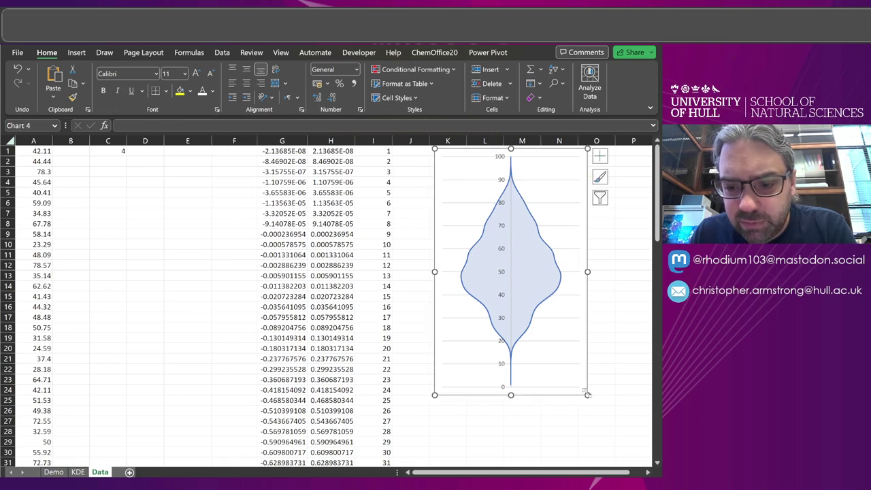
{"action": "left_click_drag", "start_coordinate": [584, 392], "coordinate": [619, 447]}
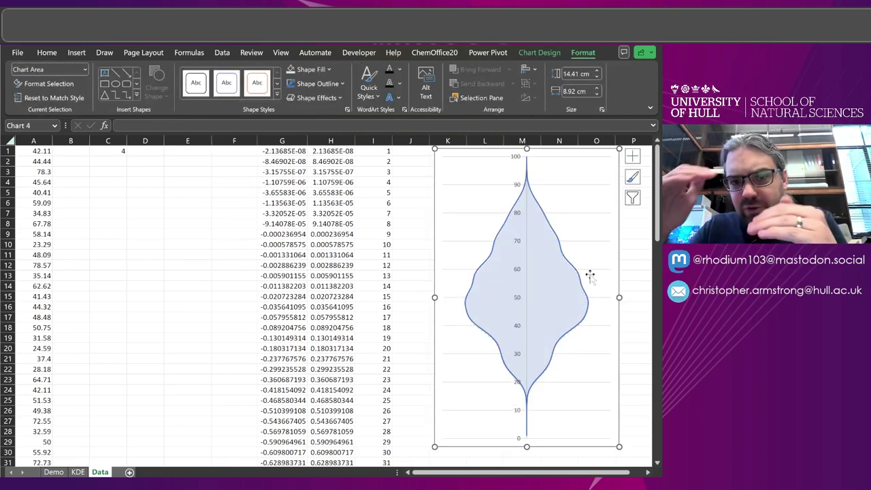
{"action": "double_click", "coordinate": [384, 151]}
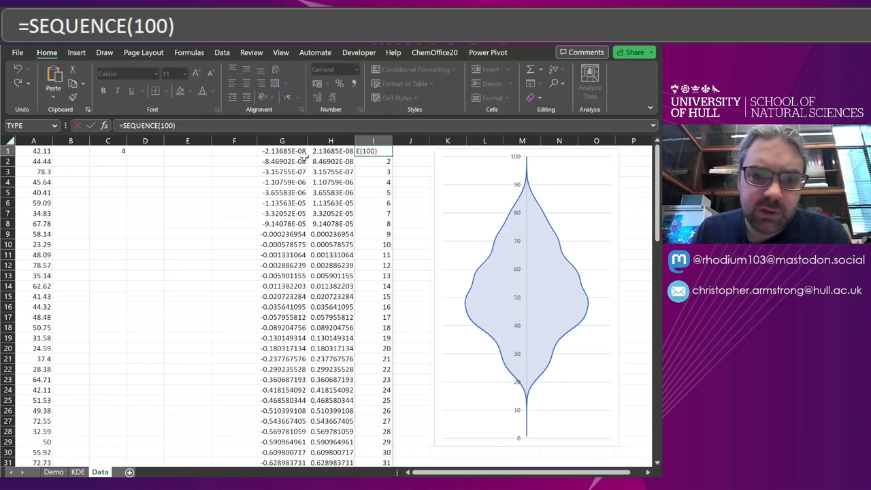
{"action": "type", "text": "-0.5"}
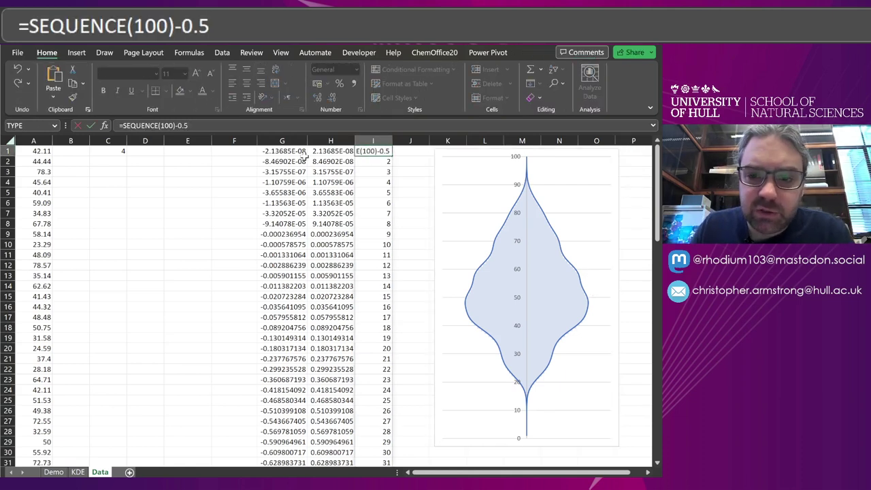
{"action": "key", "text": "Return"}
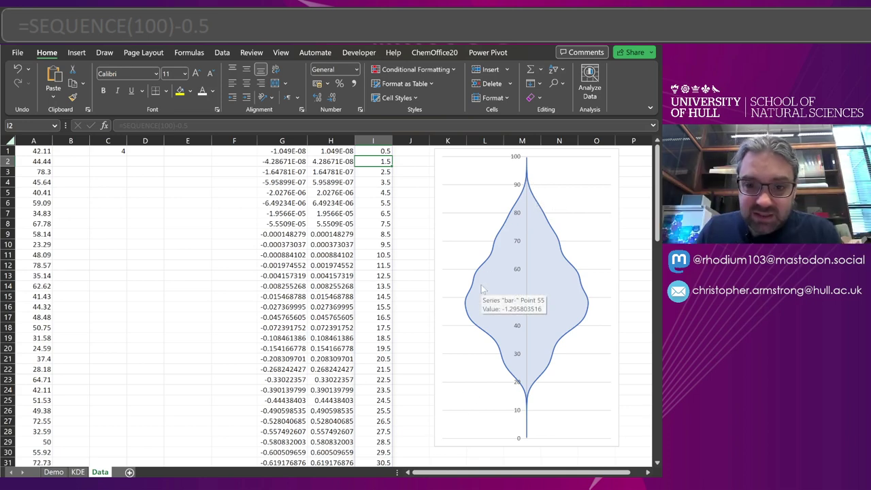
Try other row counts and a /2 division, settling back on =SEQUENCE(100)-0.5.
{"action": "double_click", "coordinate": [362, 149]}
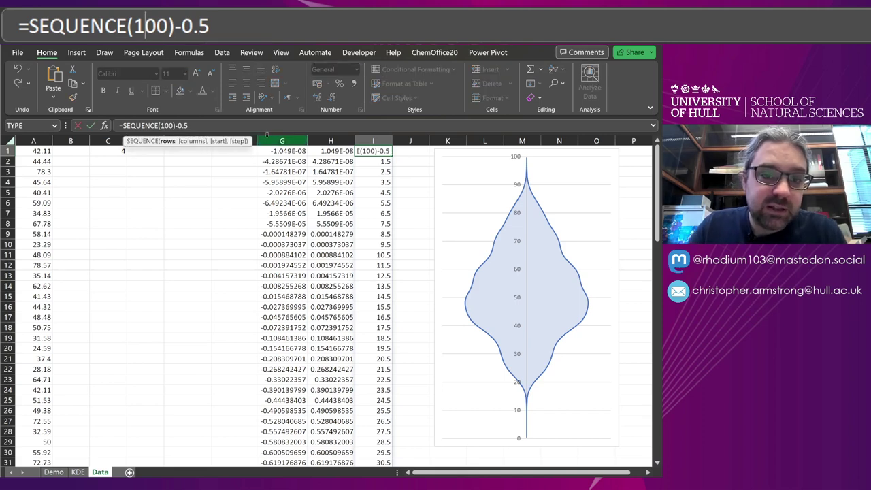
{"action": "key", "text": "BackSpace"}
{"action": "type", "text": "2"}
{"action": "left_click", "coordinate": [172, 125]}
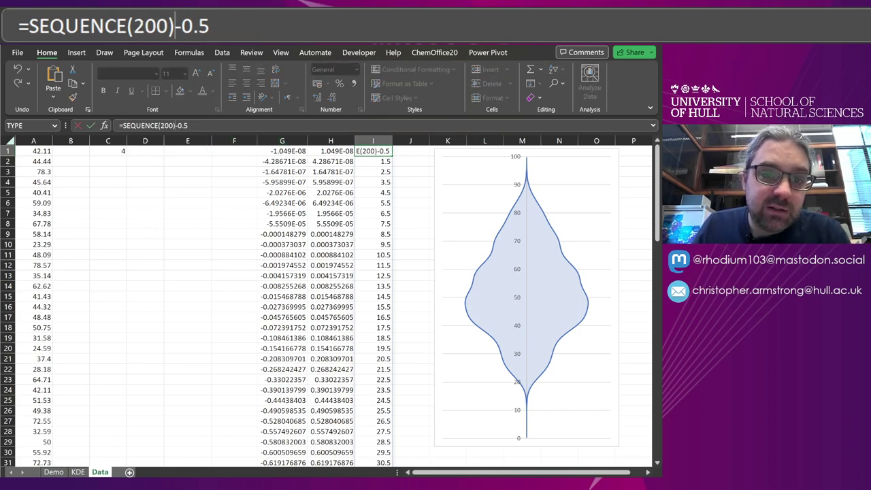
{"action": "type", "text": "/2"}
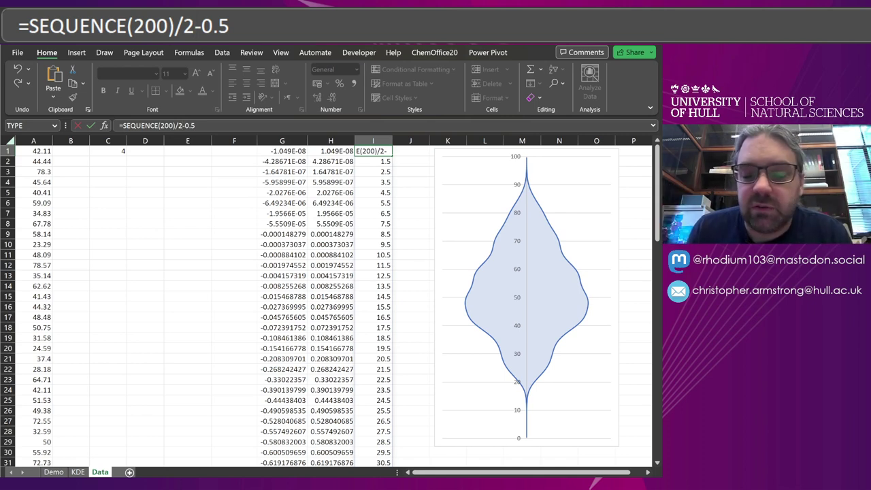
{"action": "key", "text": "BackSpace"}
{"action": "key", "text": "BackSpace"}
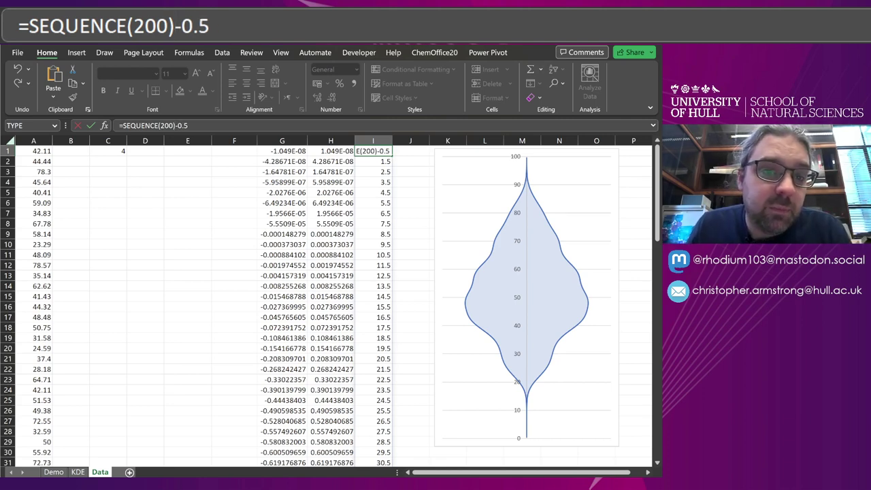
{"action": "left_click", "coordinate": [157, 126]}
{"action": "key", "text": "Delete"}
{"action": "type", "text": "1"}
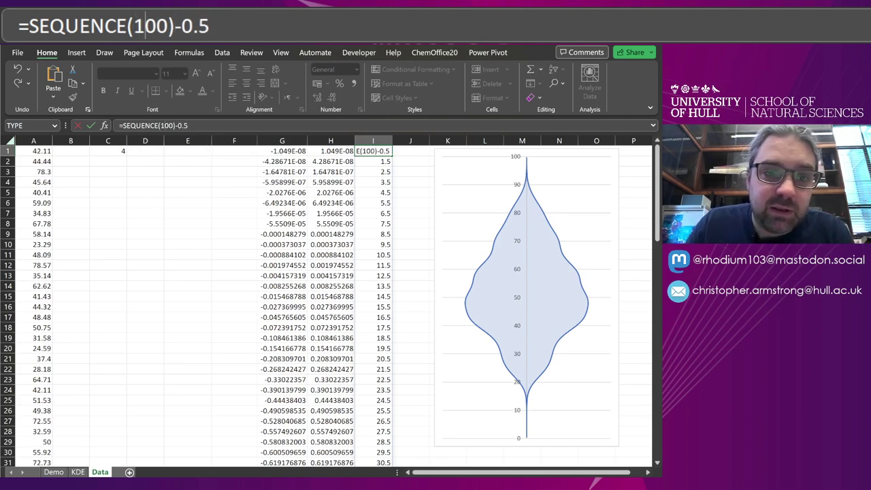
{"action": "key", "text": "Return"}
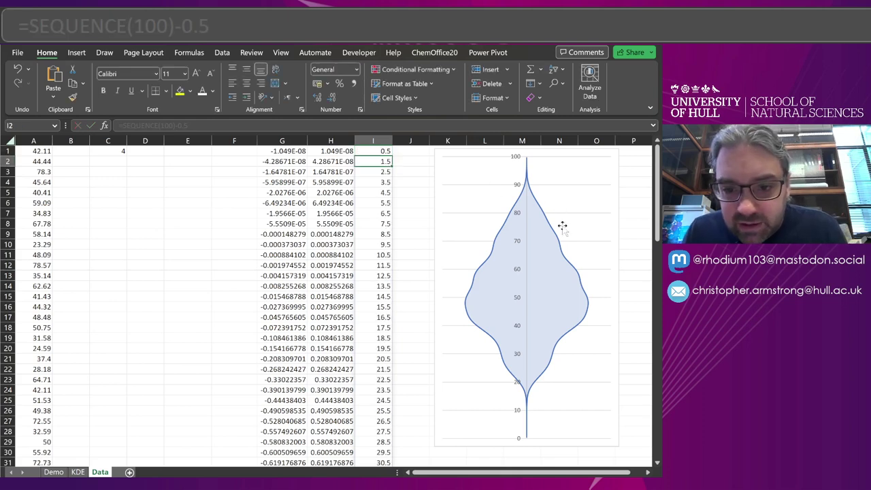
Move the violin chart further left and make it narrower.
{"action": "left_click", "coordinate": [618, 157]}
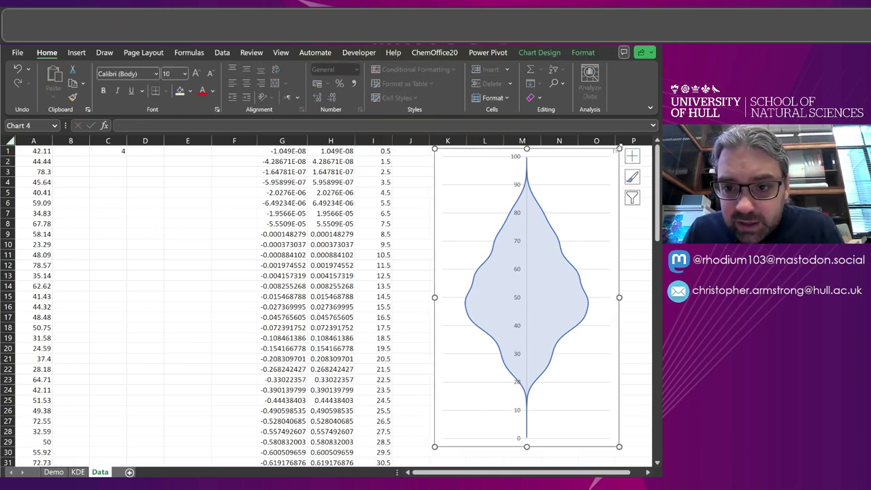
{"action": "left_click_drag", "start_coordinate": [619, 147], "coordinate": [562, 181]}
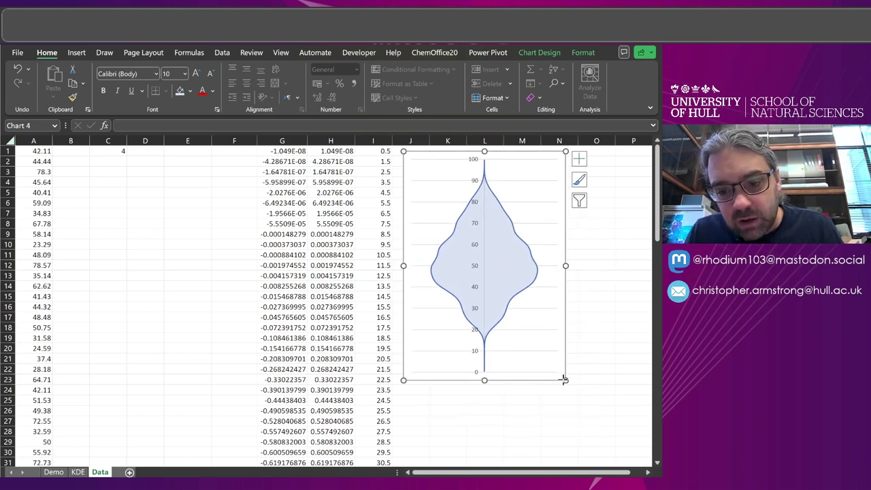
{"action": "left_click_drag", "start_coordinate": [562, 380], "coordinate": [530, 388]}
Enter =AVERAGE(data) in C3, giving a mean of 51.88579.
{"action": "left_click", "coordinate": [134, 169]}
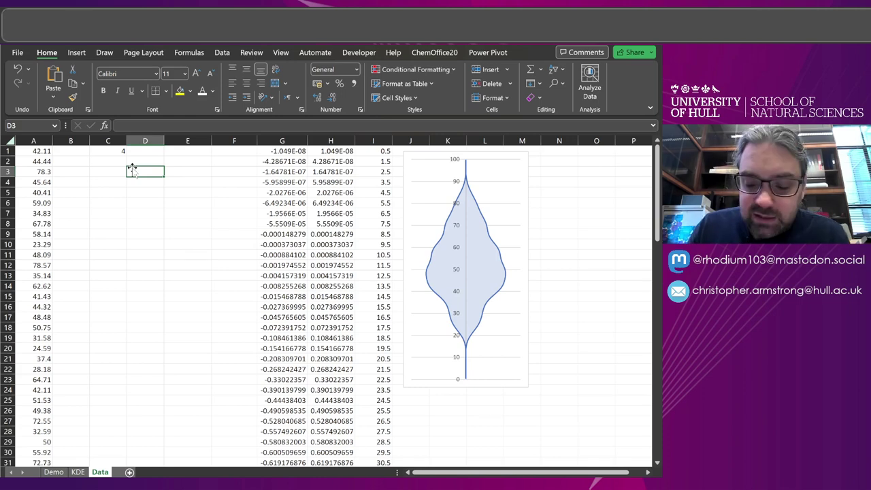
{"action": "key", "text": "Left"}
{"action": "type", "text": "="}
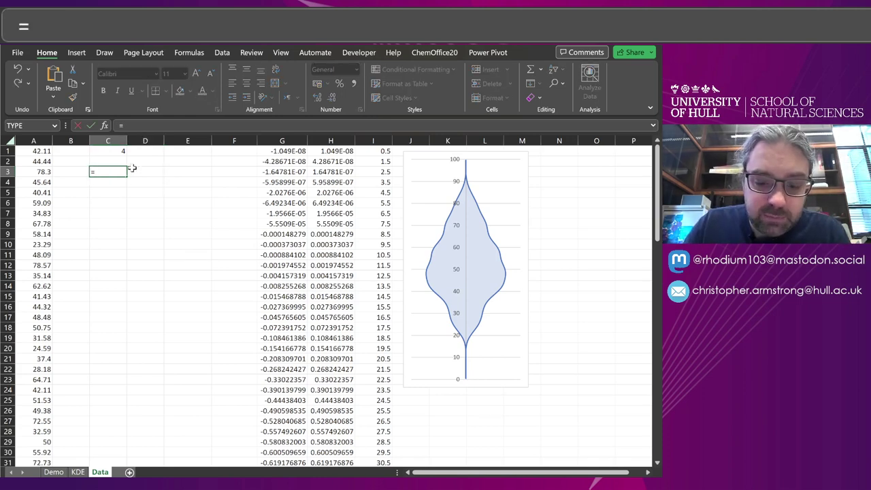
{"action": "type", "text": "AV"}
{"action": "key", "text": "Tab"}
{"action": "key", "text": "BackSpace"}
{"action": "key", "text": "BackSpace"}
{"action": "key", "text": "BackSpace"}
{"action": "key", "text": "BackSpace"}
{"action": "key", "text": "BackSpace"}
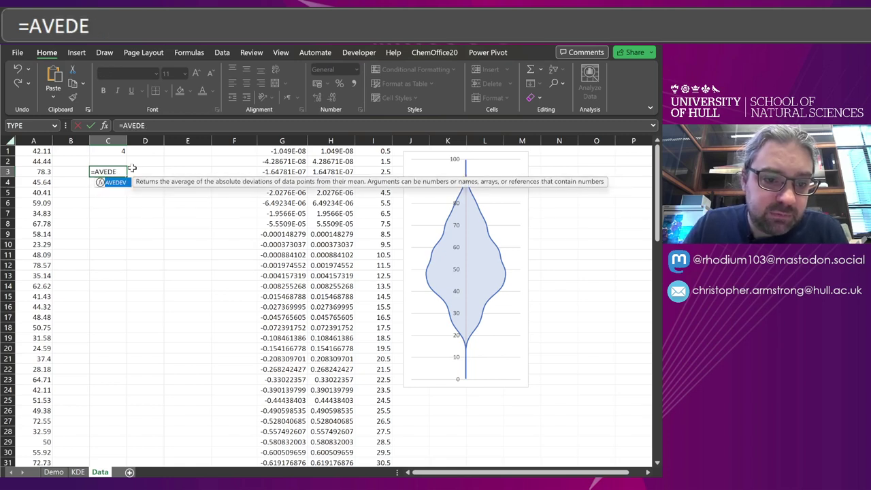
{"action": "type", "text": "a"}
{"action": "key", "text": "BackSpace"}
{"action": "type", "text": "er"}
{"action": "key", "text": "Tab"}
{"action": "type", "text": "data)"}
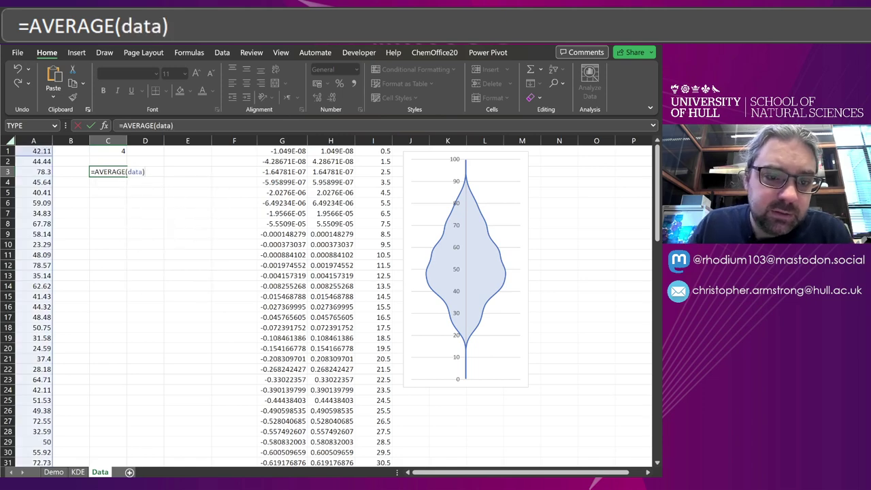
{"action": "key", "text": "Return"}
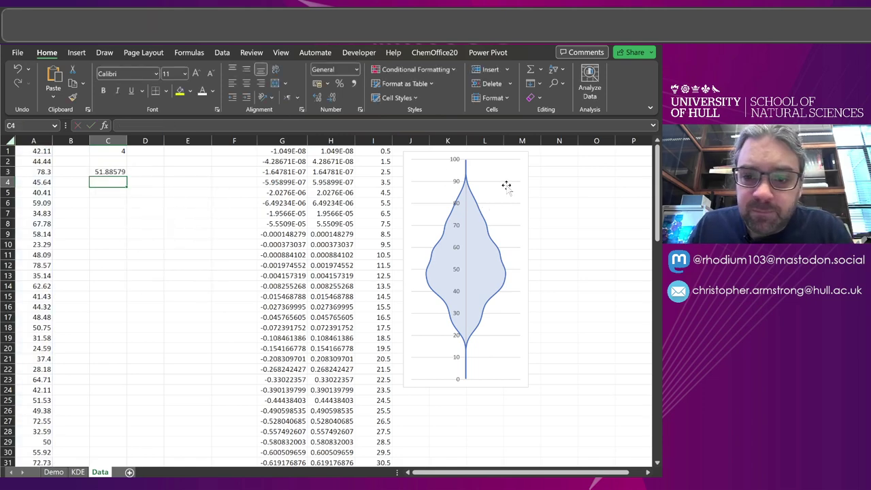
Add an average series with X value 0 and Y value from Data!$C$3.
{"action": "right_click", "coordinate": [506, 184]}
{"action": "left_click", "coordinate": [546, 259]}
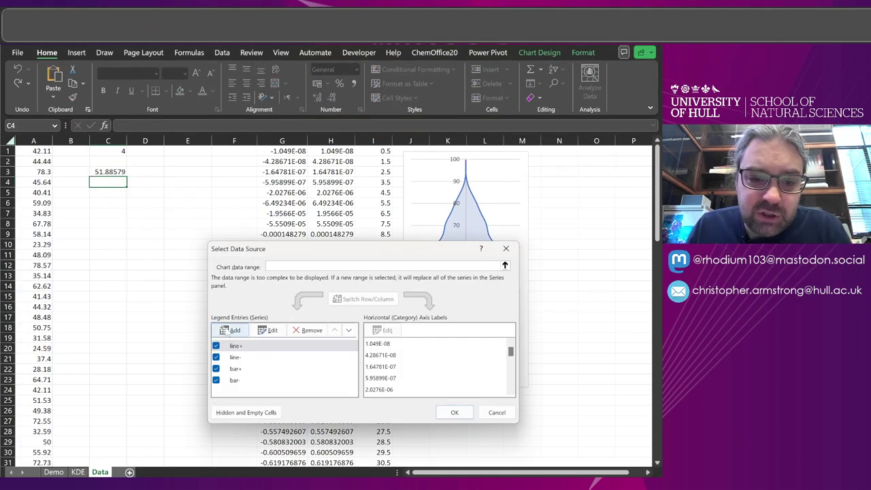
{"action": "left_click", "coordinate": [229, 276]}
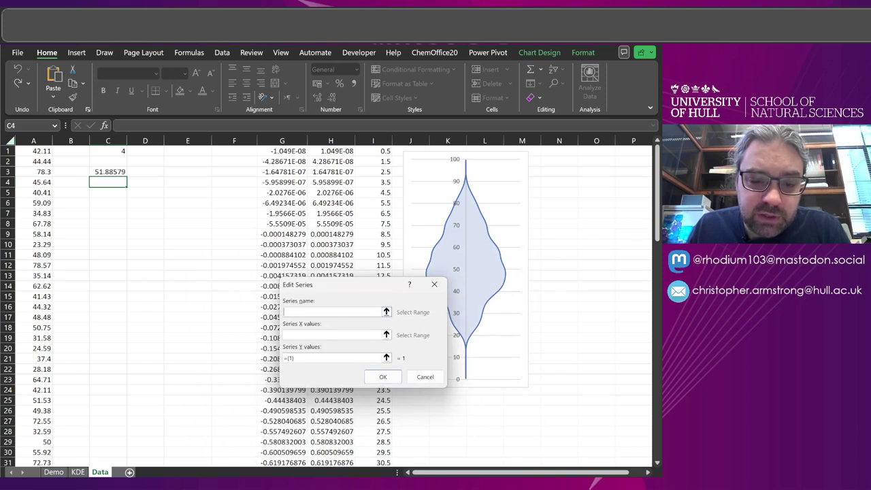
{"action": "left_click", "coordinate": [300, 336]}
{"action": "type", "text": "0"}
{"action": "key", "text": "Tab"}
{"action": "key", "text": "BackSpace"}
{"action": "left_click", "coordinate": [112, 171]}
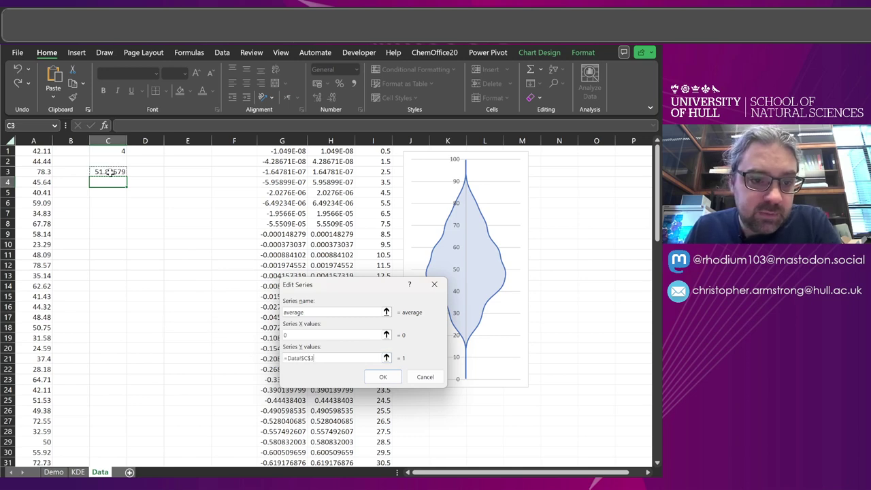
{"action": "left_click", "coordinate": [383, 378]}
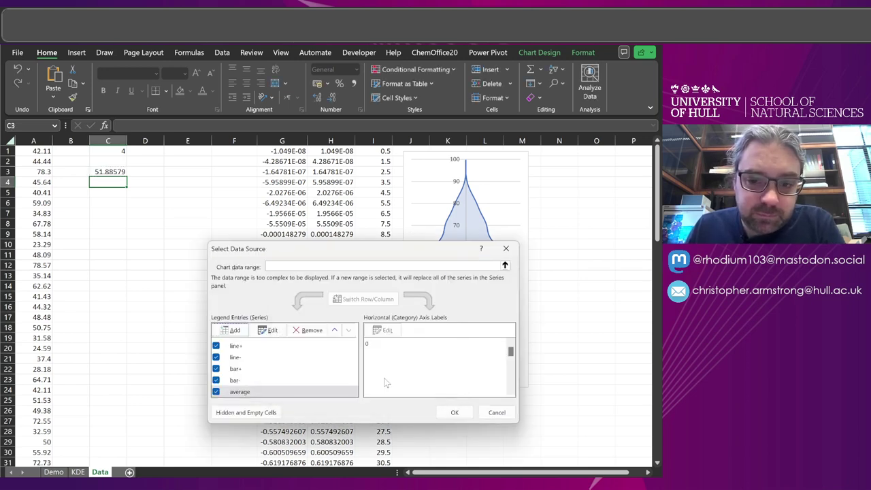
{"action": "left_click", "coordinate": [455, 412]}
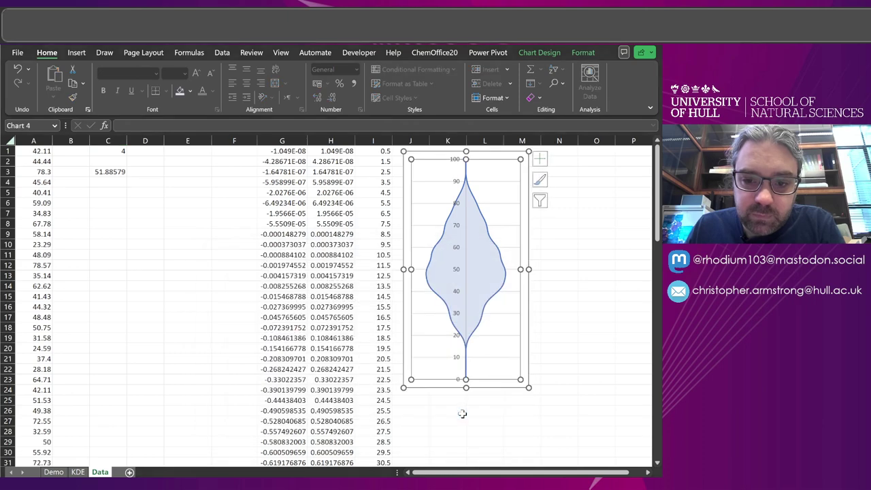
Set the average series to Scatter in the combo chart type settings.
{"action": "left_click", "coordinate": [539, 53]}
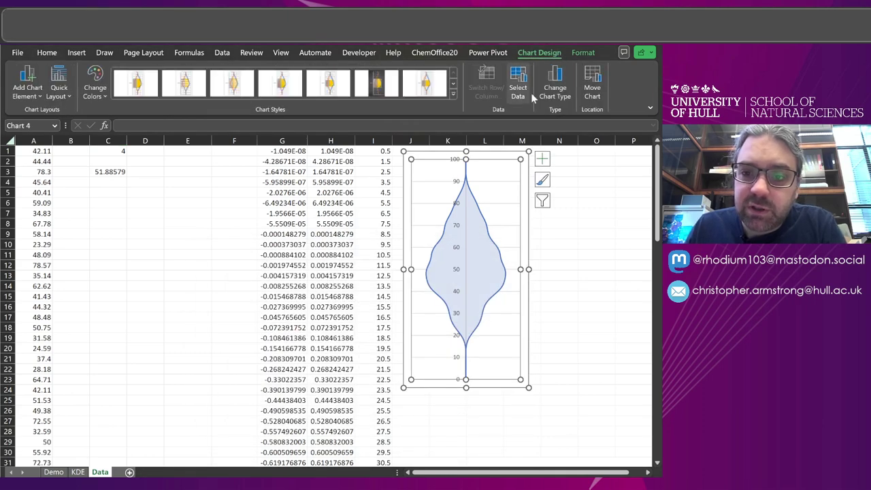
{"action": "left_click", "coordinate": [552, 87]}
{"action": "left_click_drag", "start_coordinate": [488, 346], "coordinate": [488, 363]}
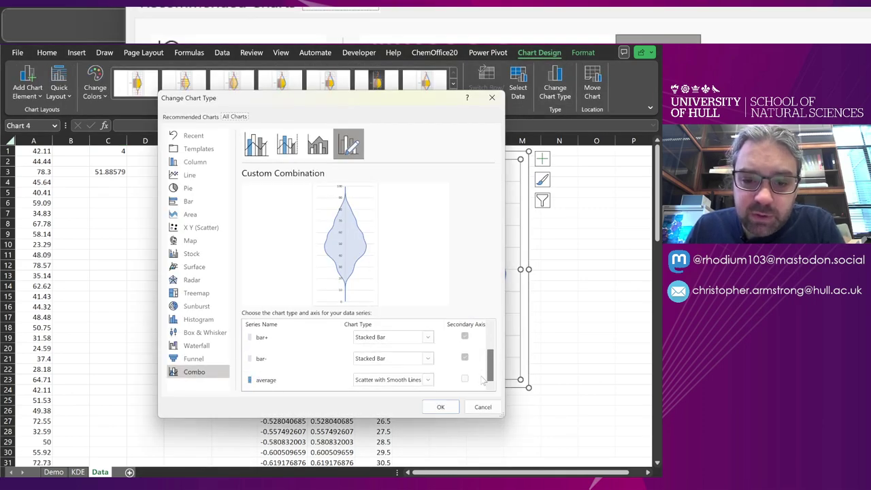
{"action": "left_click", "coordinate": [427, 380]}
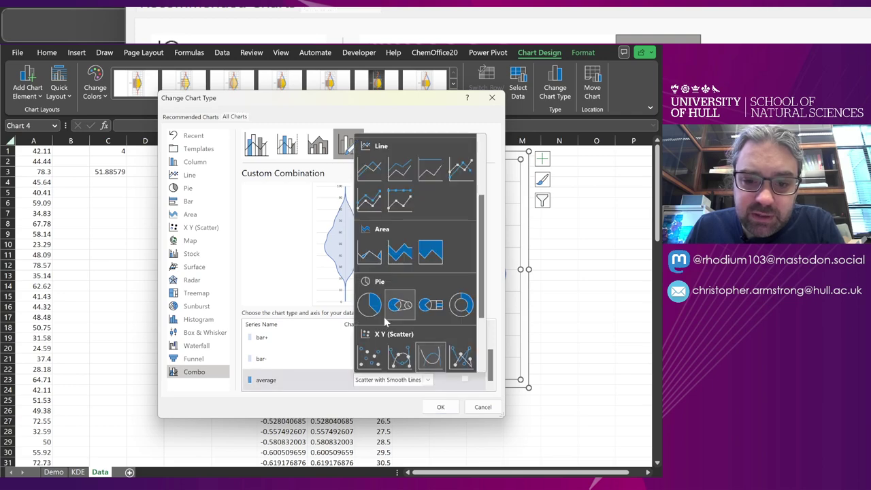
{"action": "left_click", "coordinate": [366, 364]}
Apply the chart type change so the mean appears as a dot on the violin.
{"action": "left_click", "coordinate": [441, 408]}
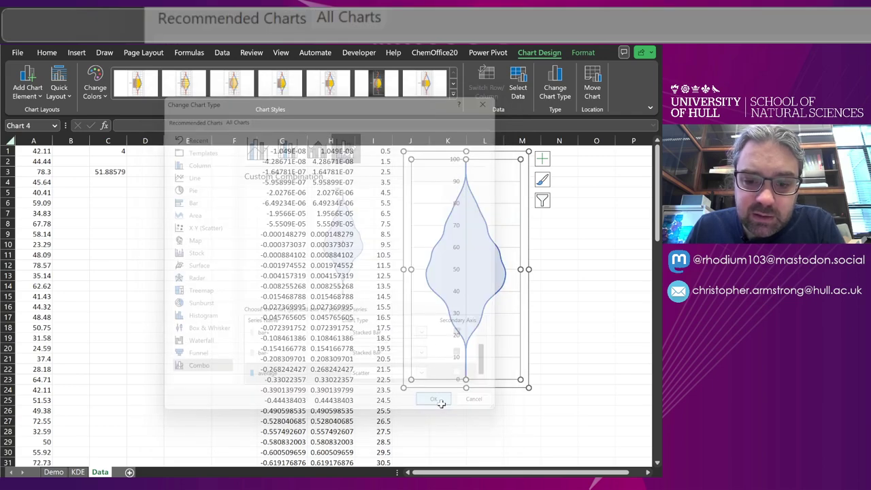
{"action": "left_click", "coordinate": [465, 266]}
{"action": "left_click", "coordinate": [592, 257]}
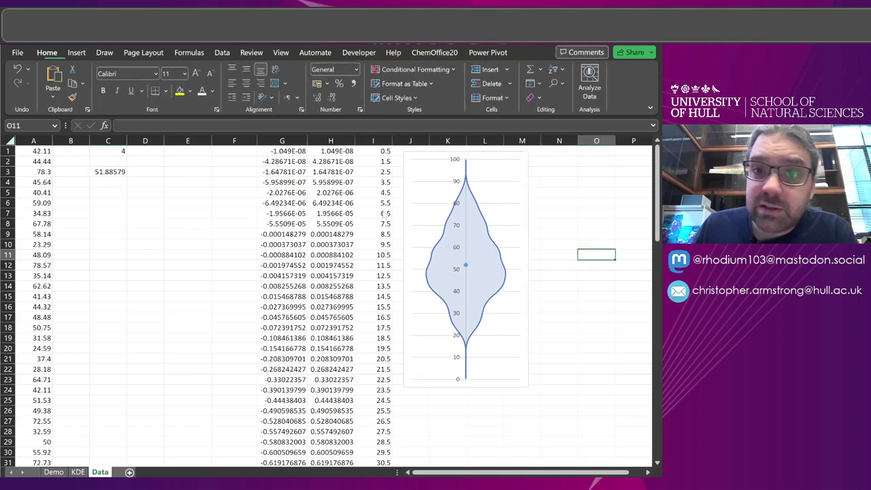
Enter =STDEV.P(data) in C4, then change it to =STDEV.S(data), showing 15.03359.
{"action": "left_click", "coordinate": [102, 182]}
{"action": "type", "text": "="}
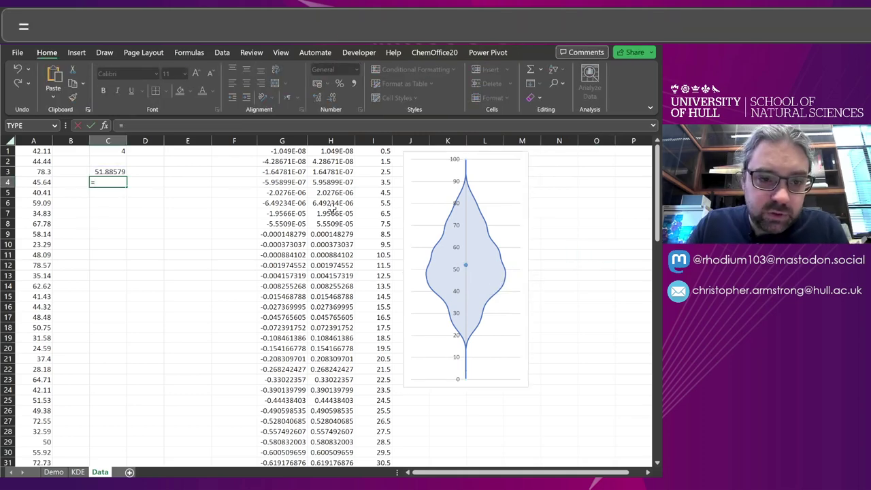
{"action": "type", "text": "STD"}
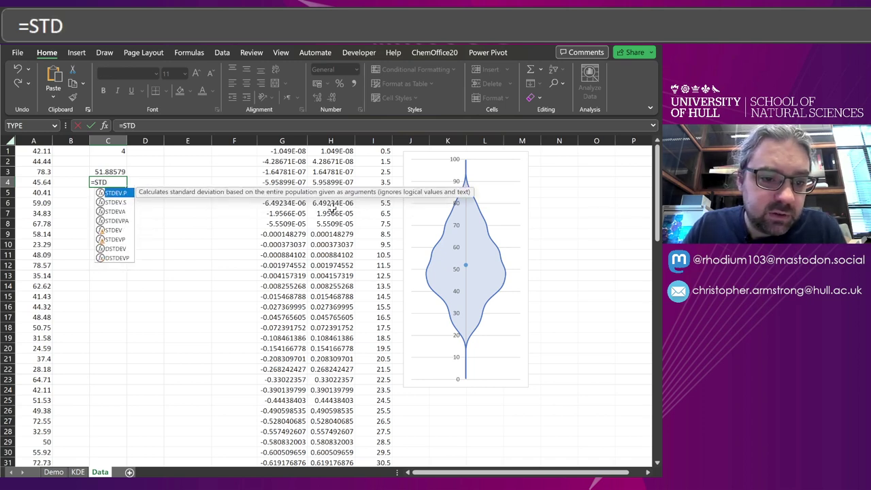
{"action": "key", "text": "Tab"}
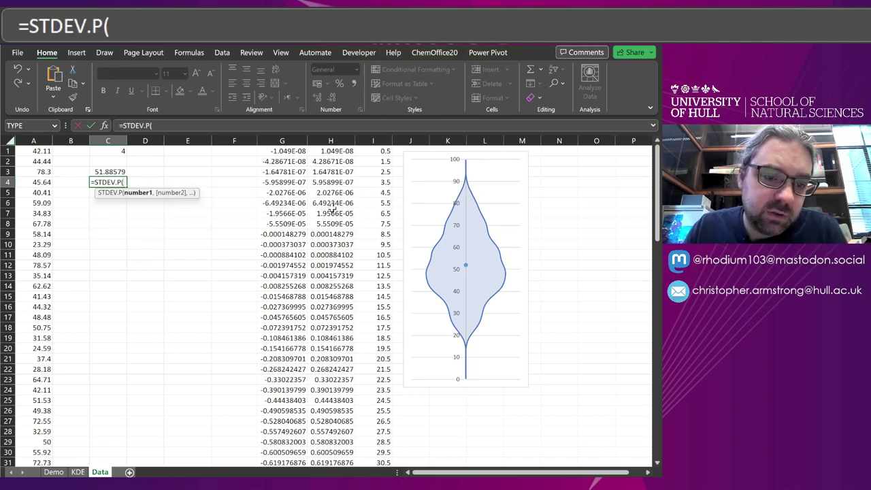
{"action": "type", "text": "data)"}
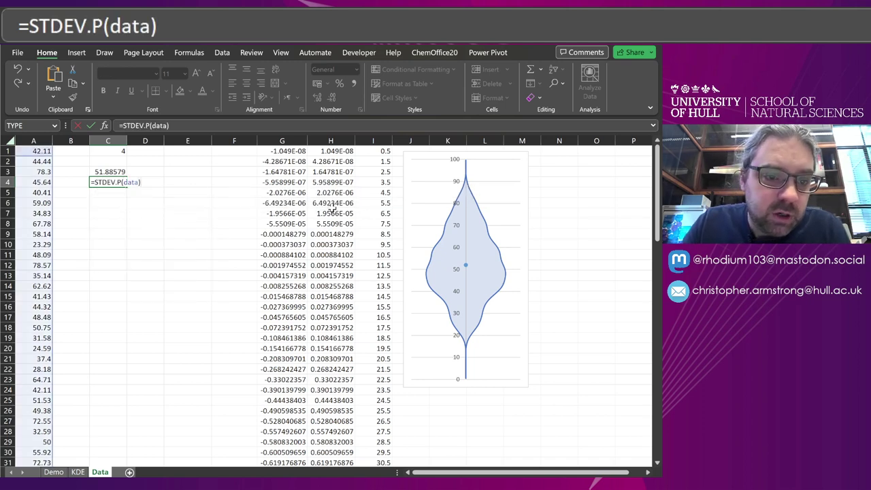
{"action": "key", "text": "Return"}
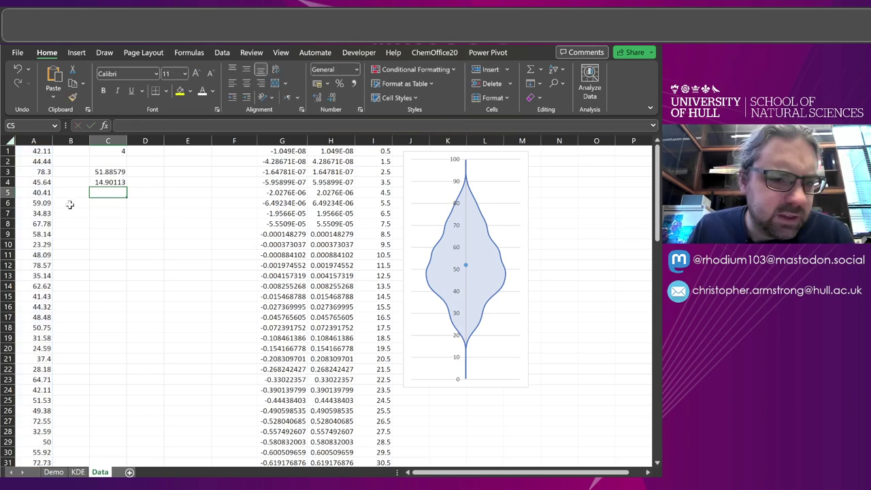
{"action": "left_click", "coordinate": [103, 183]}
{"action": "key", "text": "F2"}
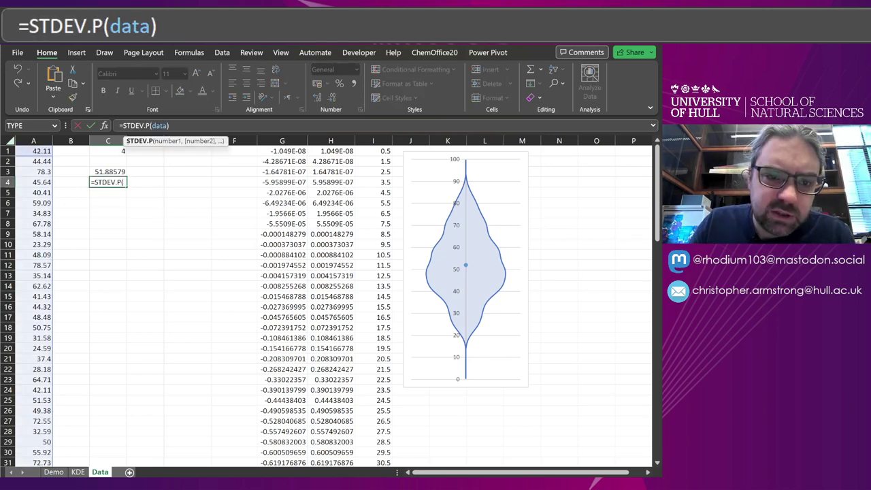
{"action": "key", "text": "BackSpace"}
{"action": "type", "text": "S"}
{"action": "key", "text": "Return"}
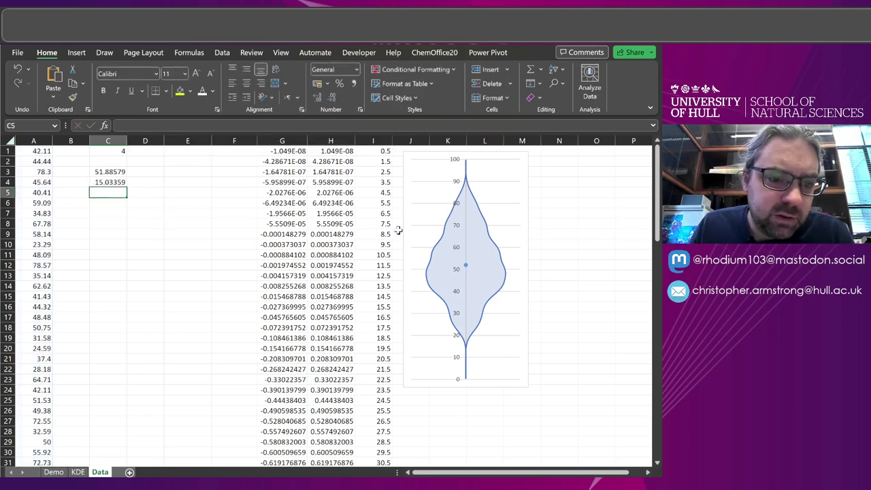
Select the violin series and open its format settings, then close them again.
{"action": "left_click", "coordinate": [467, 267]}
{"action": "right_click", "coordinate": [467, 266]}
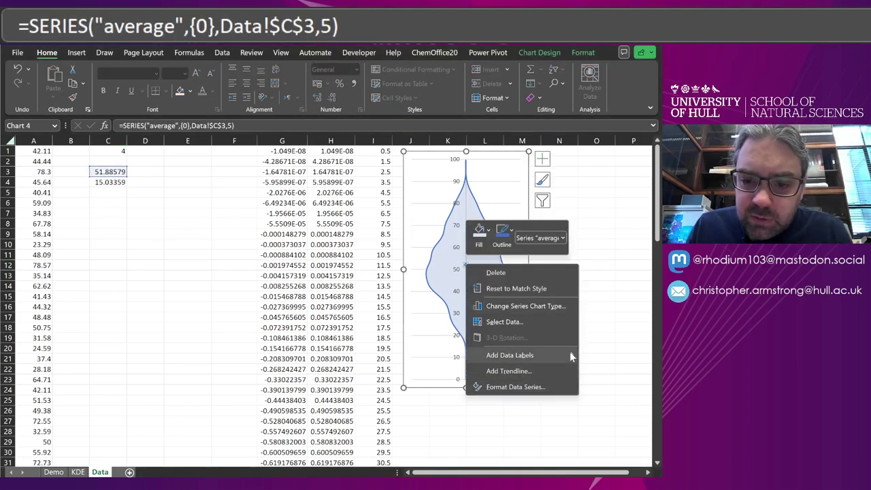
{"action": "left_click", "coordinate": [531, 387]}
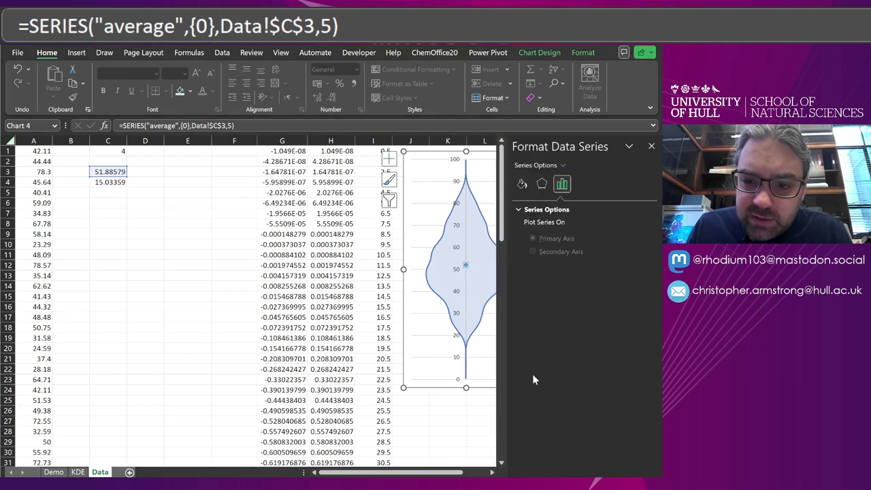
{"action": "left_click", "coordinate": [651, 146]}
Switch the error bars to a custom error amount, then cancel the custom value entry.
{"action": "left_click", "coordinate": [544, 159]}
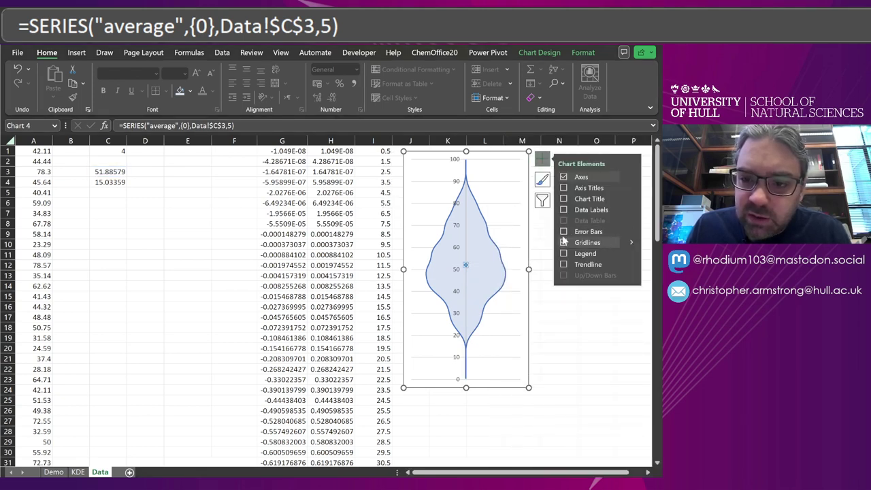
{"action": "mouse_move", "coordinate": [632, 233]}
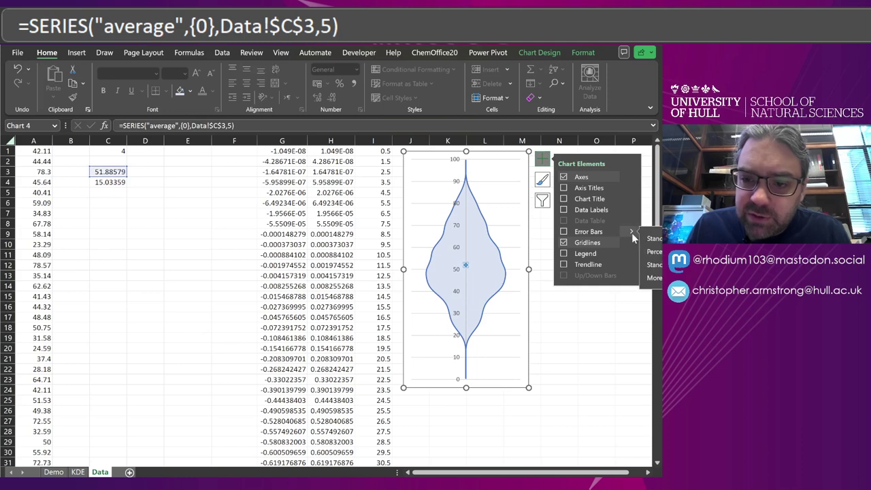
{"action": "left_click", "coordinate": [659, 283]}
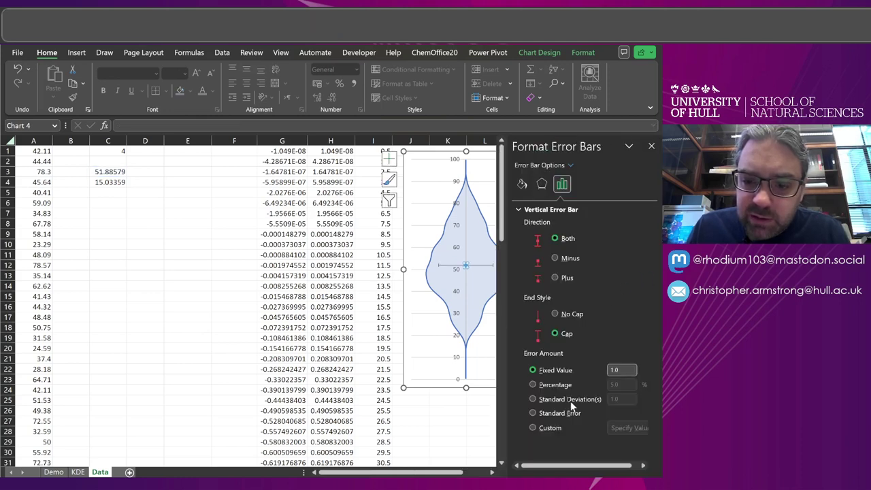
{"action": "left_click", "coordinate": [554, 428]}
{"action": "left_click", "coordinate": [622, 426]}
{"action": "left_click", "coordinate": [397, 363]}
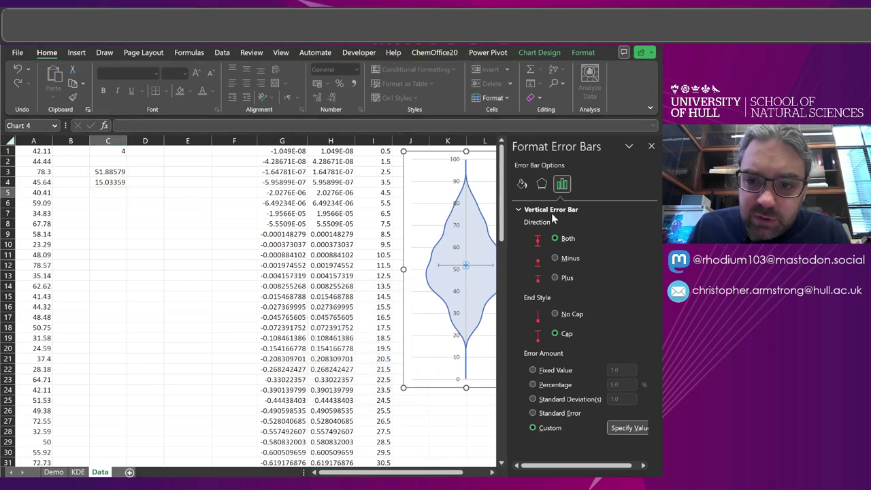
{"action": "left_click", "coordinate": [551, 210]}
Give the mean's vertical error bars custom positive and negative values of C4.
{"action": "left_click", "coordinate": [570, 165]}
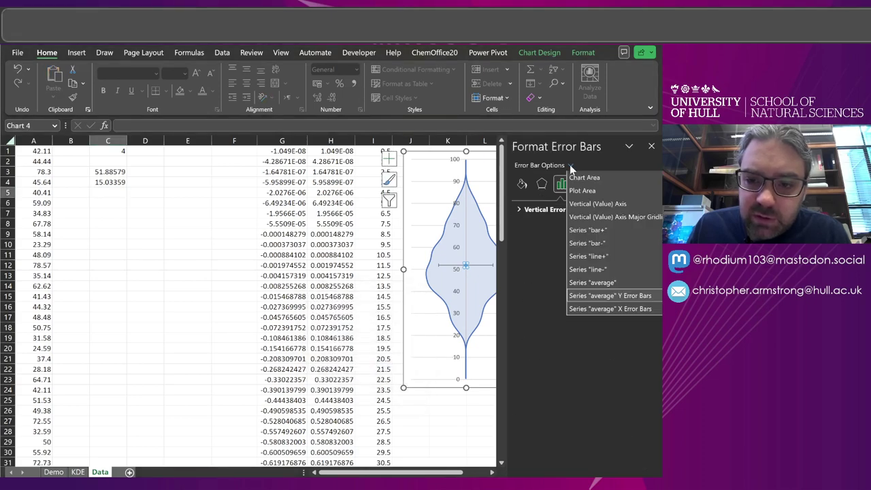
{"action": "left_click", "coordinate": [600, 310]}
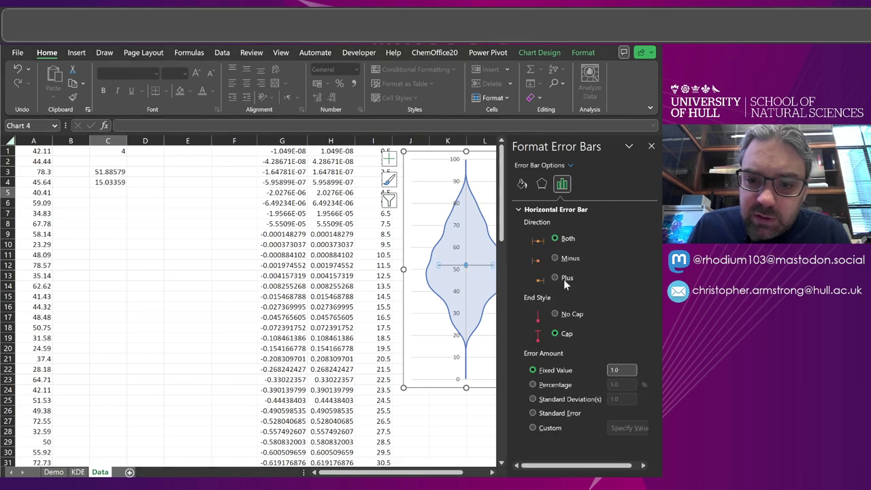
{"action": "left_click", "coordinate": [571, 165]}
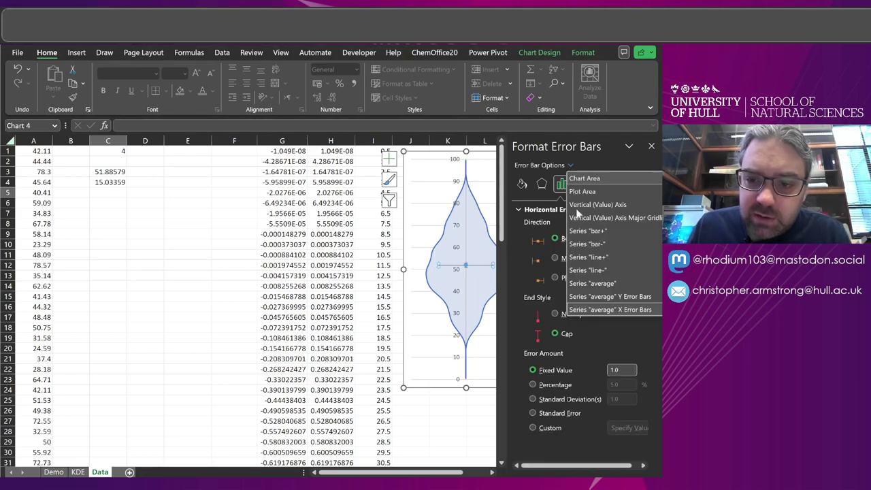
{"action": "left_click", "coordinate": [604, 297]}
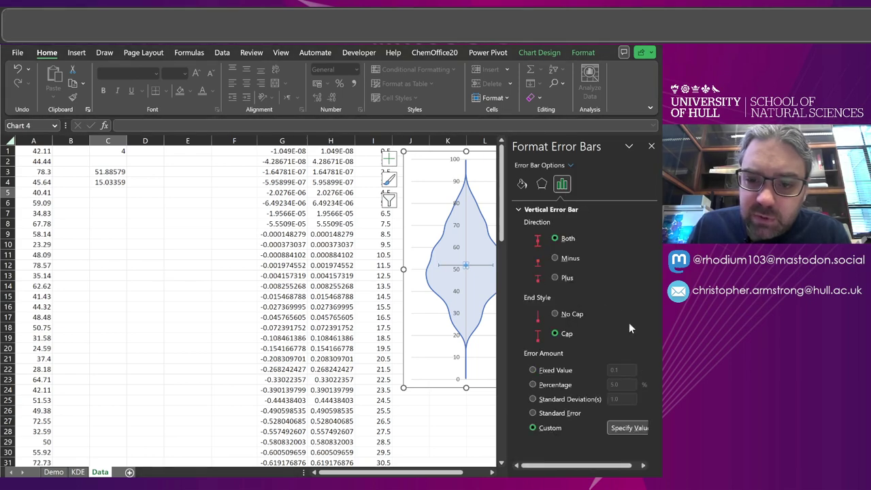
{"action": "left_click", "coordinate": [627, 428]}
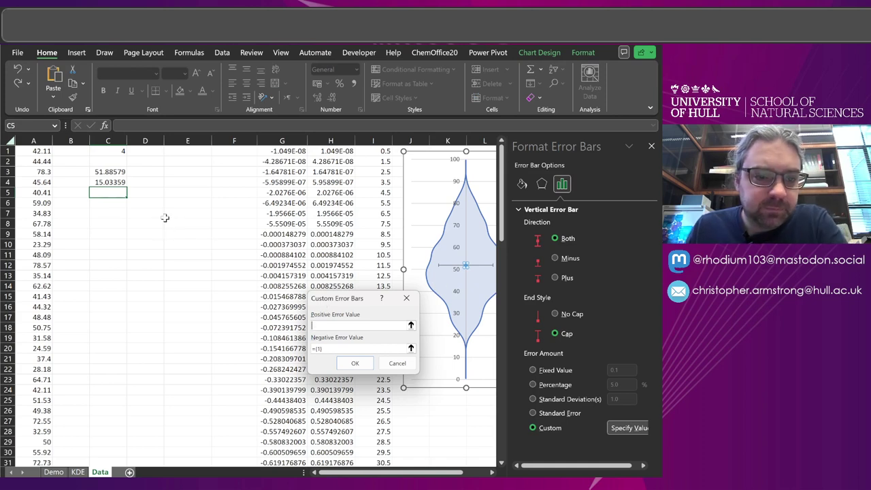
{"action": "left_click", "coordinate": [108, 182]}
{"action": "key", "text": "Tab"}
{"action": "key", "text": "BackSpace"}
{"action": "left_click", "coordinate": [106, 182]}
{"action": "left_click", "coordinate": [355, 363]}
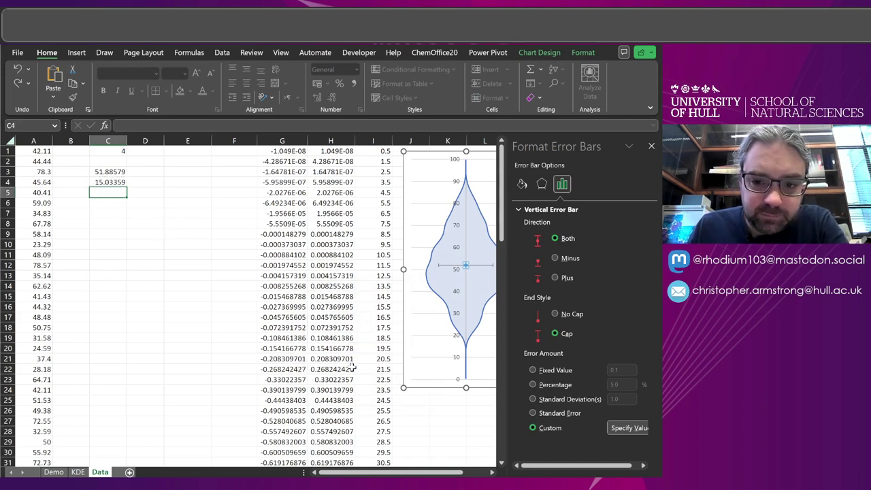
Close the error bar pane and check the bar+ series' source data.
{"action": "left_click", "coordinate": [651, 146]}
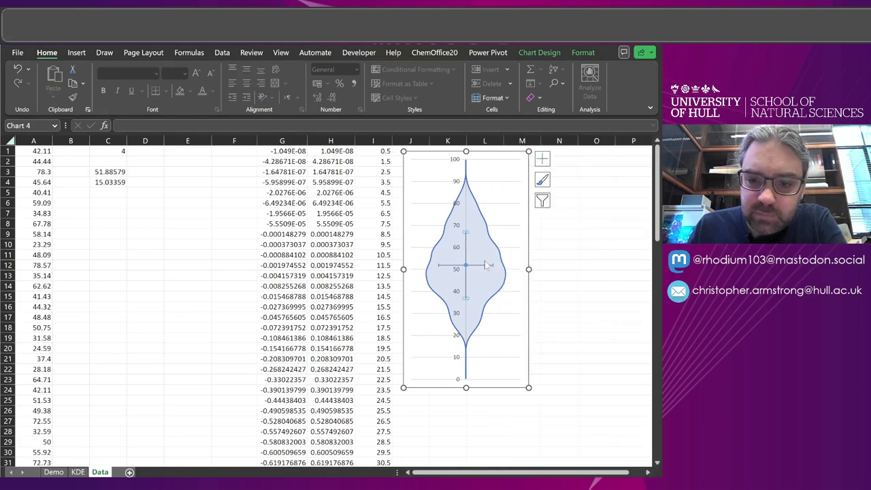
{"action": "left_click", "coordinate": [486, 268]}
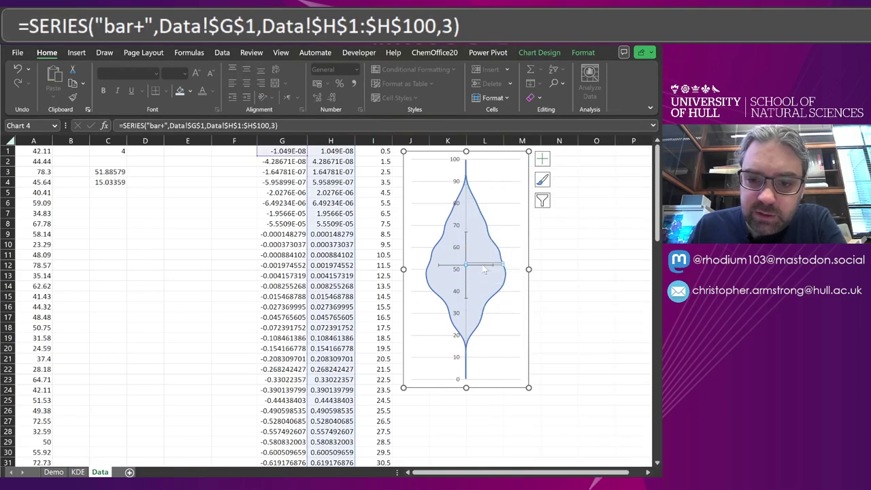
{"action": "left_click", "coordinate": [450, 271]}
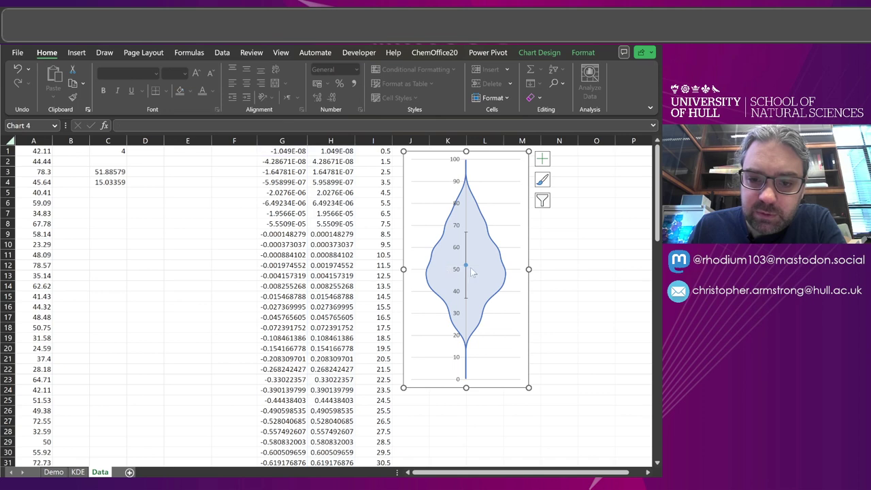
{"action": "left_click", "coordinate": [562, 265]}
Move the violin chart over columns D–F and widen it slightly.
{"action": "left_click", "coordinate": [526, 274]}
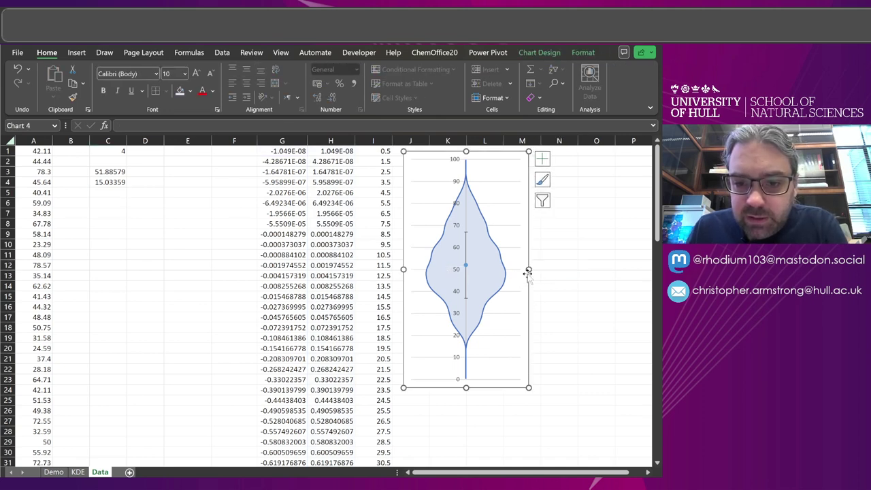
{"action": "left_click_drag", "start_coordinate": [526, 271], "coordinate": [246, 249]}
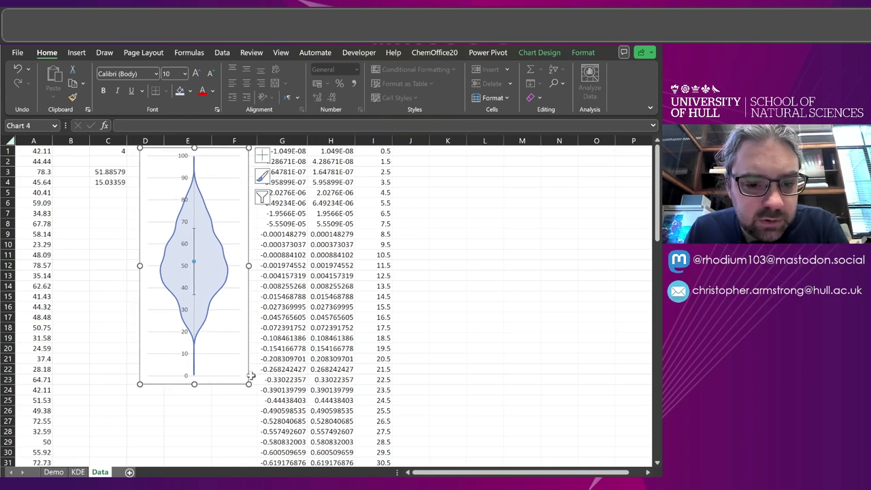
{"action": "left_click_drag", "start_coordinate": [251, 376], "coordinate": [256, 386]}
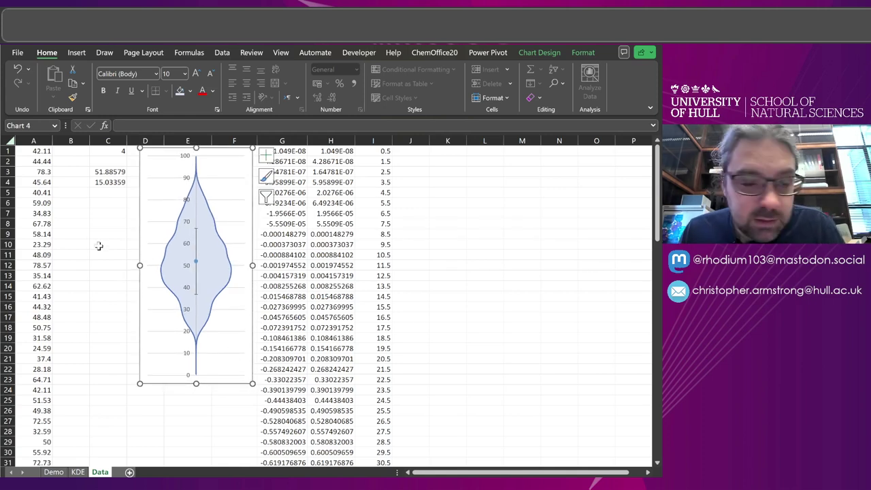
{"action": "left_click", "coordinate": [73, 213]}
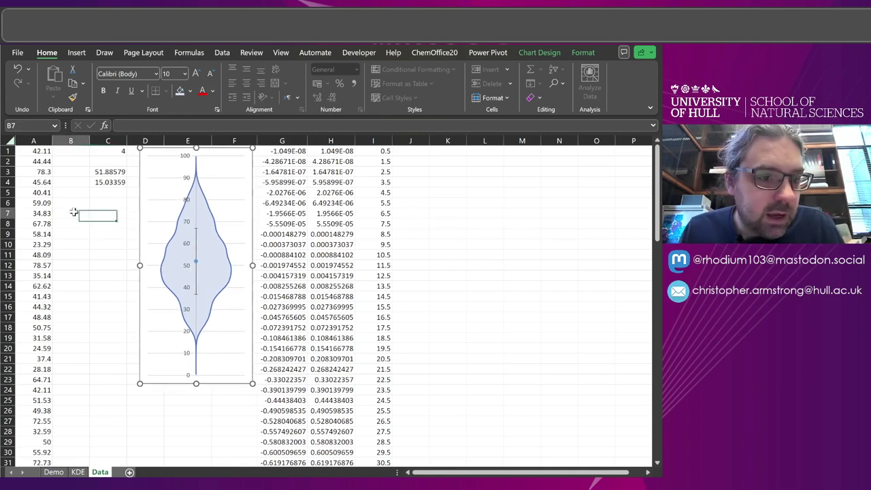
Enter 10, 12, 15 and 17 into A1 through A4.
{"action": "left_click", "coordinate": [40, 172]}
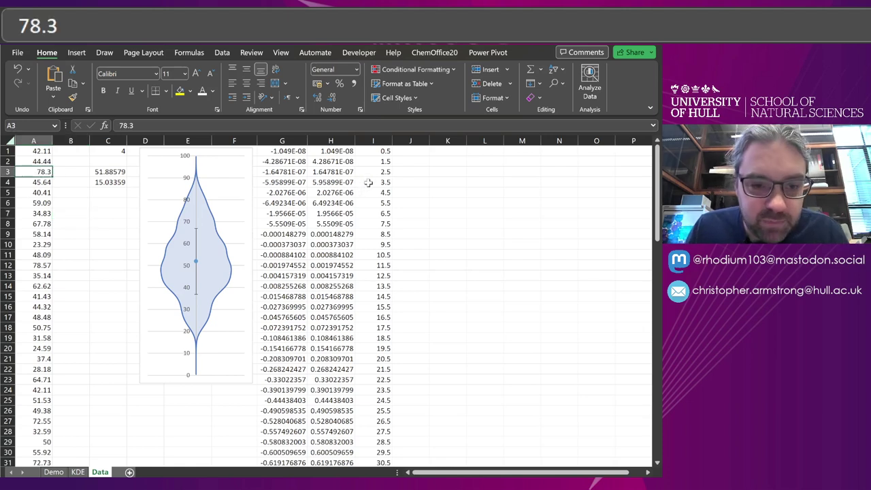
{"action": "left_click", "coordinate": [31, 152]}
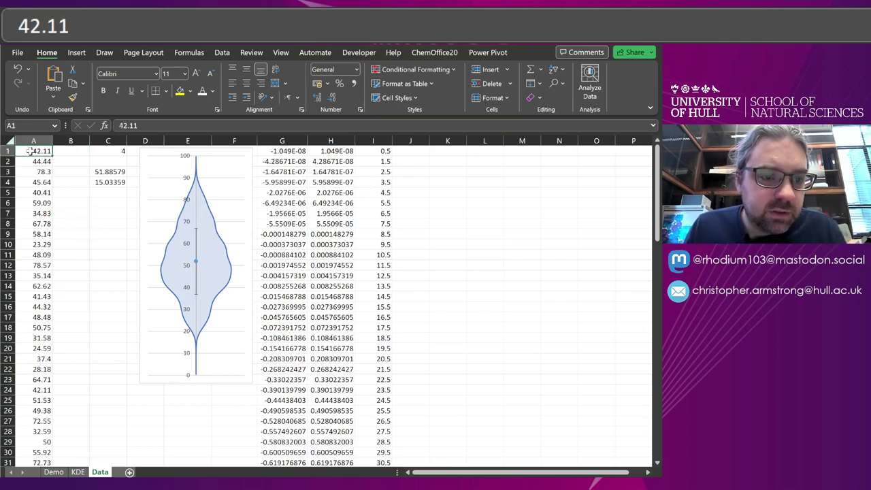
{"action": "type", "text": "10"}
{"action": "key", "text": "Return"}
{"action": "type", "text": "112"}
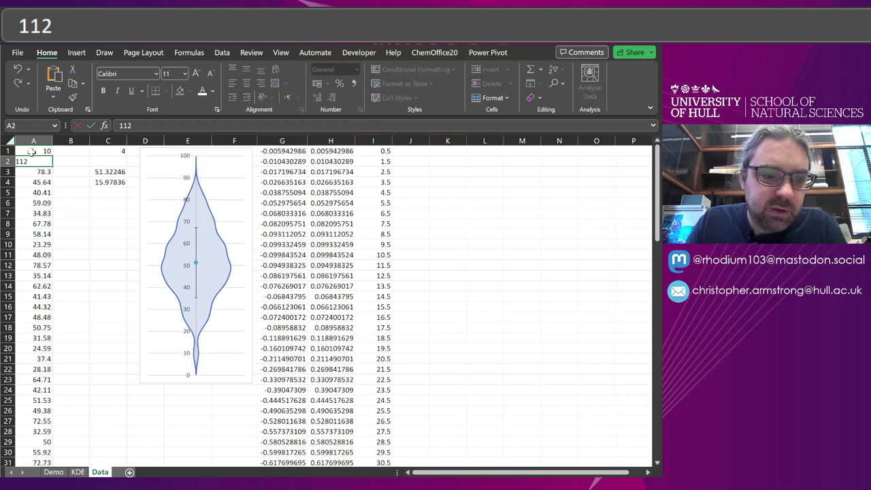
{"action": "key", "text": "ctrl+Return"}
{"action": "type", "text": "12"}
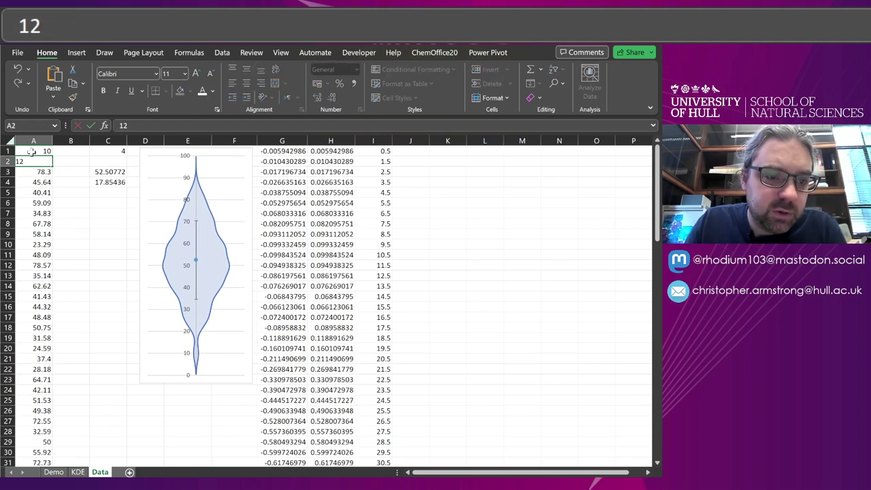
{"action": "key", "text": "Return"}
{"action": "type", "text": "15"}
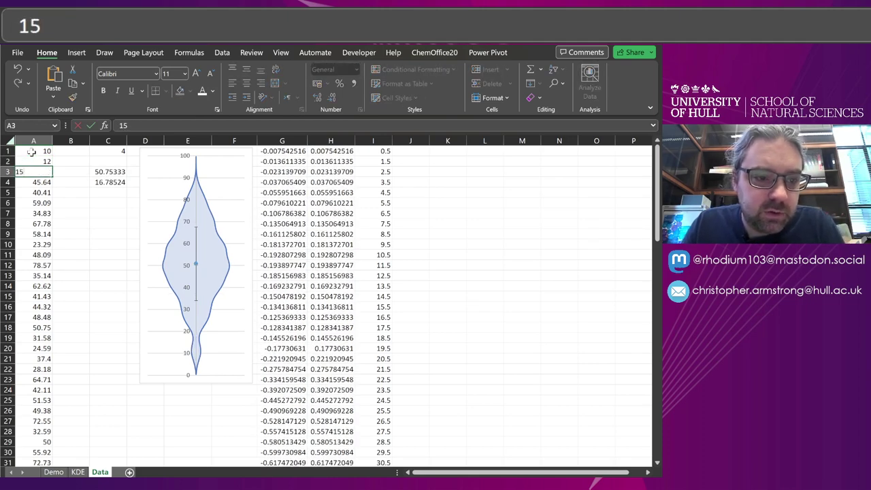
{"action": "key", "text": "Return"}
{"action": "type", "text": "17"}
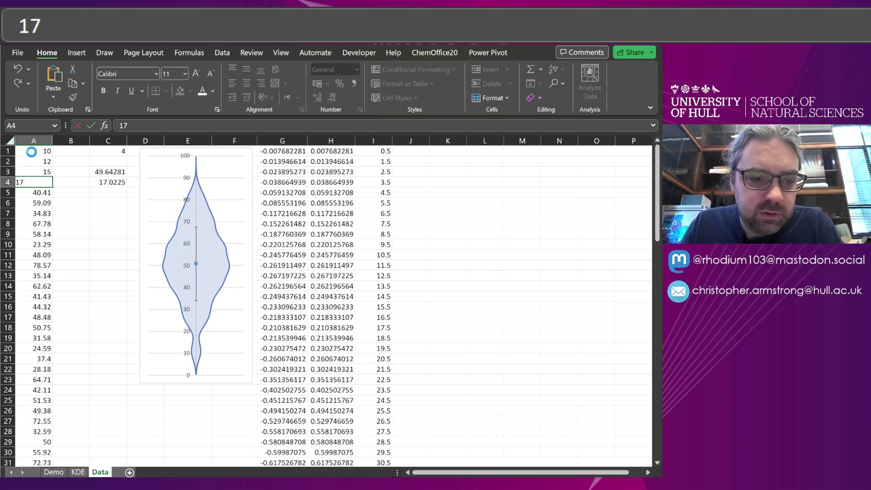
{"action": "key", "text": "Return"}
Enter 20, 35, 15 and 12 into A5 through A8 while the violin updates.
{"action": "type", "text": "20"}
{"action": "key", "text": "Return"}
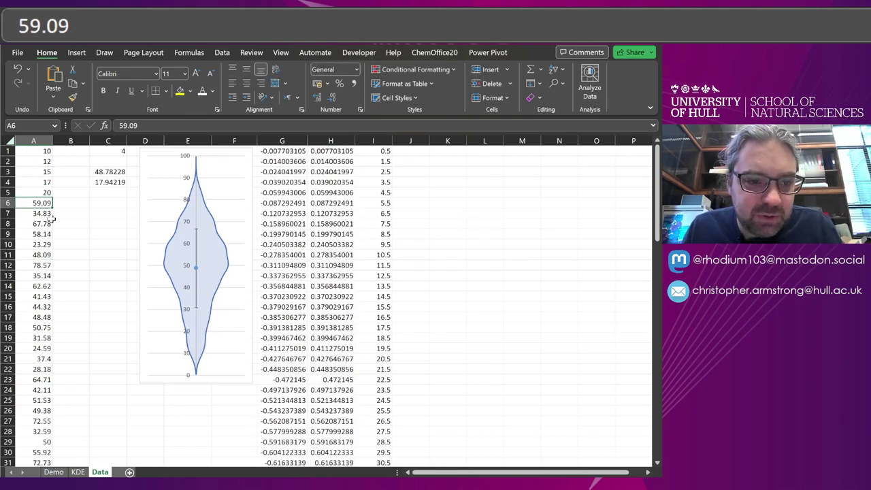
{"action": "type", "text": "35"}
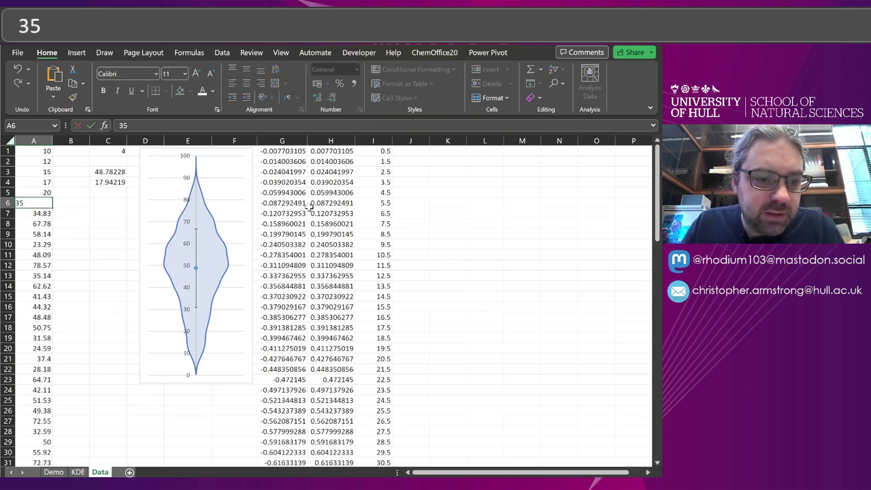
{"action": "key", "text": "Return"}
{"action": "type", "text": "15"}
{"action": "key", "text": "Return"}
{"action": "type", "text": "12"}
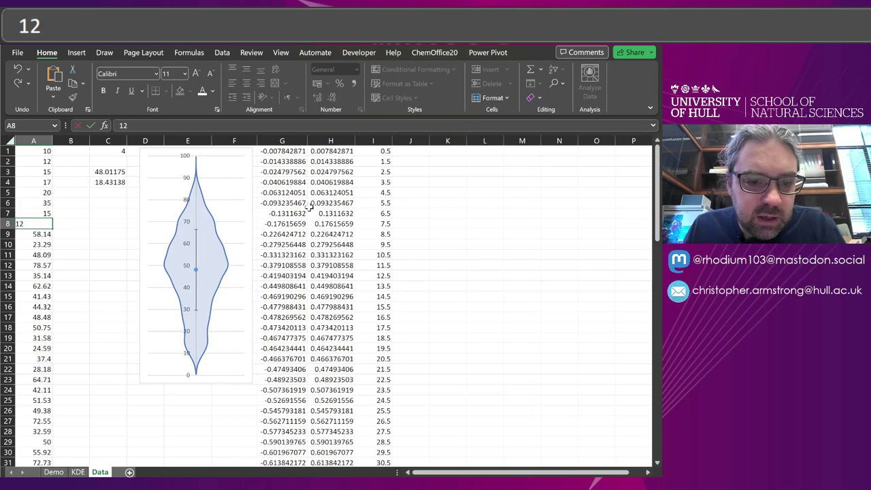
{"action": "key", "text": "Return"}
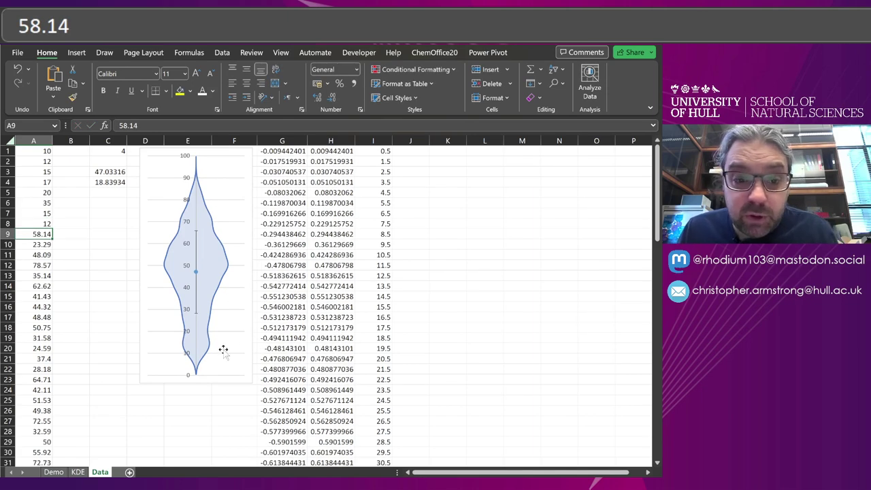
Undo the edits to A8 back through A4.
{"action": "key", "text": "ctrl+z"}
{"action": "key", "text": "ctrl+z"}
{"action": "key", "text": "ctrl+z"}
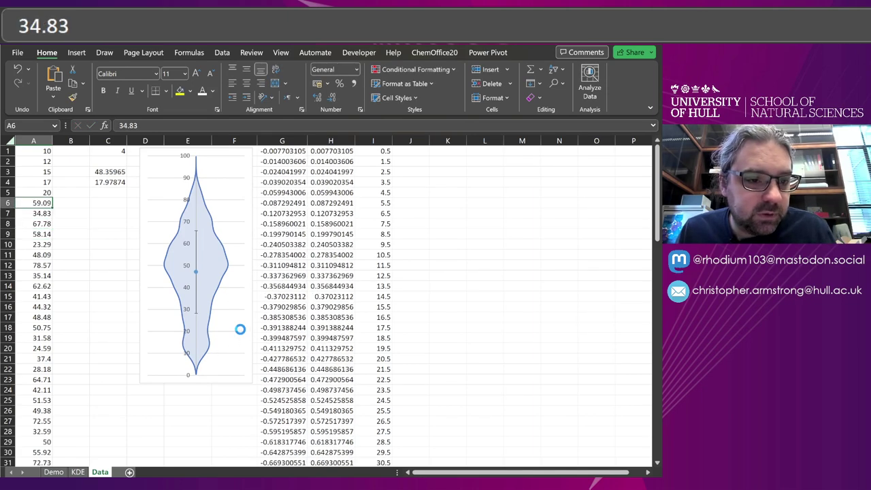
{"action": "key", "text": "ctrl+z"}
{"action": "key", "text": "ctrl+z"}
{"action": "key", "text": "ctrl+z"}
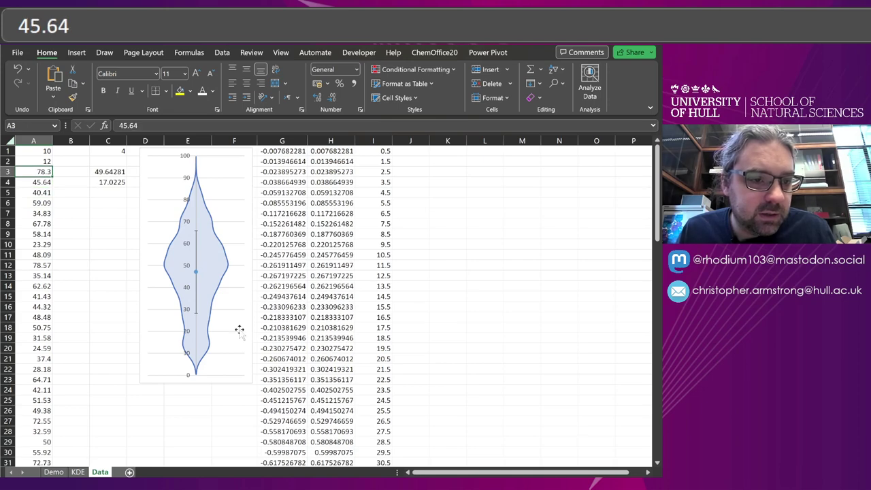
{"action": "key", "text": "ctrl+z"}
{"action": "key", "text": "ctrl+z"}
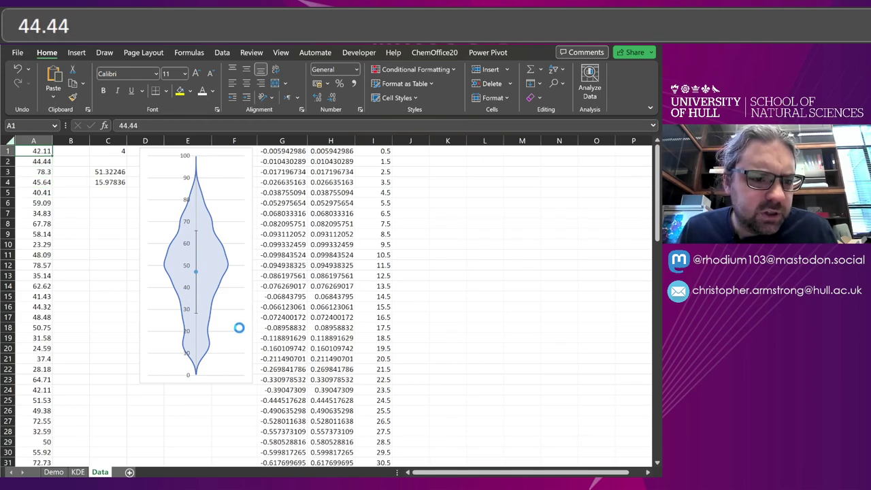
Restore A1's original value, then widen the violin chart and place it over columns J–M.
{"action": "left_click", "coordinate": [135, 296]}
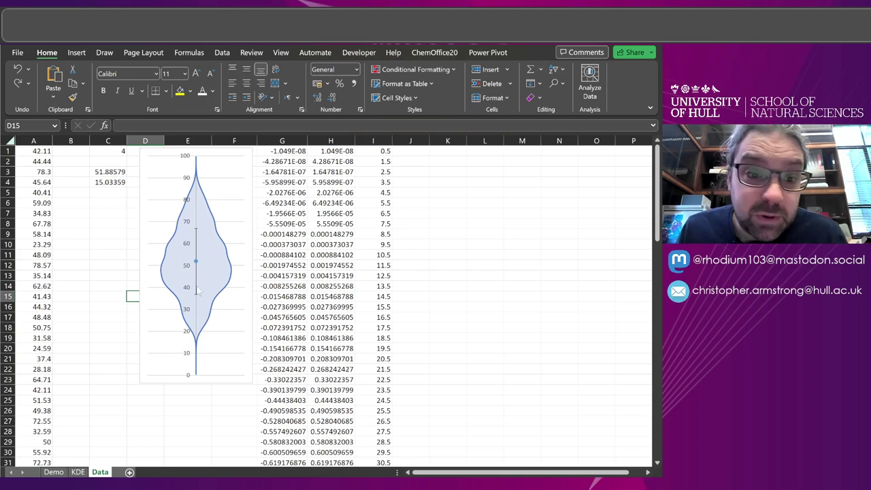
{"action": "left_click", "coordinate": [248, 188]}
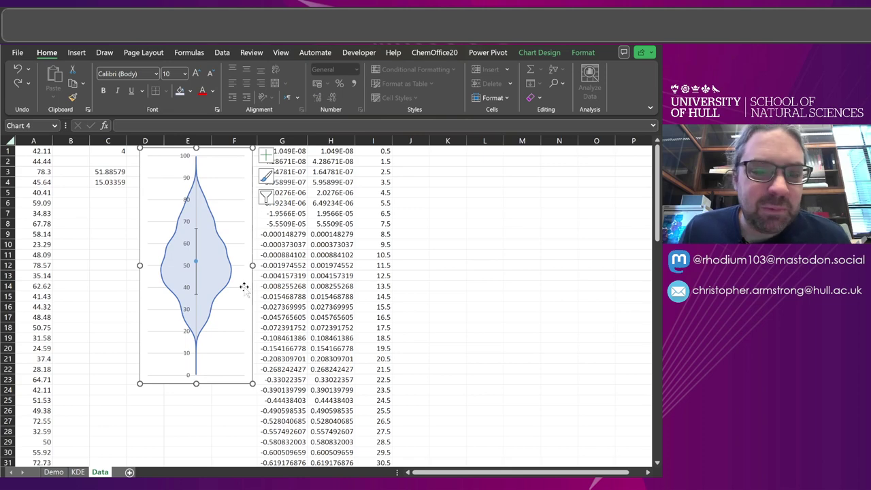
{"action": "left_click_drag", "start_coordinate": [253, 267], "coordinate": [528, 282]}
{"action": "left_click", "coordinate": [567, 266]}
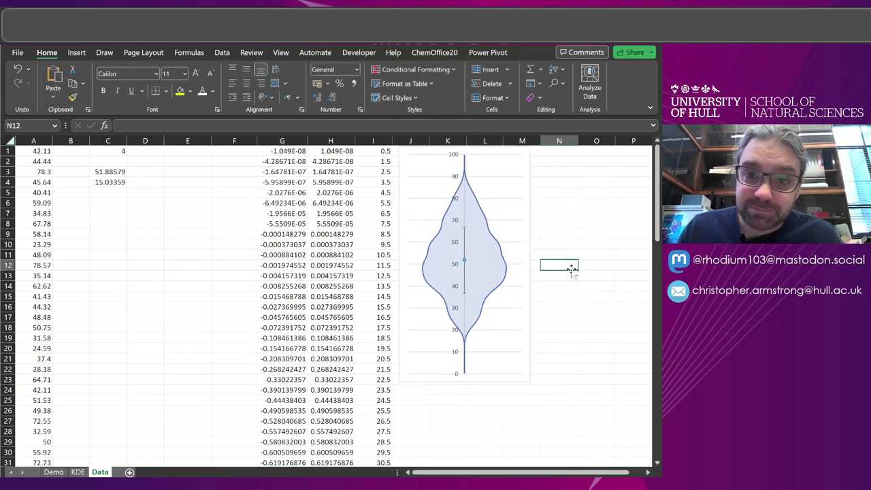